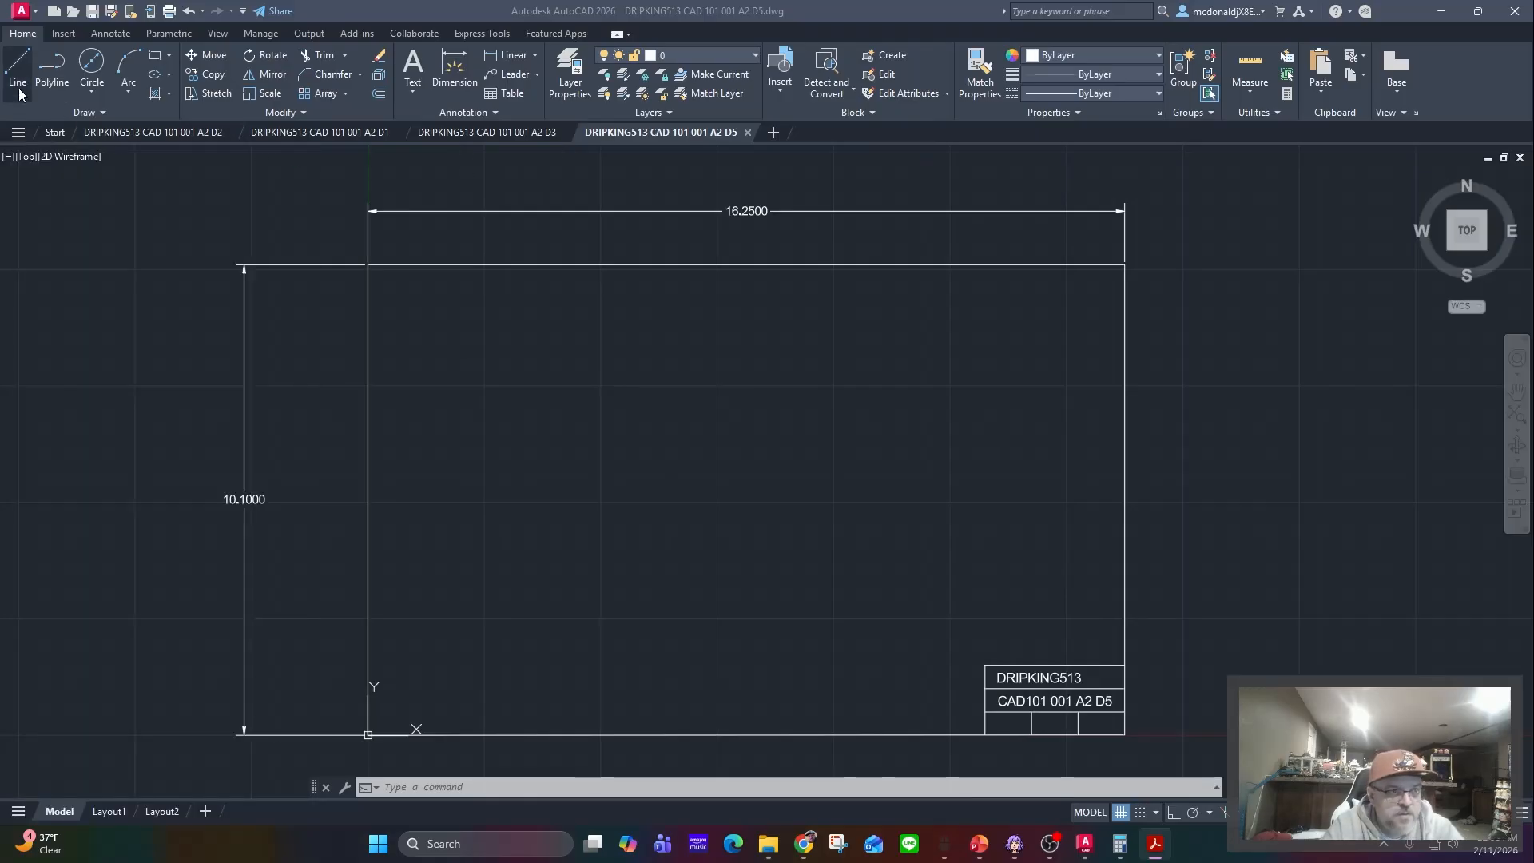
- Start a line at 2,2 inside the border and draw the rectangle's left edge 4 units upward at 90°
click(19, 65)
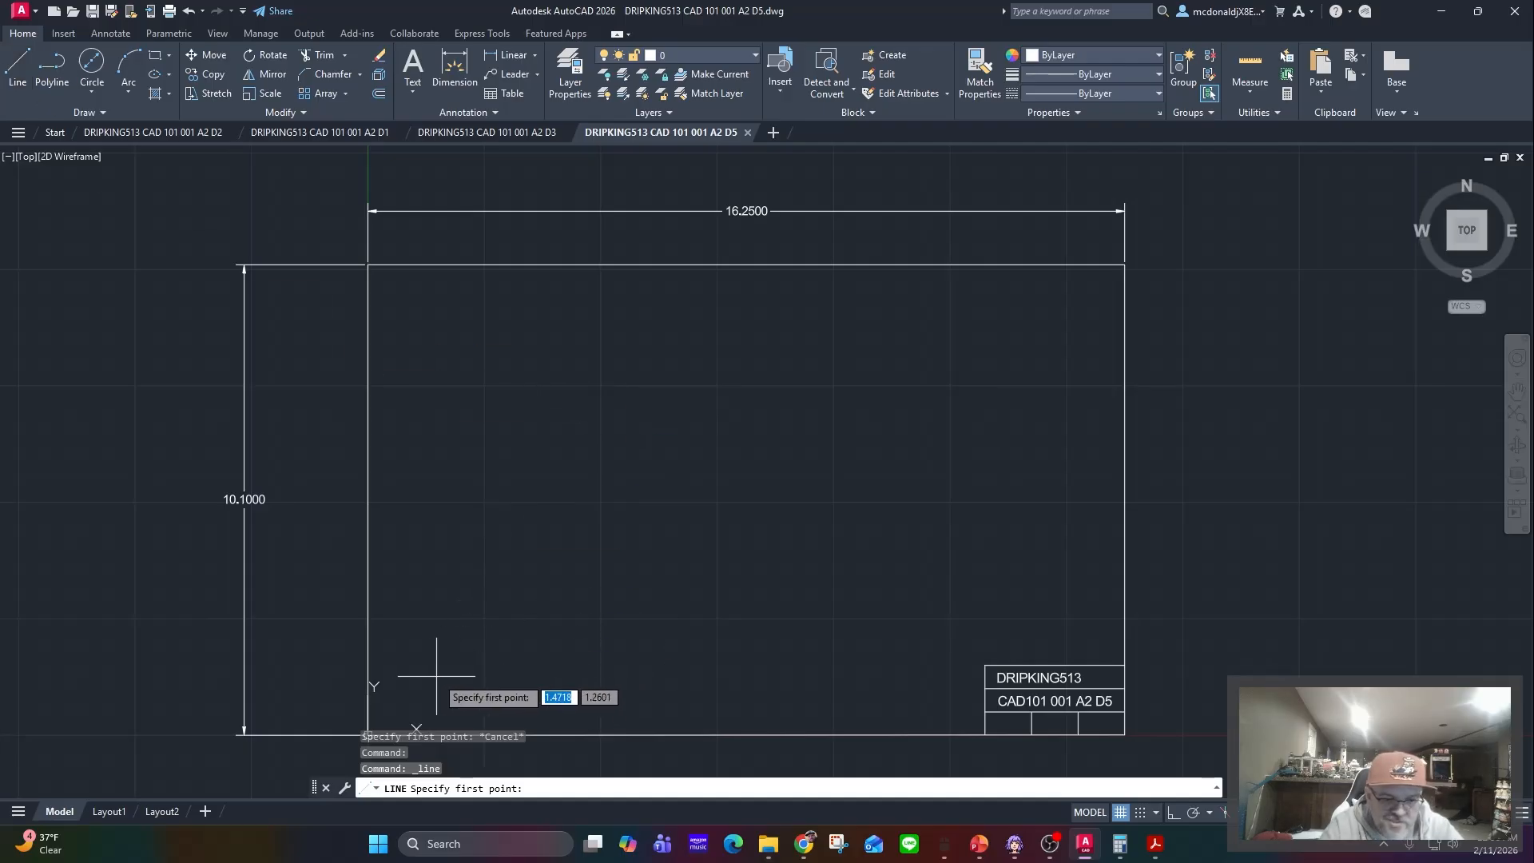
text(2)
key(Tab)
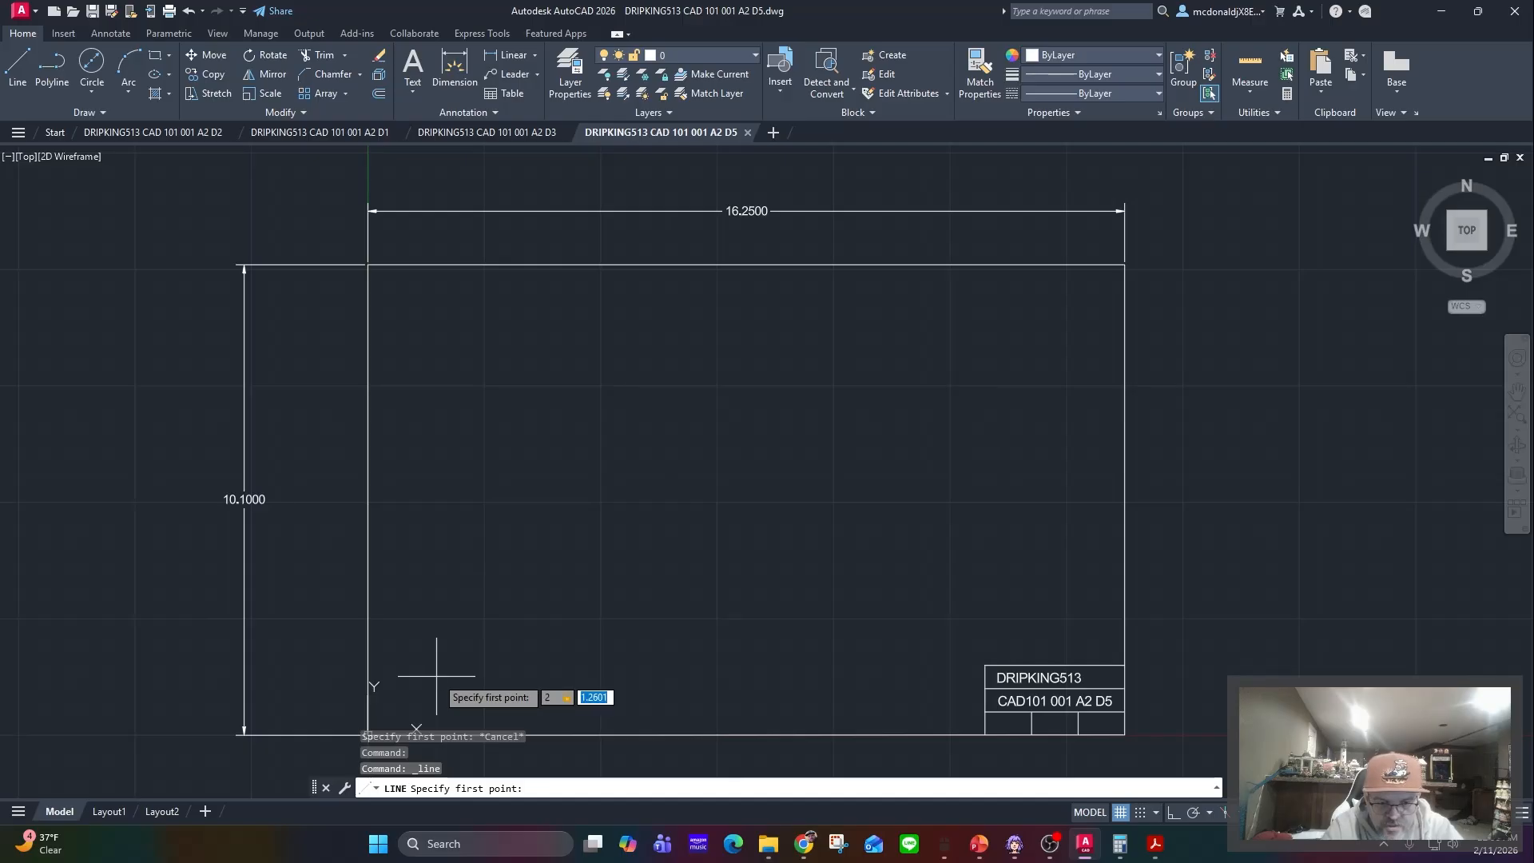
text(2)
key(Return)
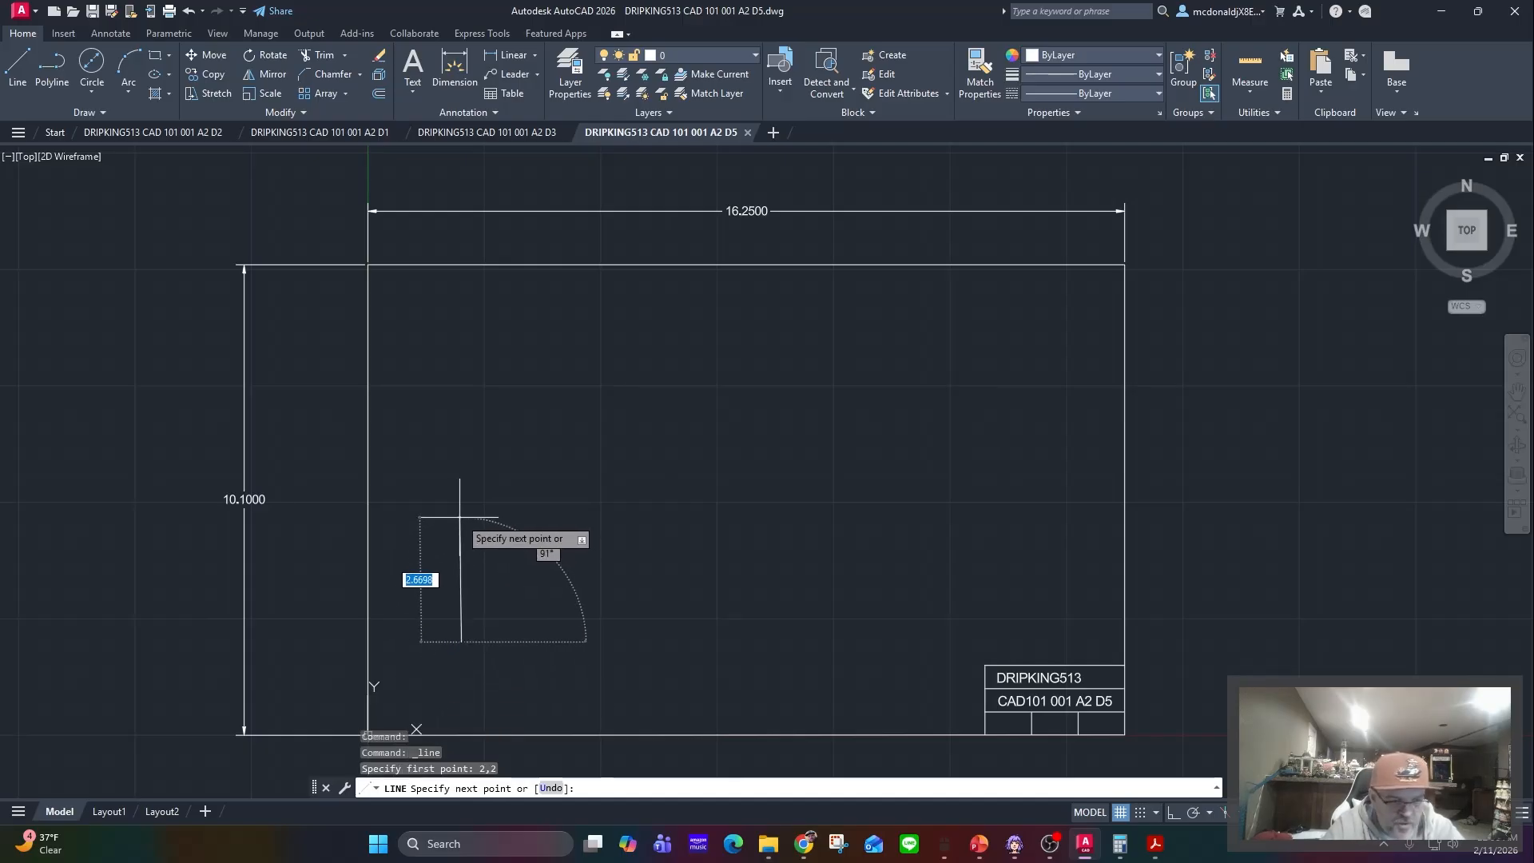
text(4)
key(Tab)
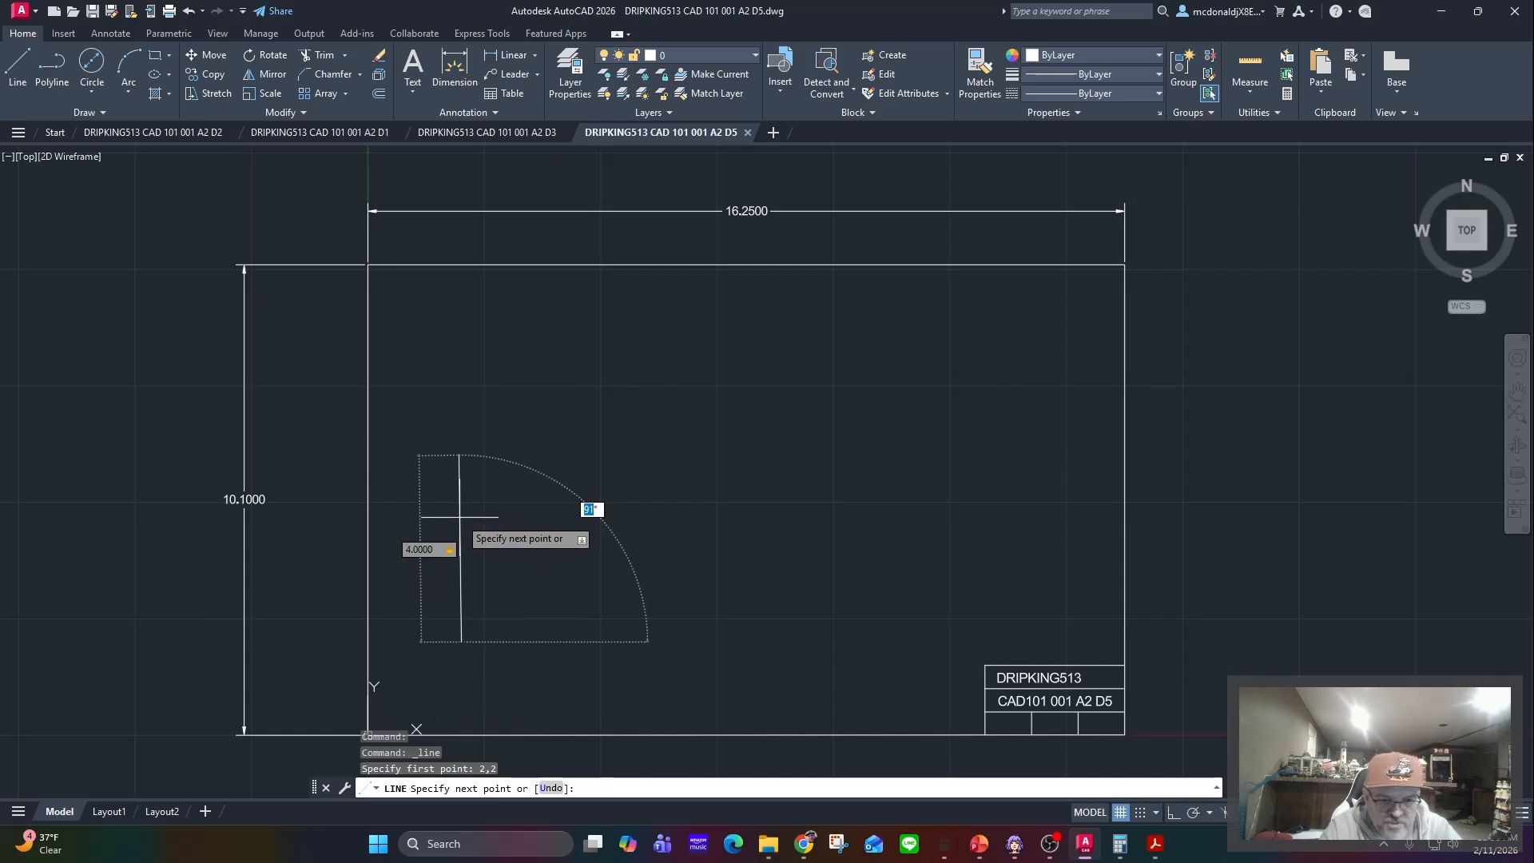
text(90)
key(Tab)
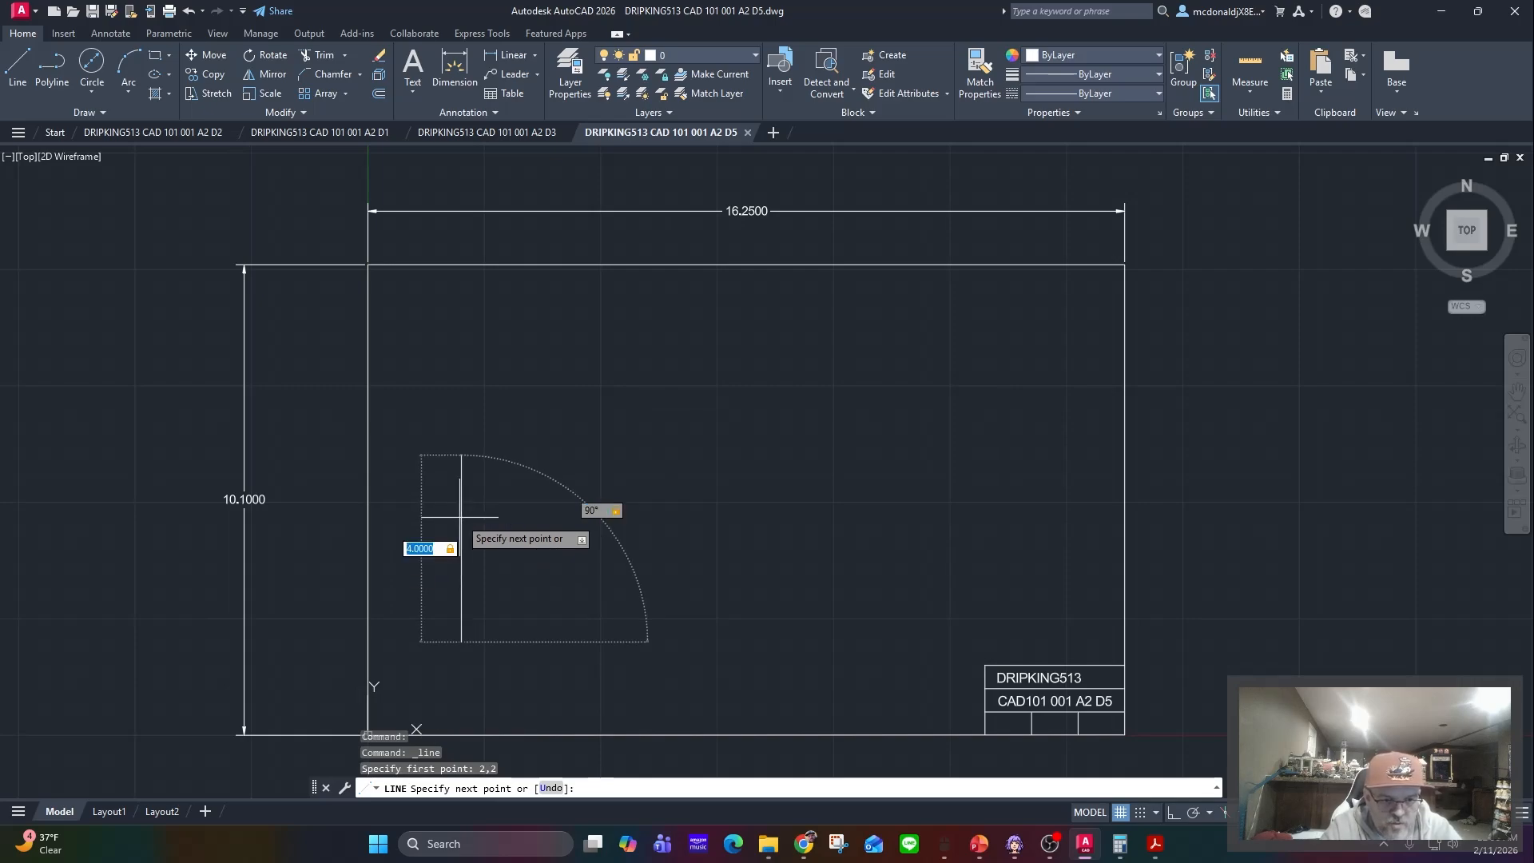
key(Return)
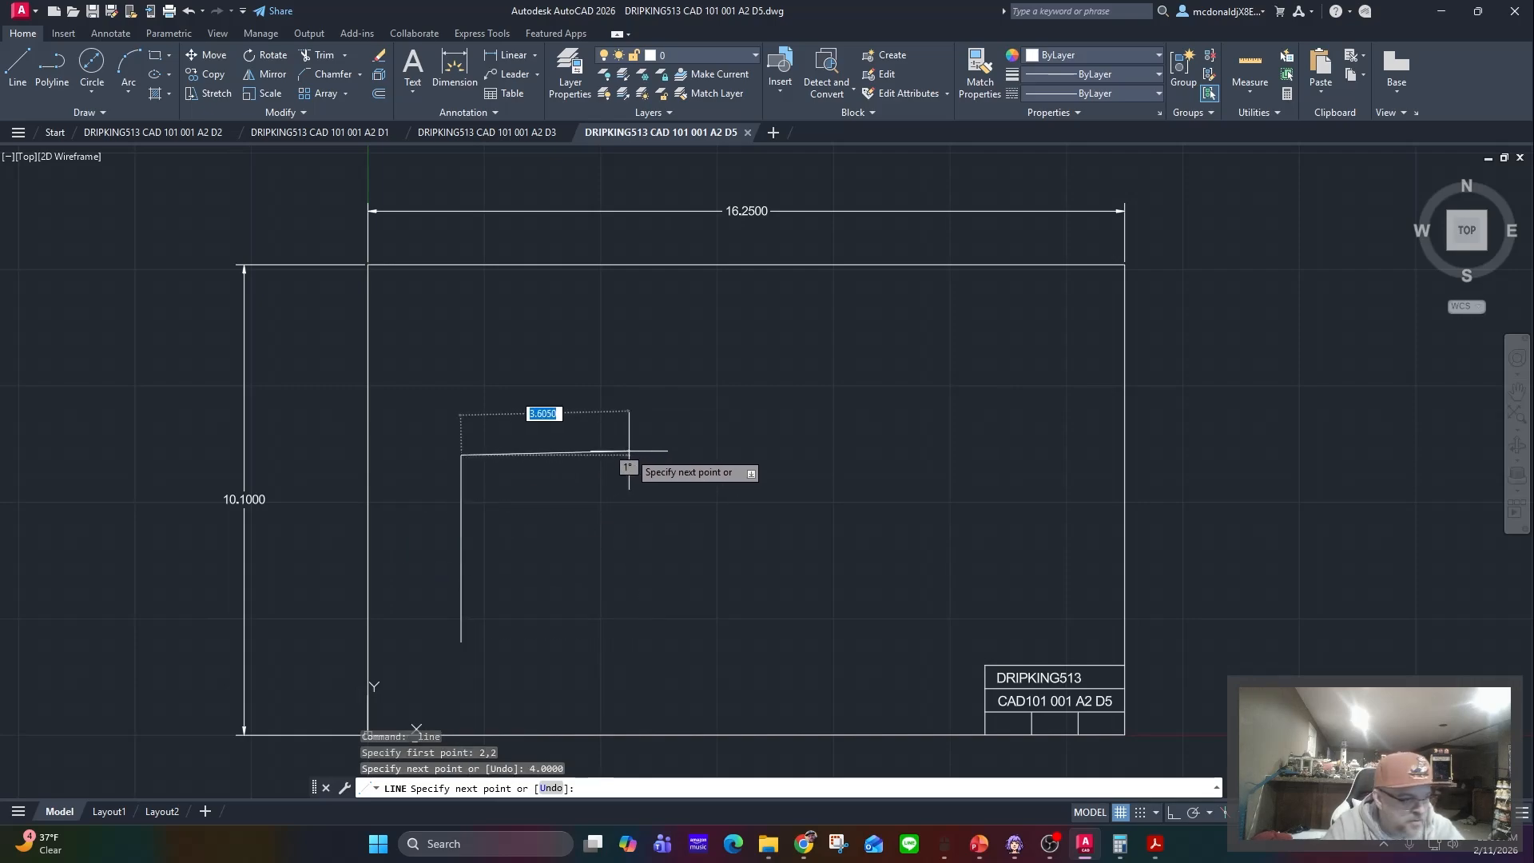
- Draw the rectangle's top edge 5.5 units to the right at 0°
text(5.5)
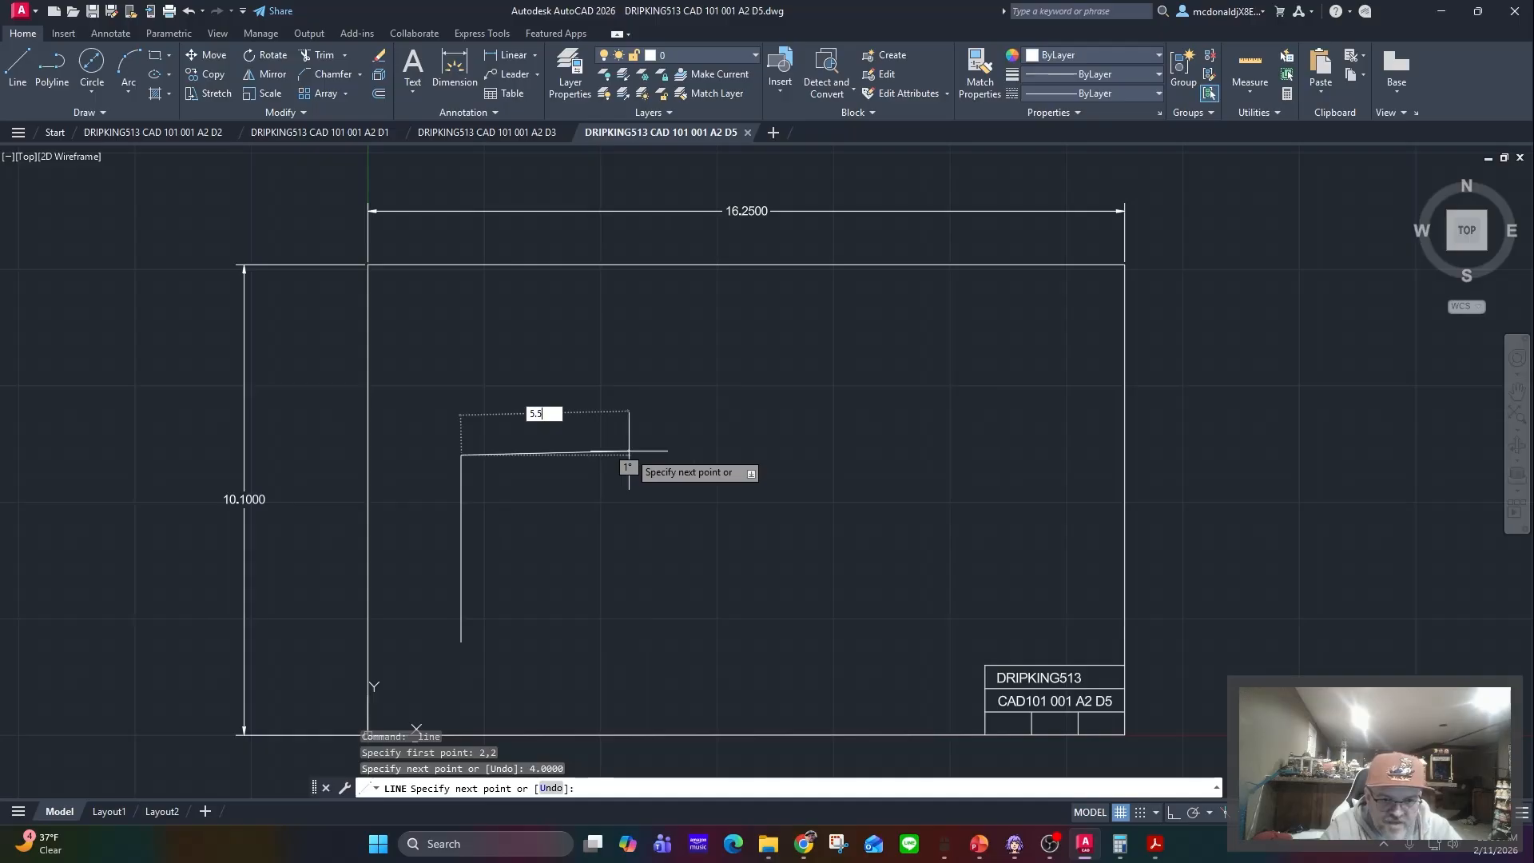
key(Tab)
text(0)
key(Tab)
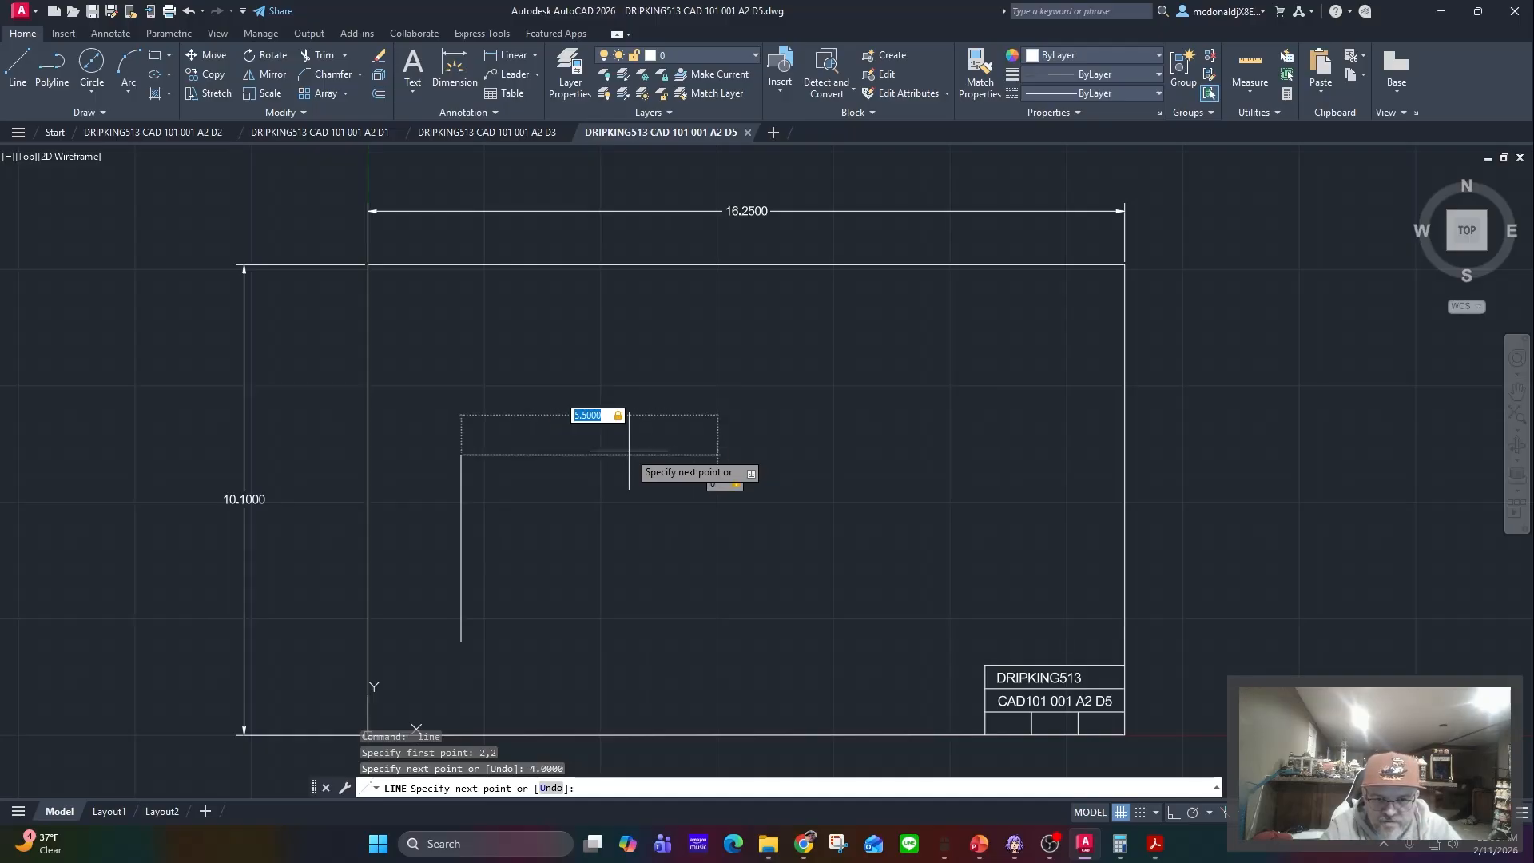
key(Return)
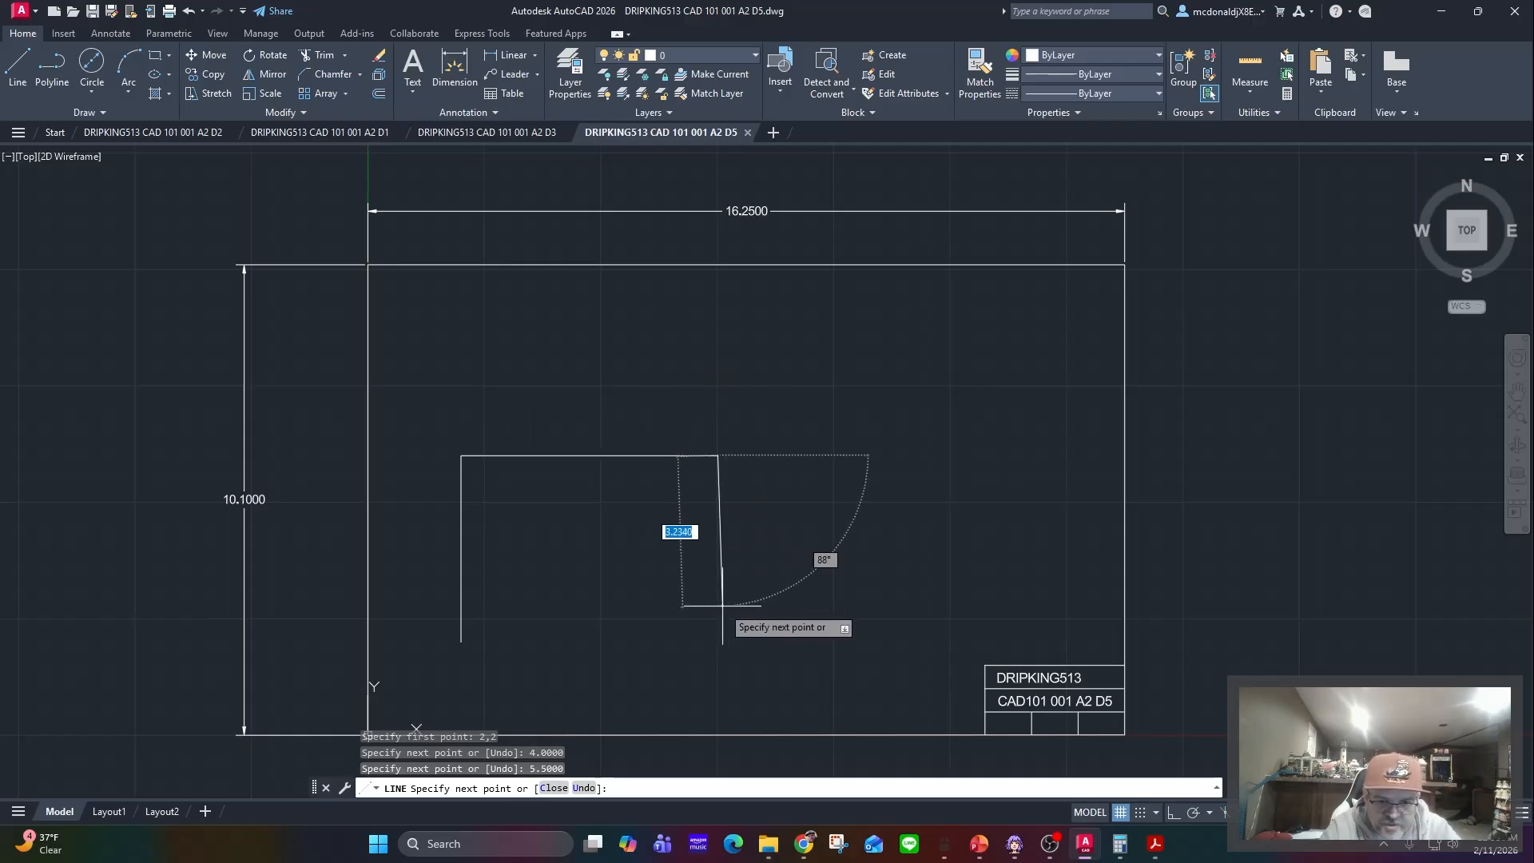
- Draw the rectangle's right edge 4 units straight down and close the outline with a bottom edge back to the starting corner
text(4)
key(Tab)
text(270)
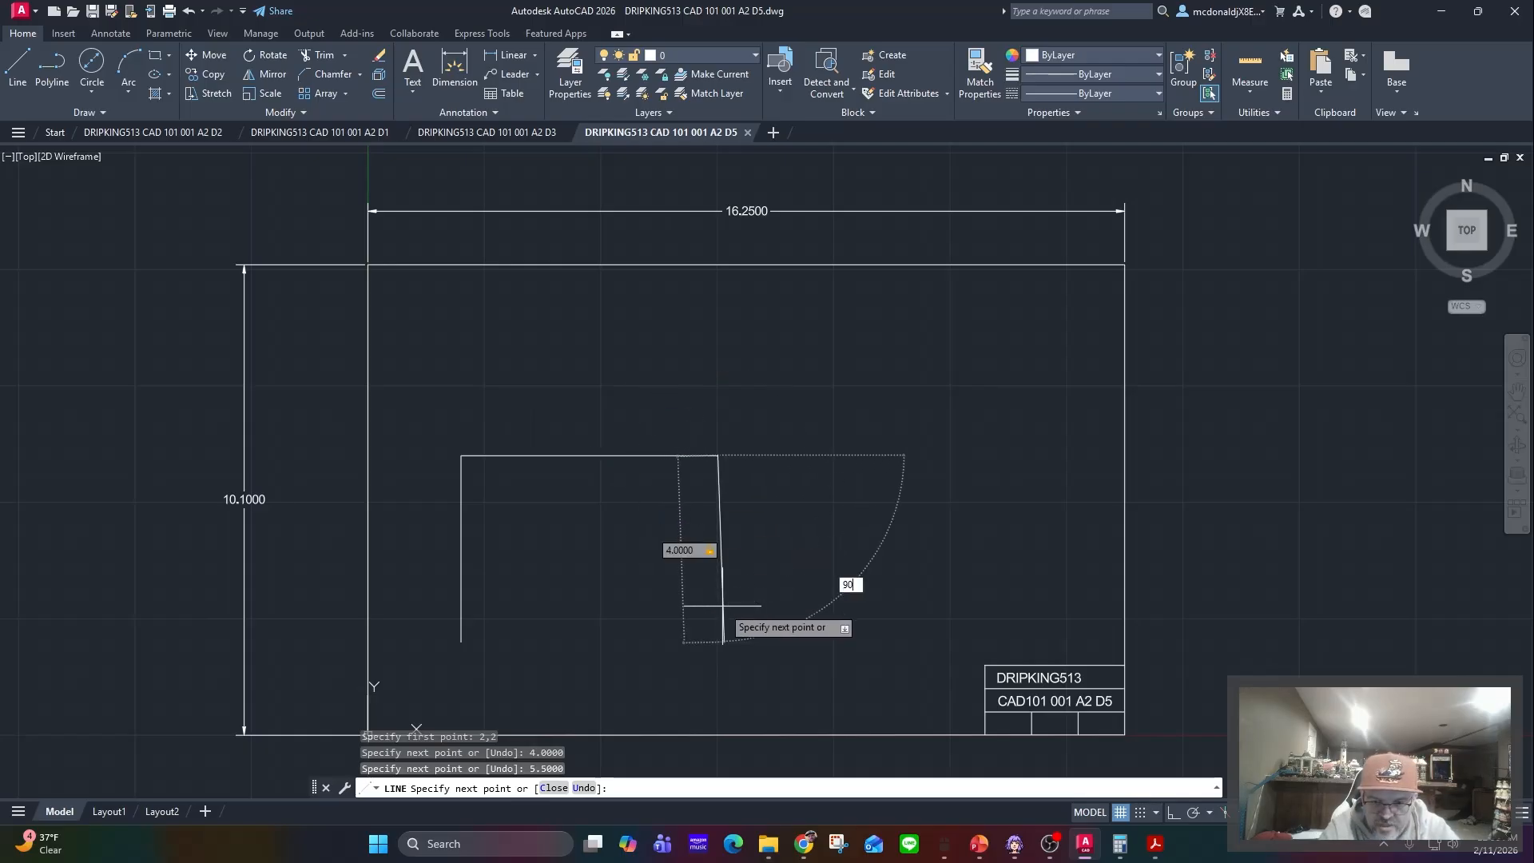
key(Return)
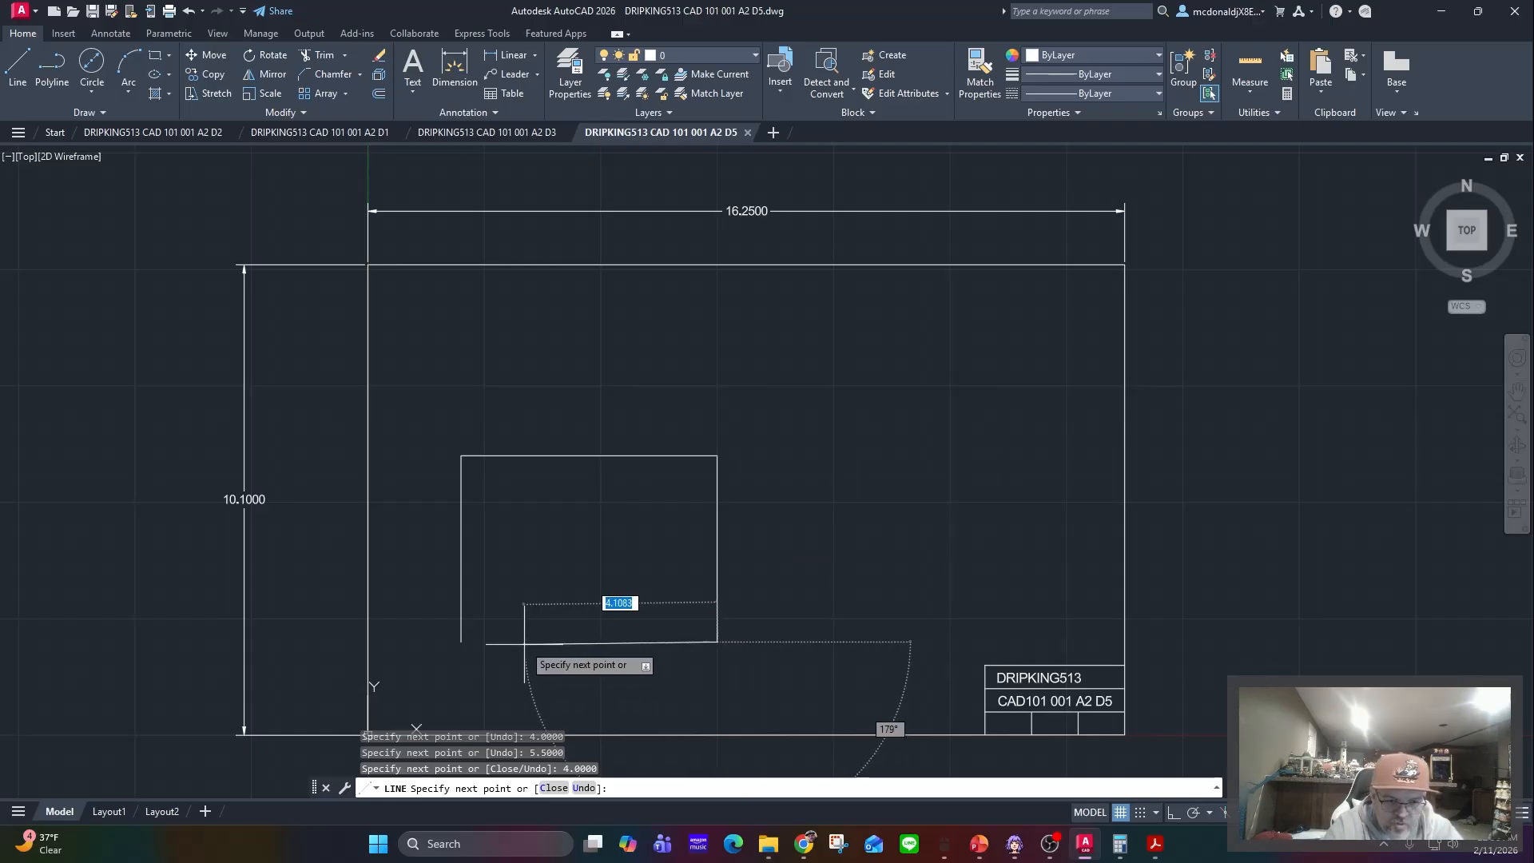
click(462, 641)
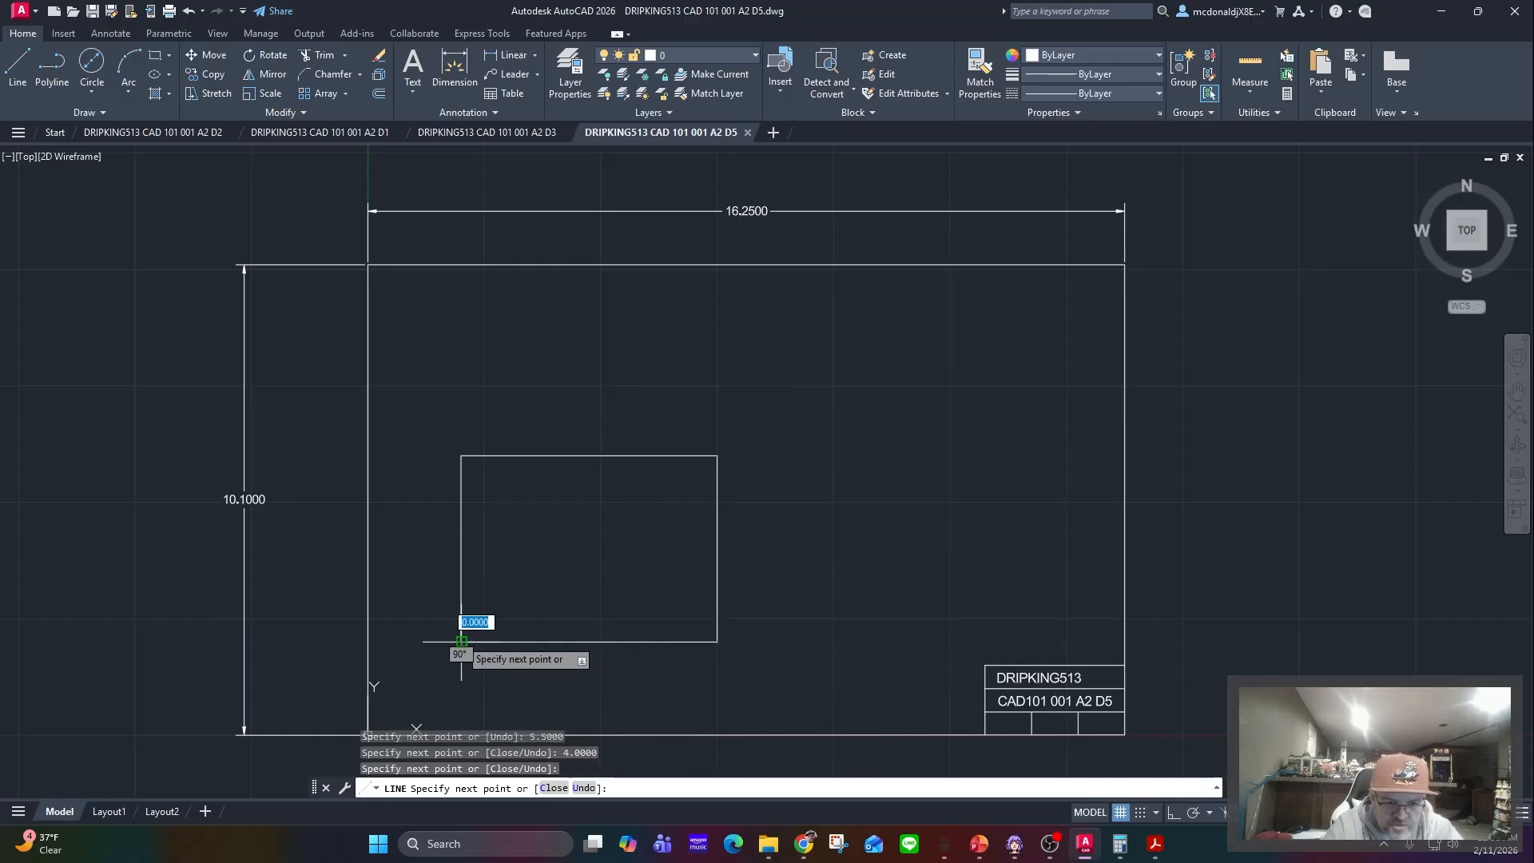
key(Escape)
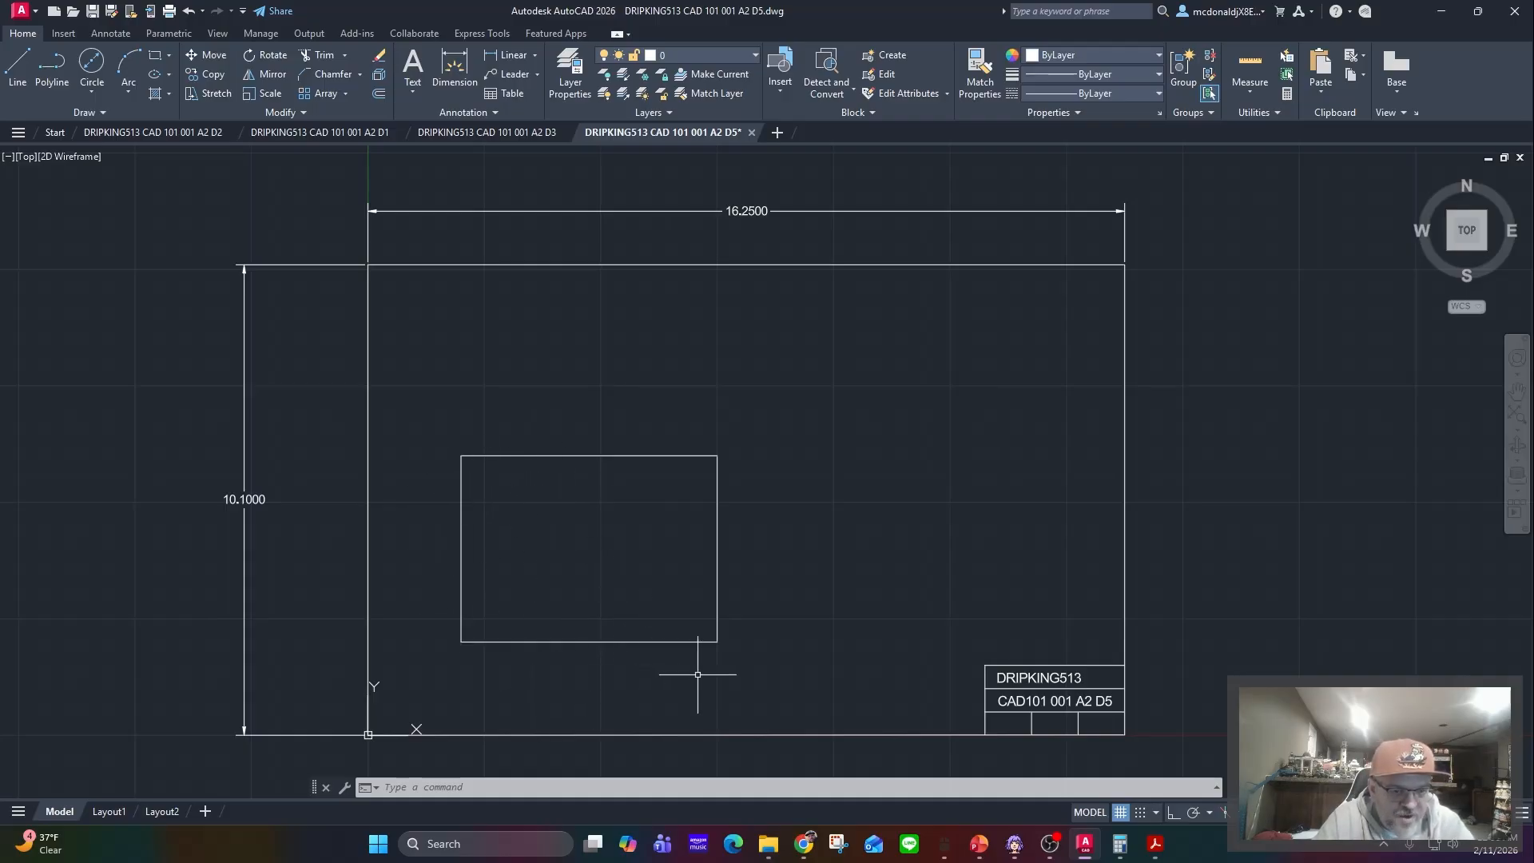
- Offset the rectangle's left edge 1 unit inward using the Through option
click(378, 94)
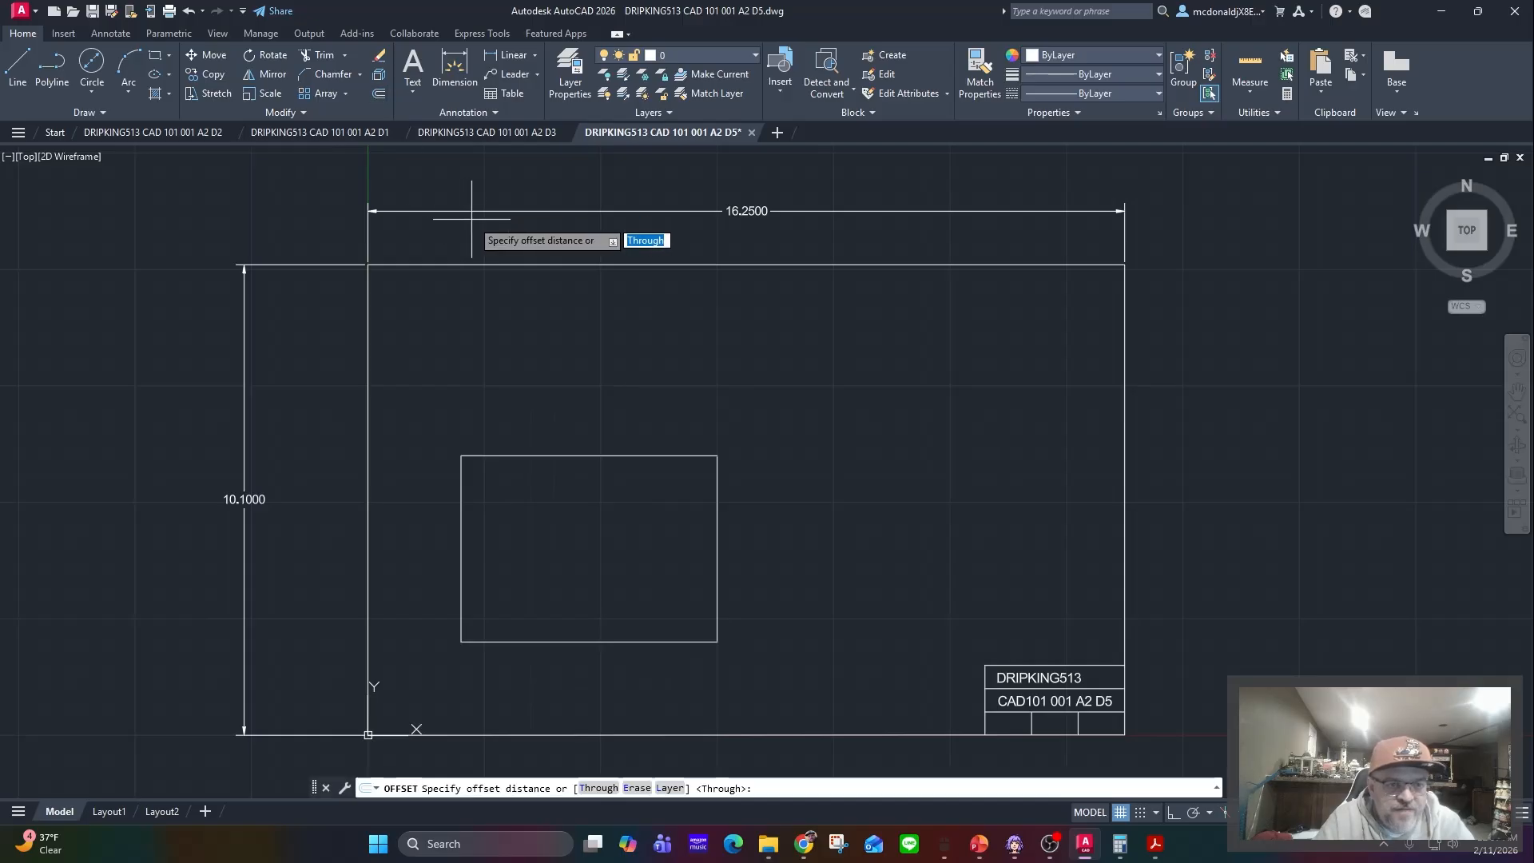
click(599, 788)
click(458, 540)
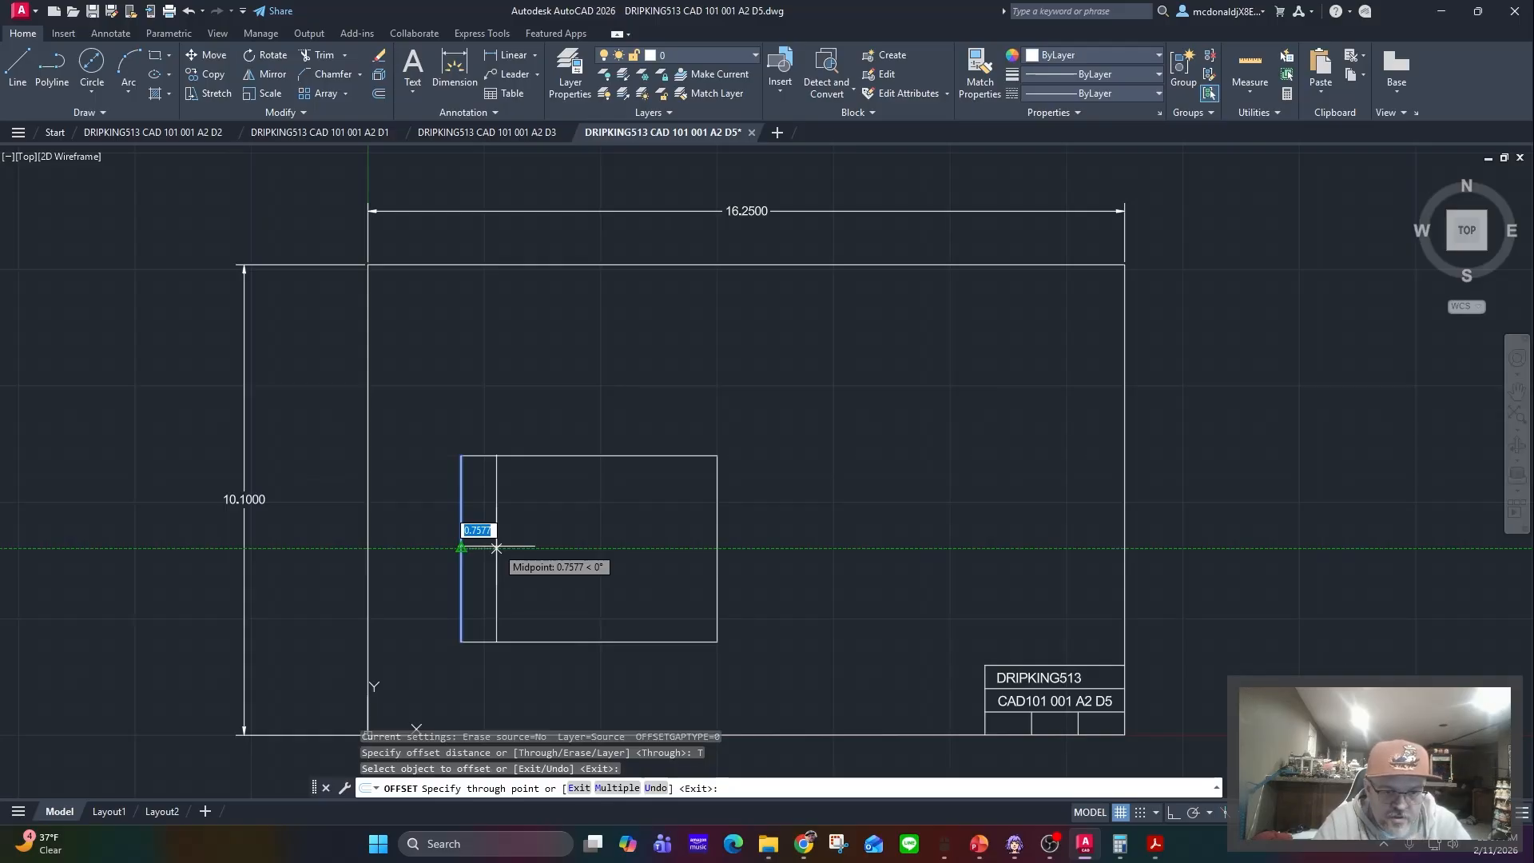
text(1)
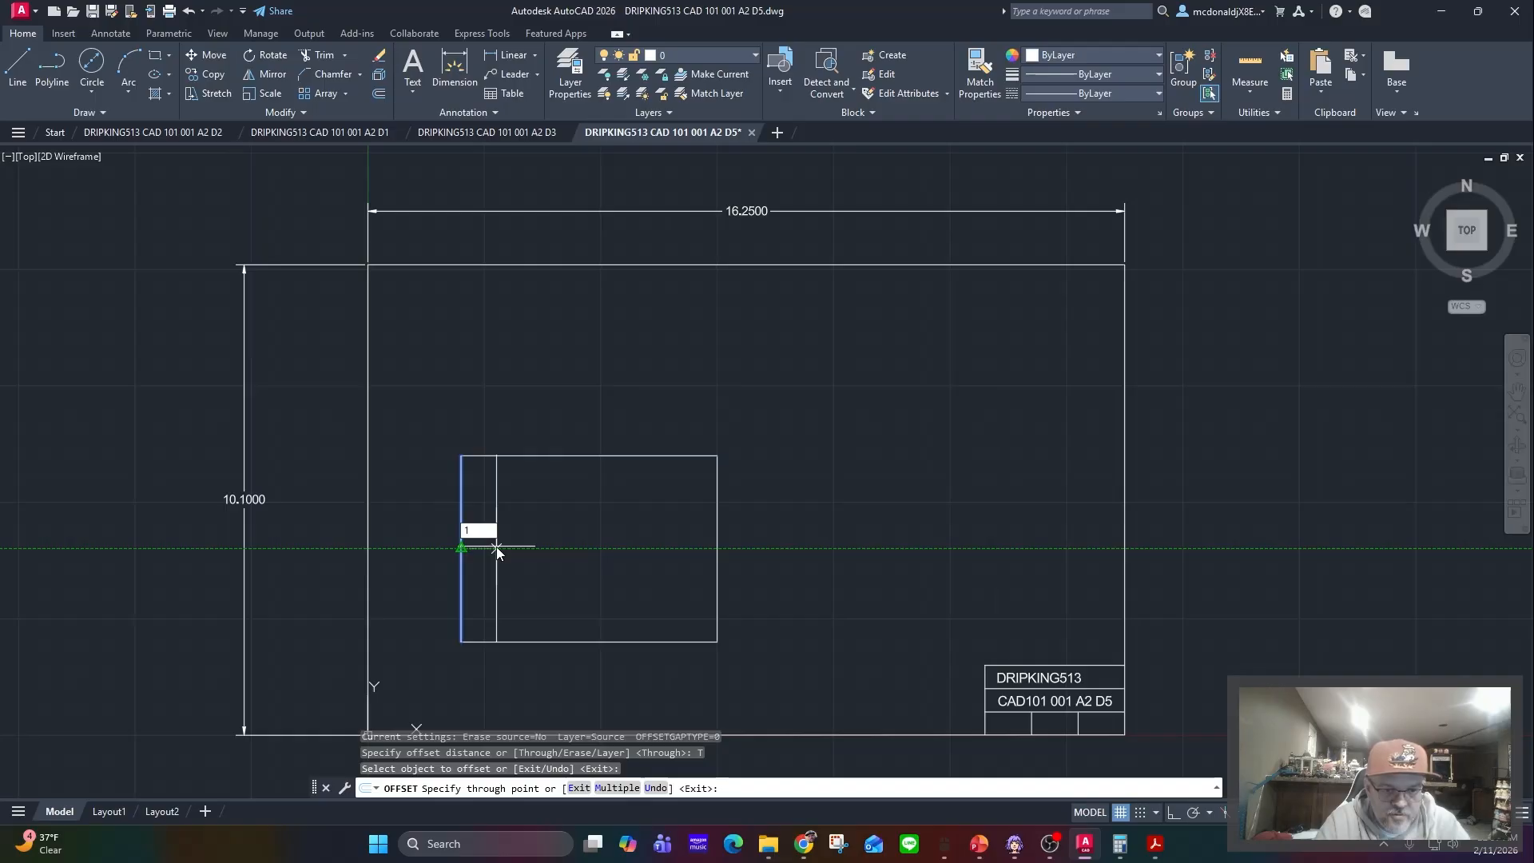
key(Return)
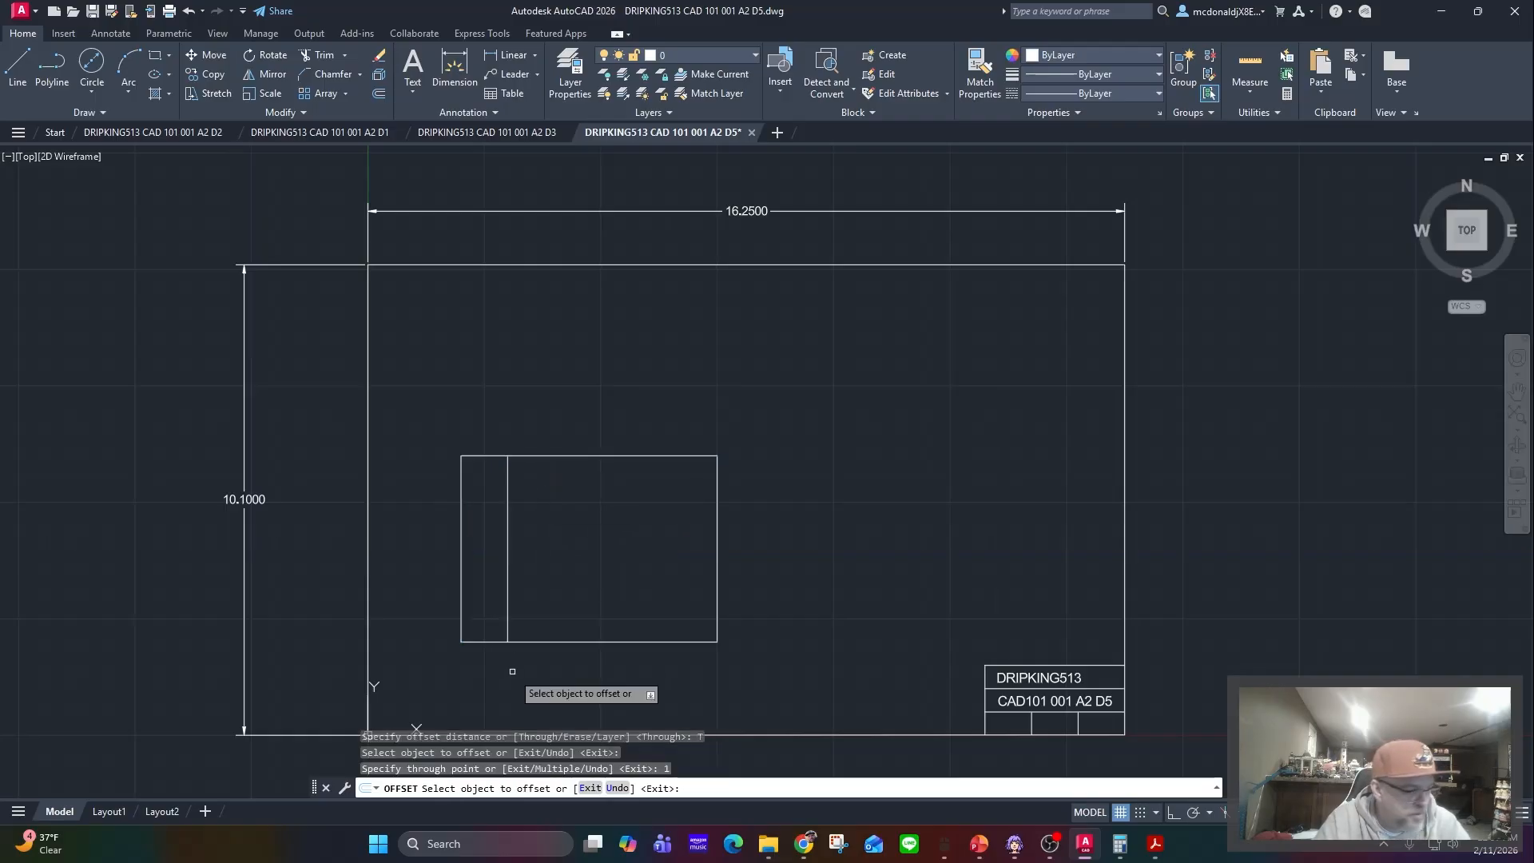
- Offset the rectangle's bottom edge upward twice, at 2.5 and 1.5 units
click(531, 640)
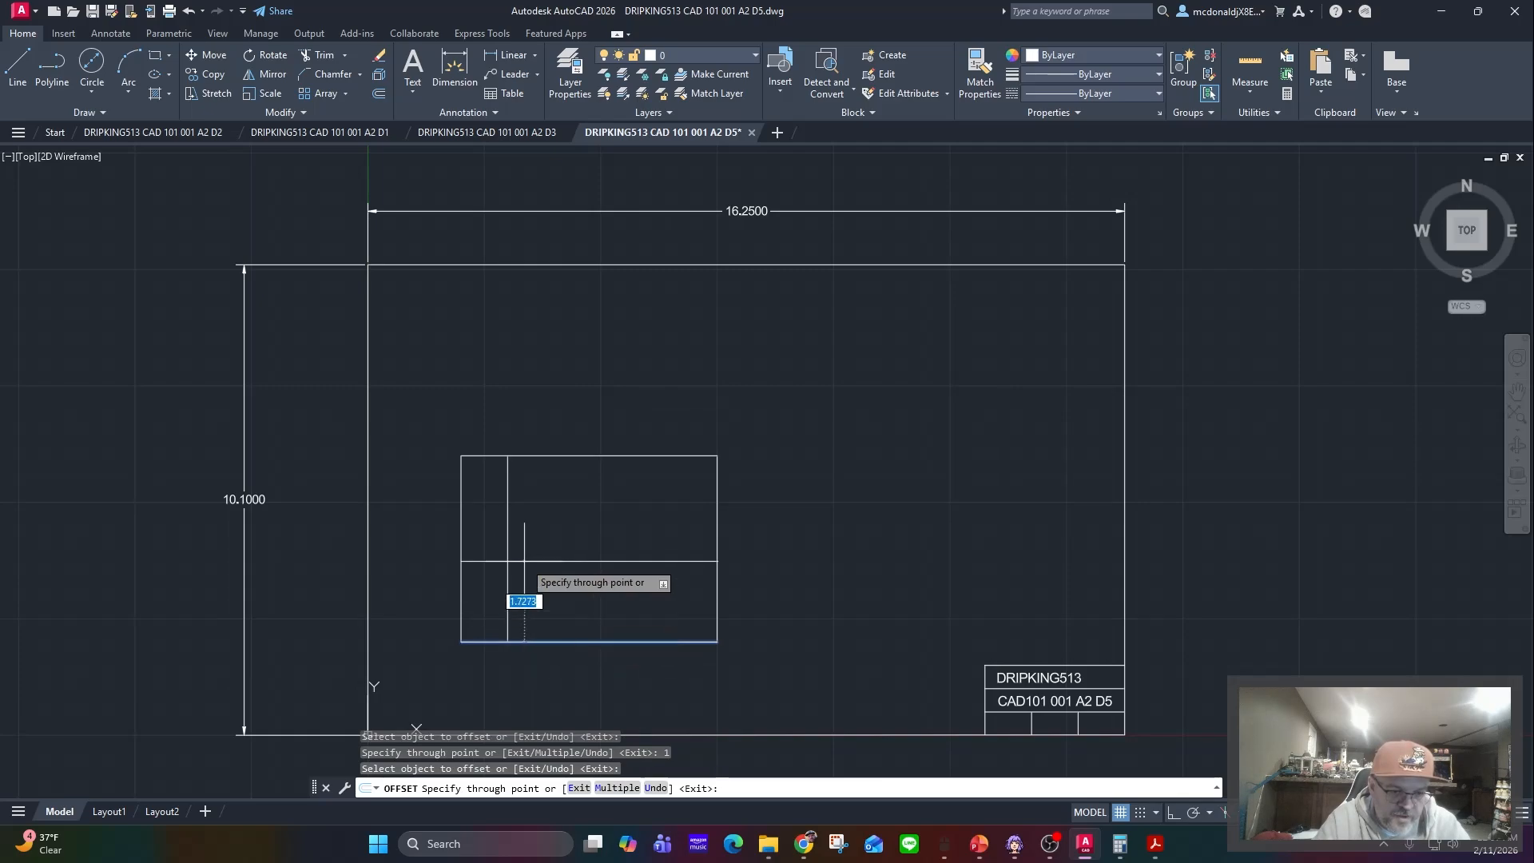
text(2.5)
key(Return)
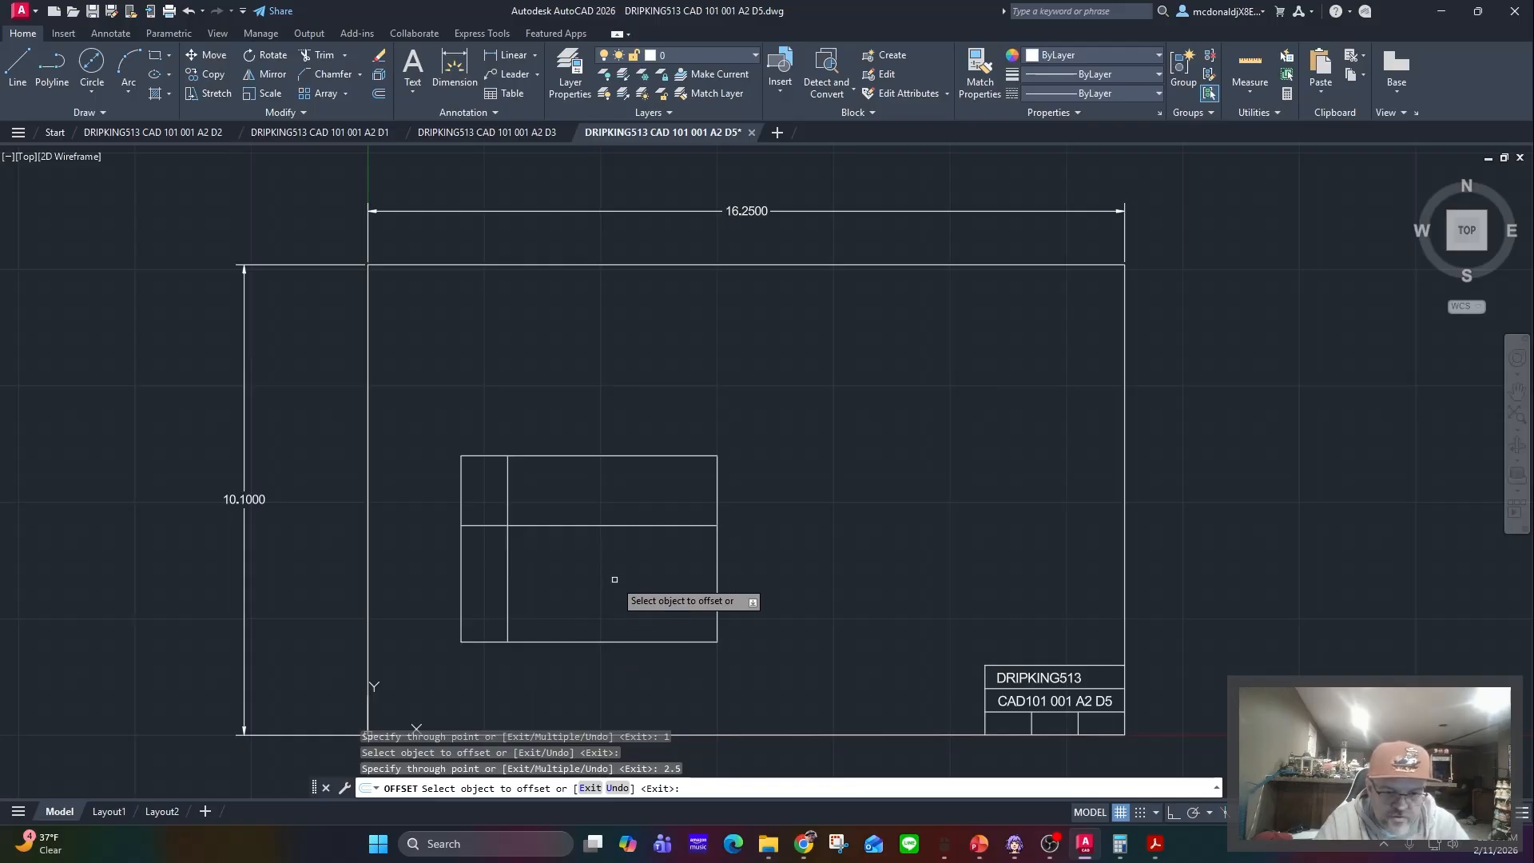
click(616, 637)
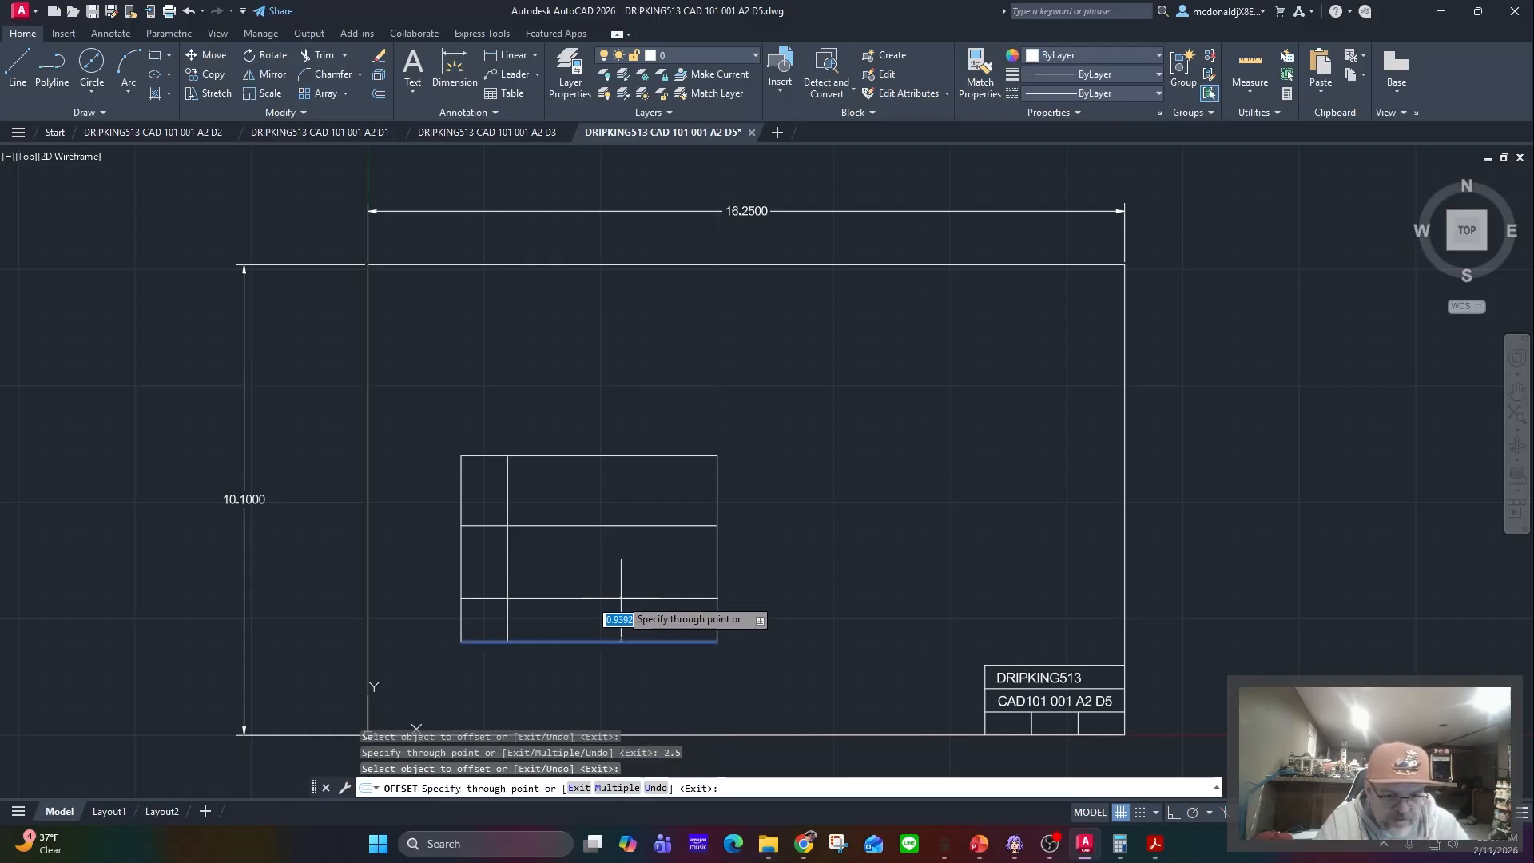
text(1.5)
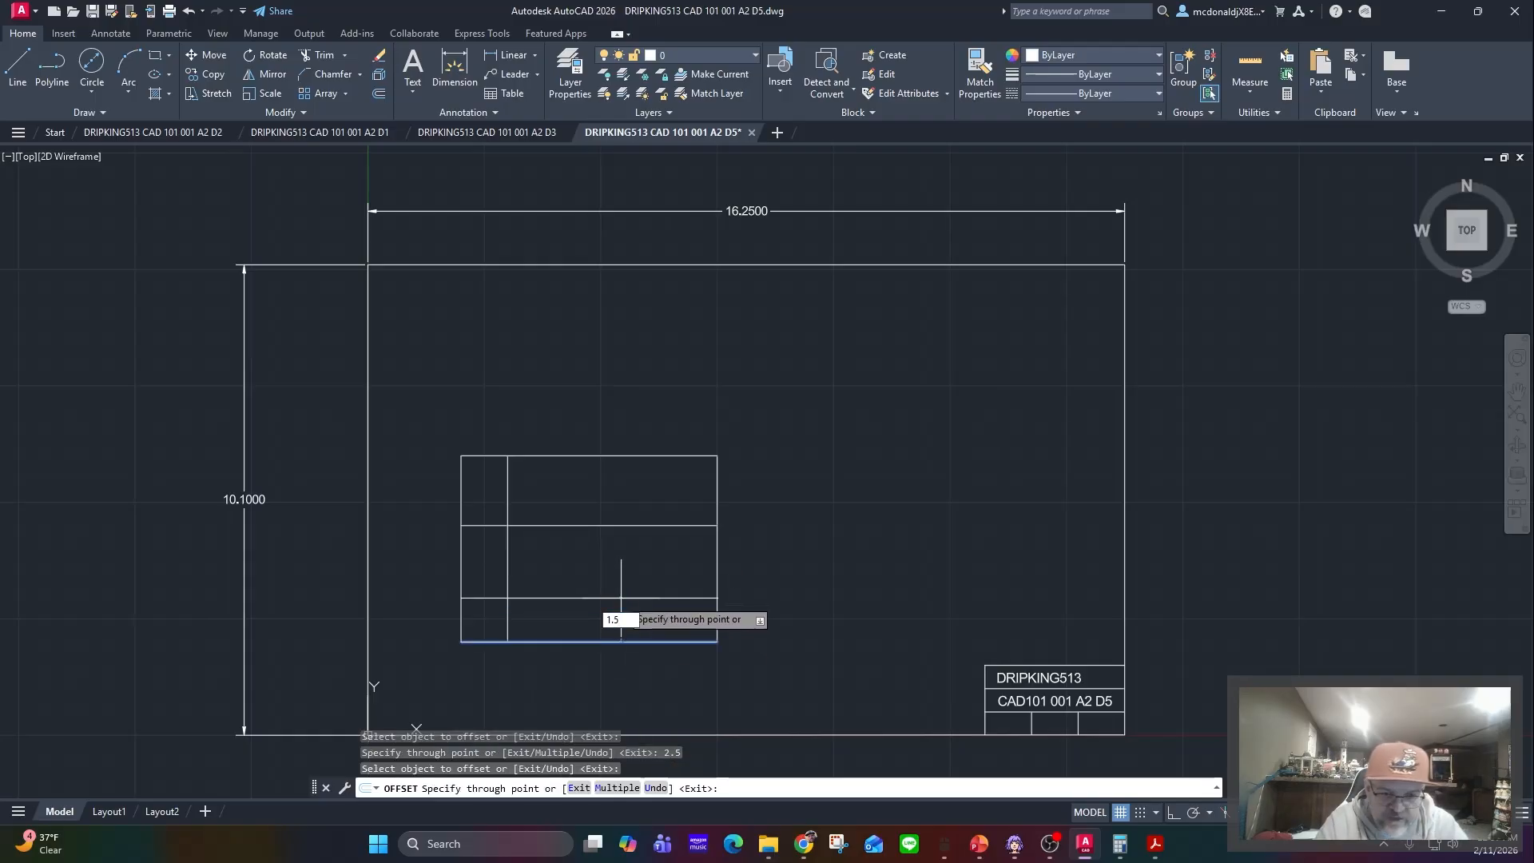
key(Return)
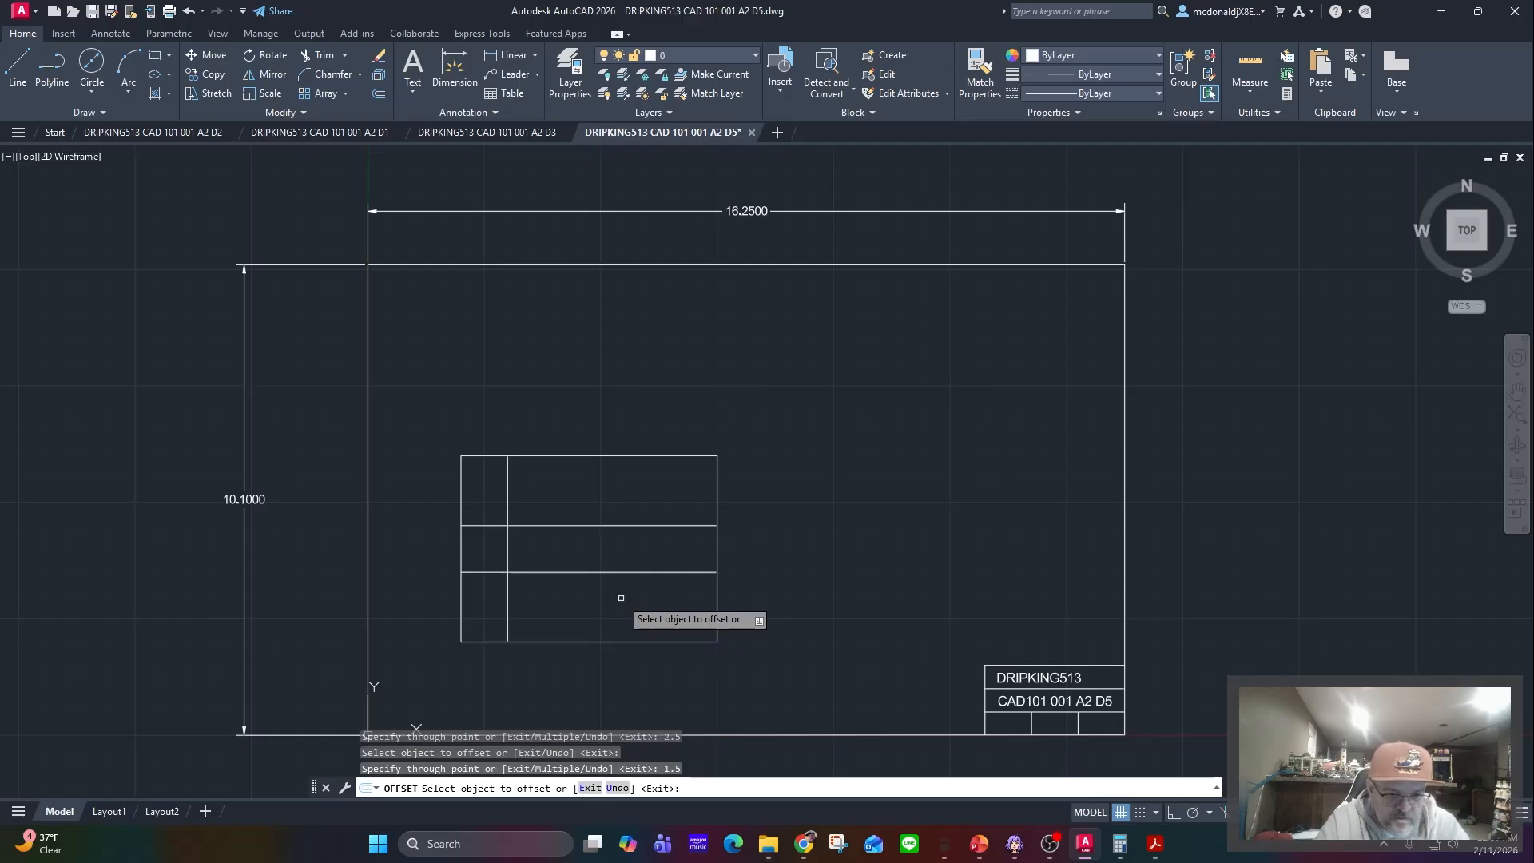
- Offset the rectangle's left edge 3 units to the right
click(461, 616)
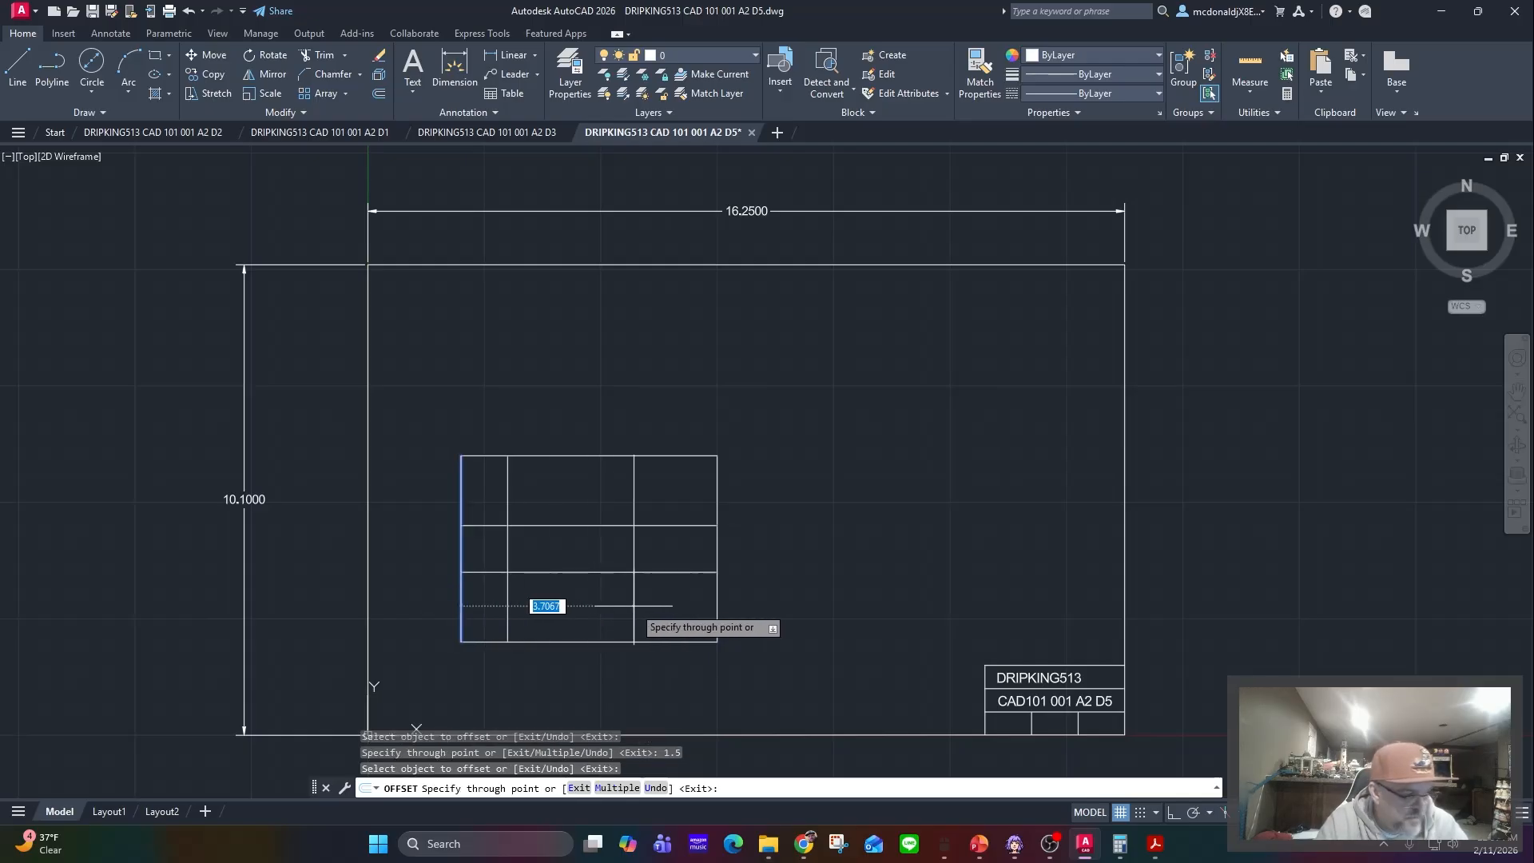
text(3)
key(Return)
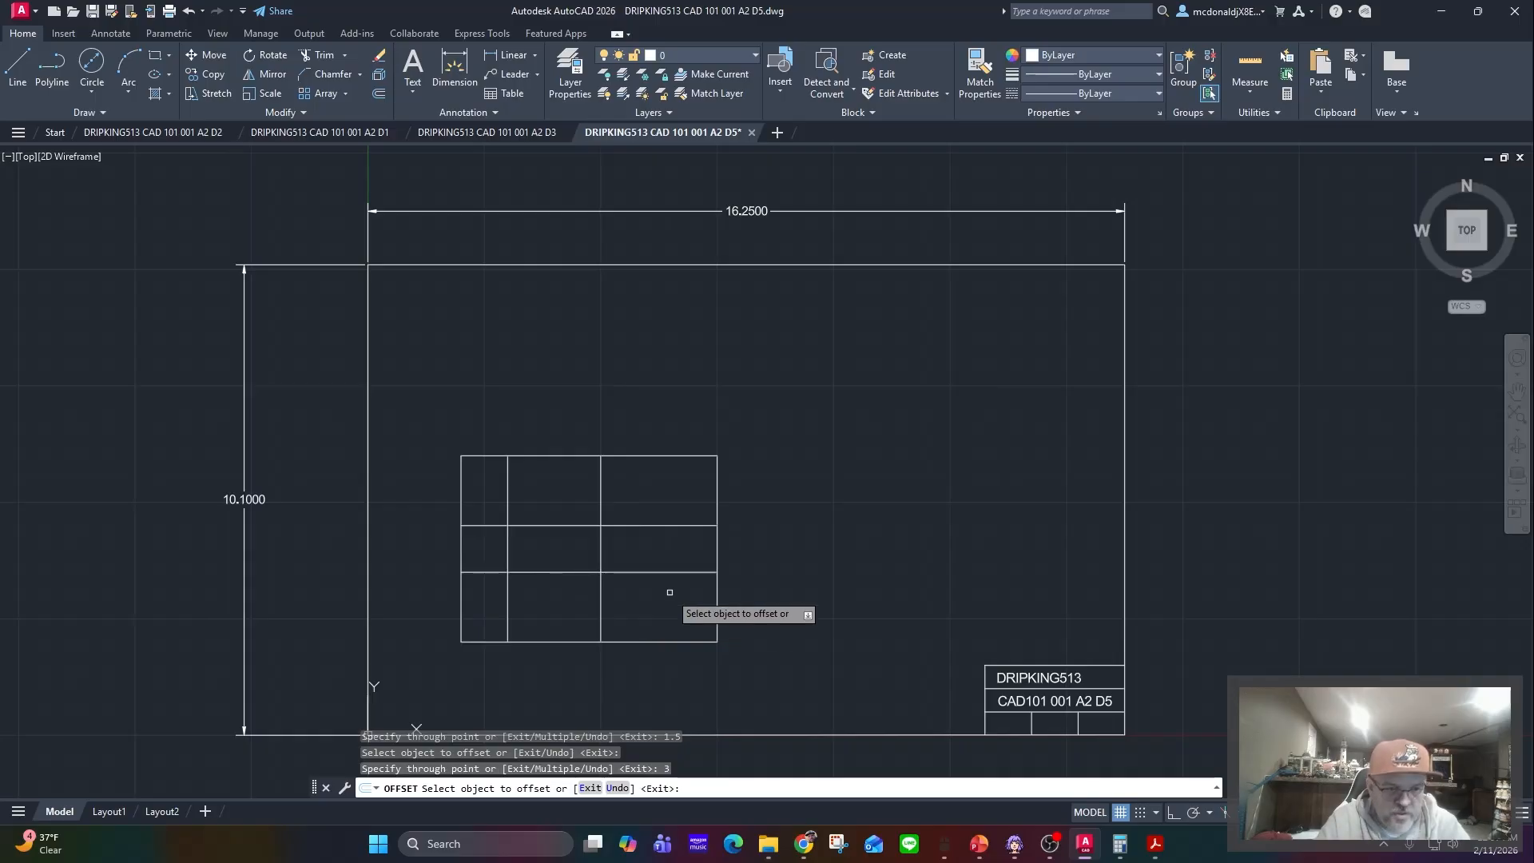
- Draw a circle of diameter 1 centred where the left vertical and upper horizontal construction lines cross
click(91, 61)
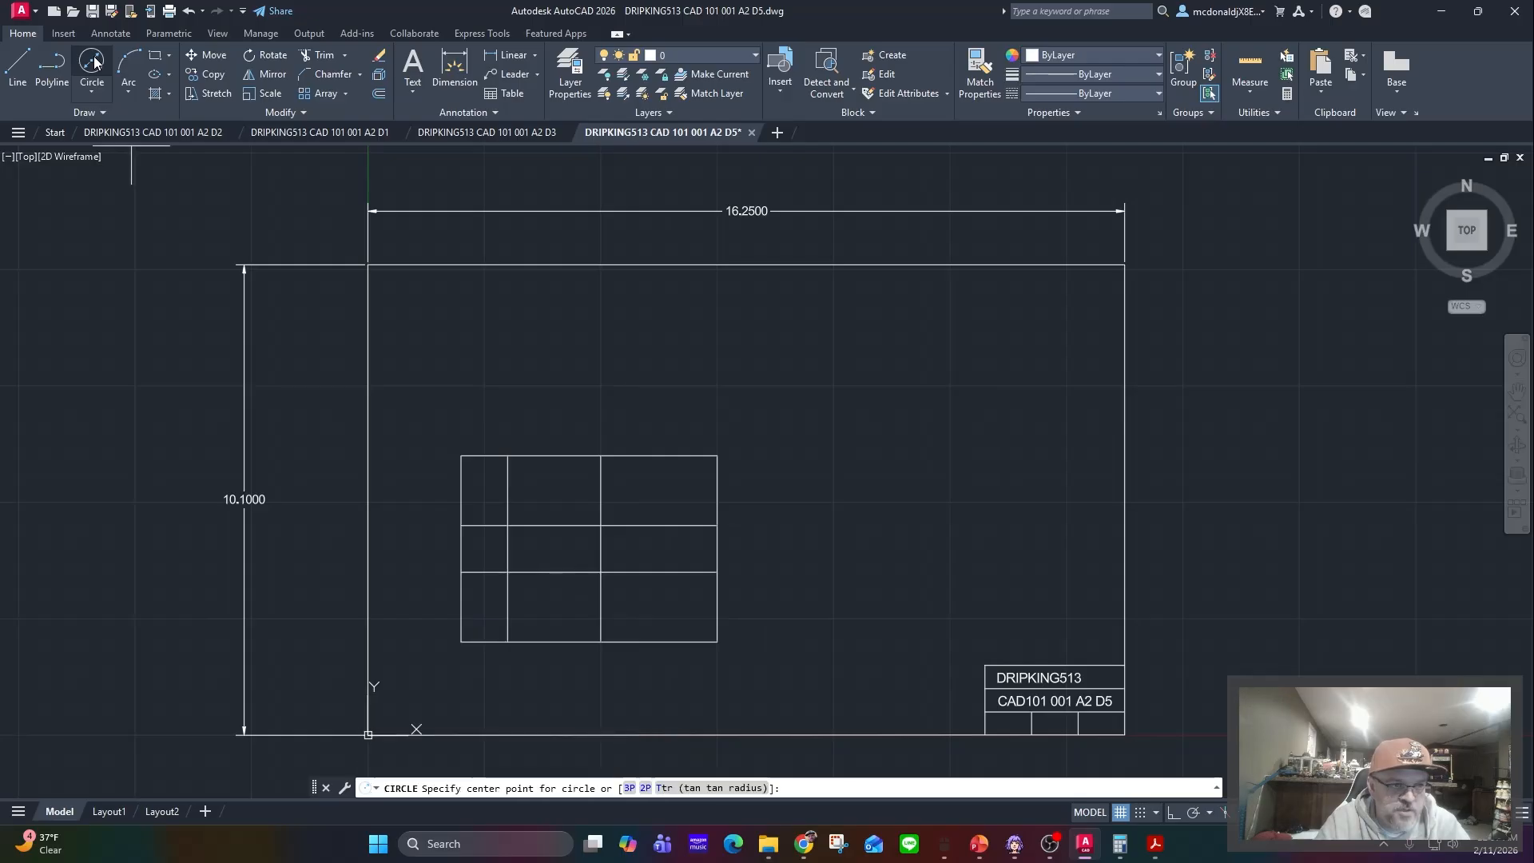
click(508, 525)
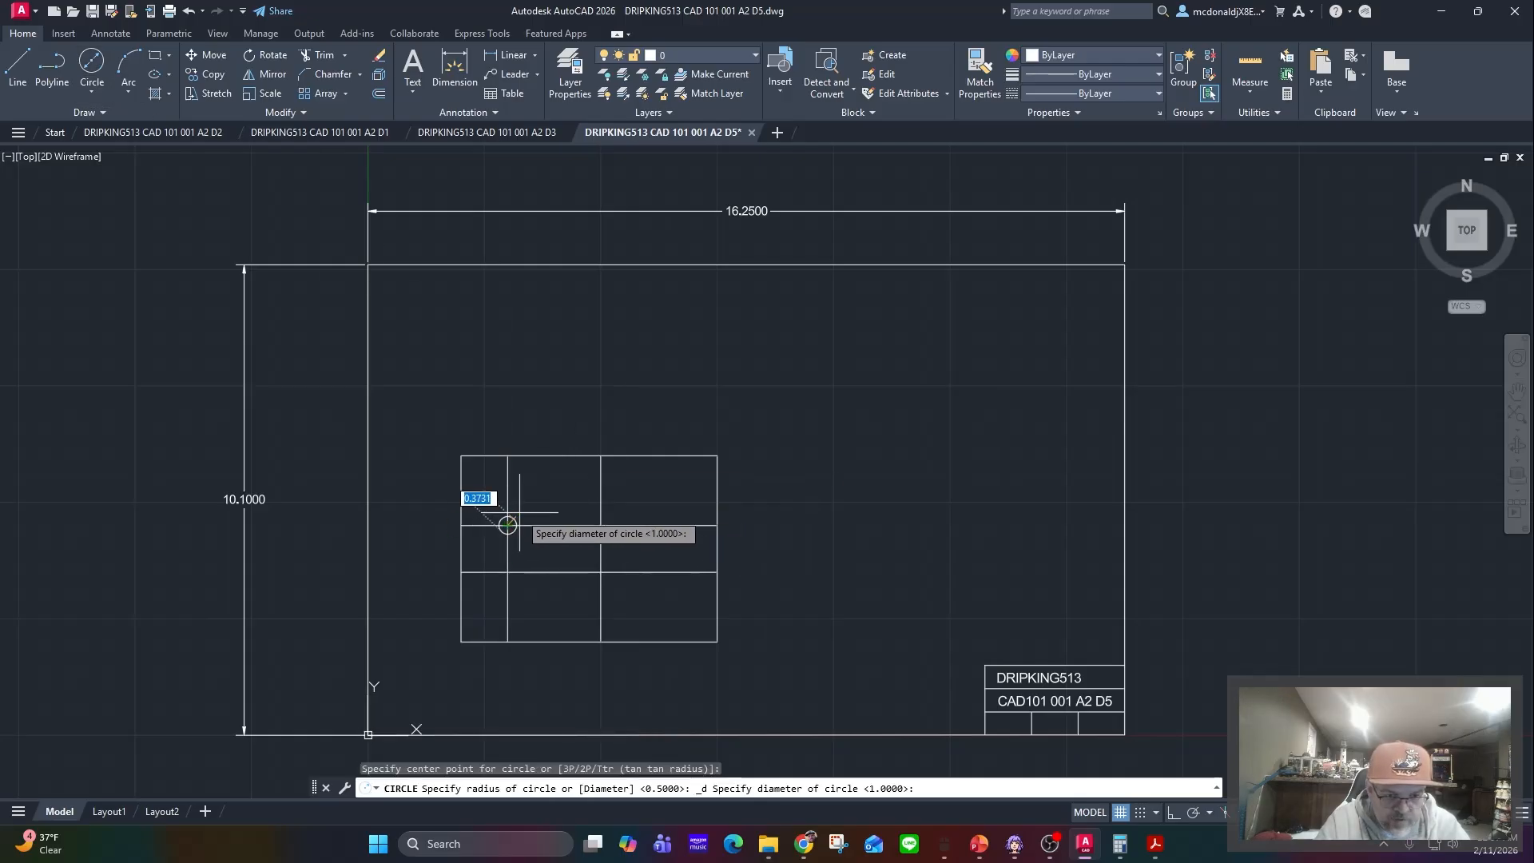
text(1)
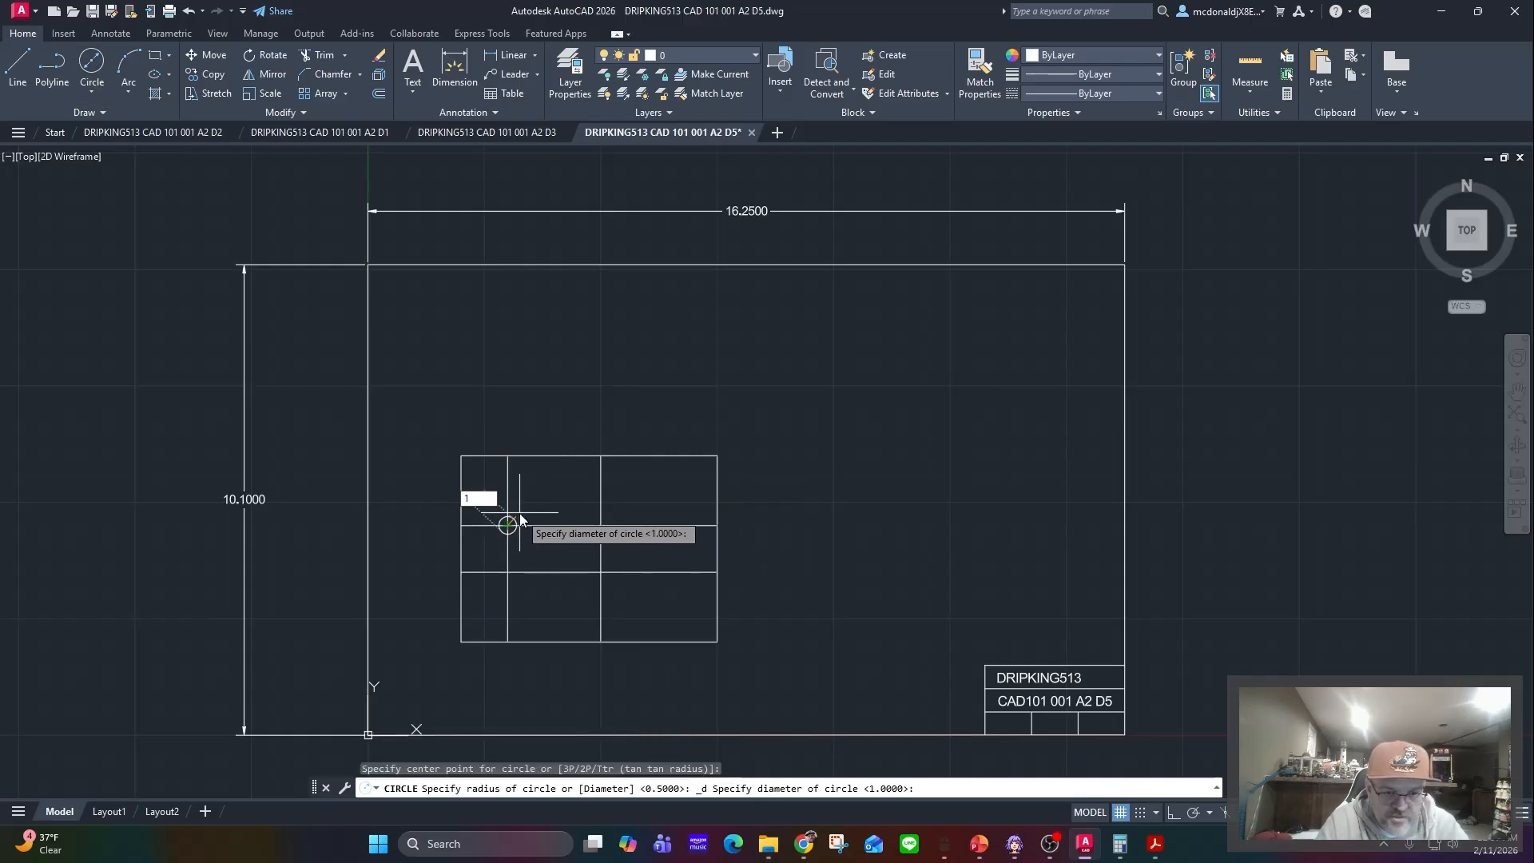
key(Return)
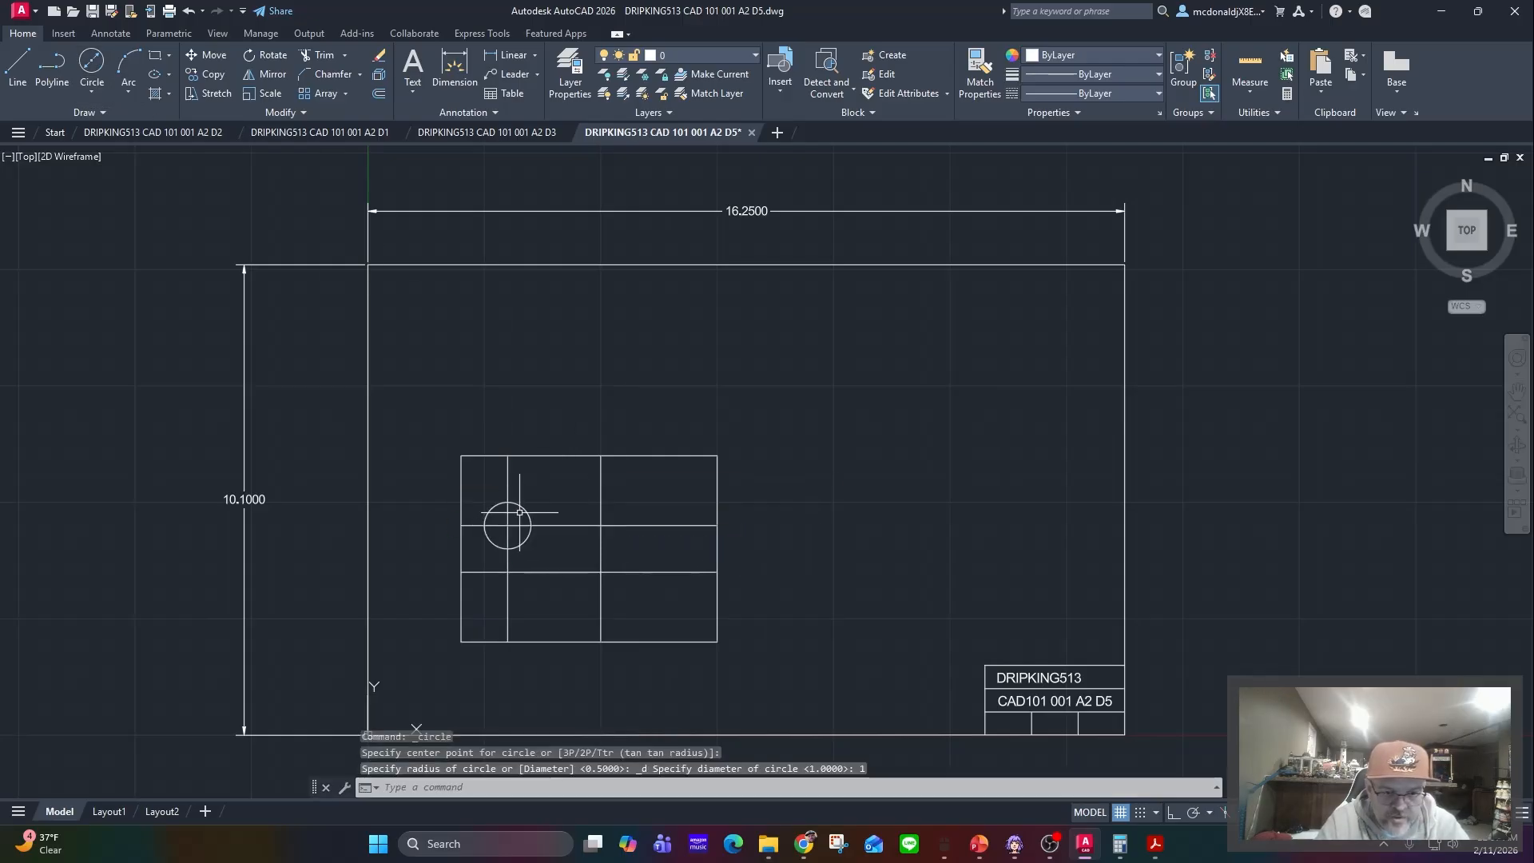
- Draw a circle of diameter 1 centred where the right vertical and lower horizontal construction lines cross
click(89, 63)
click(601, 571)
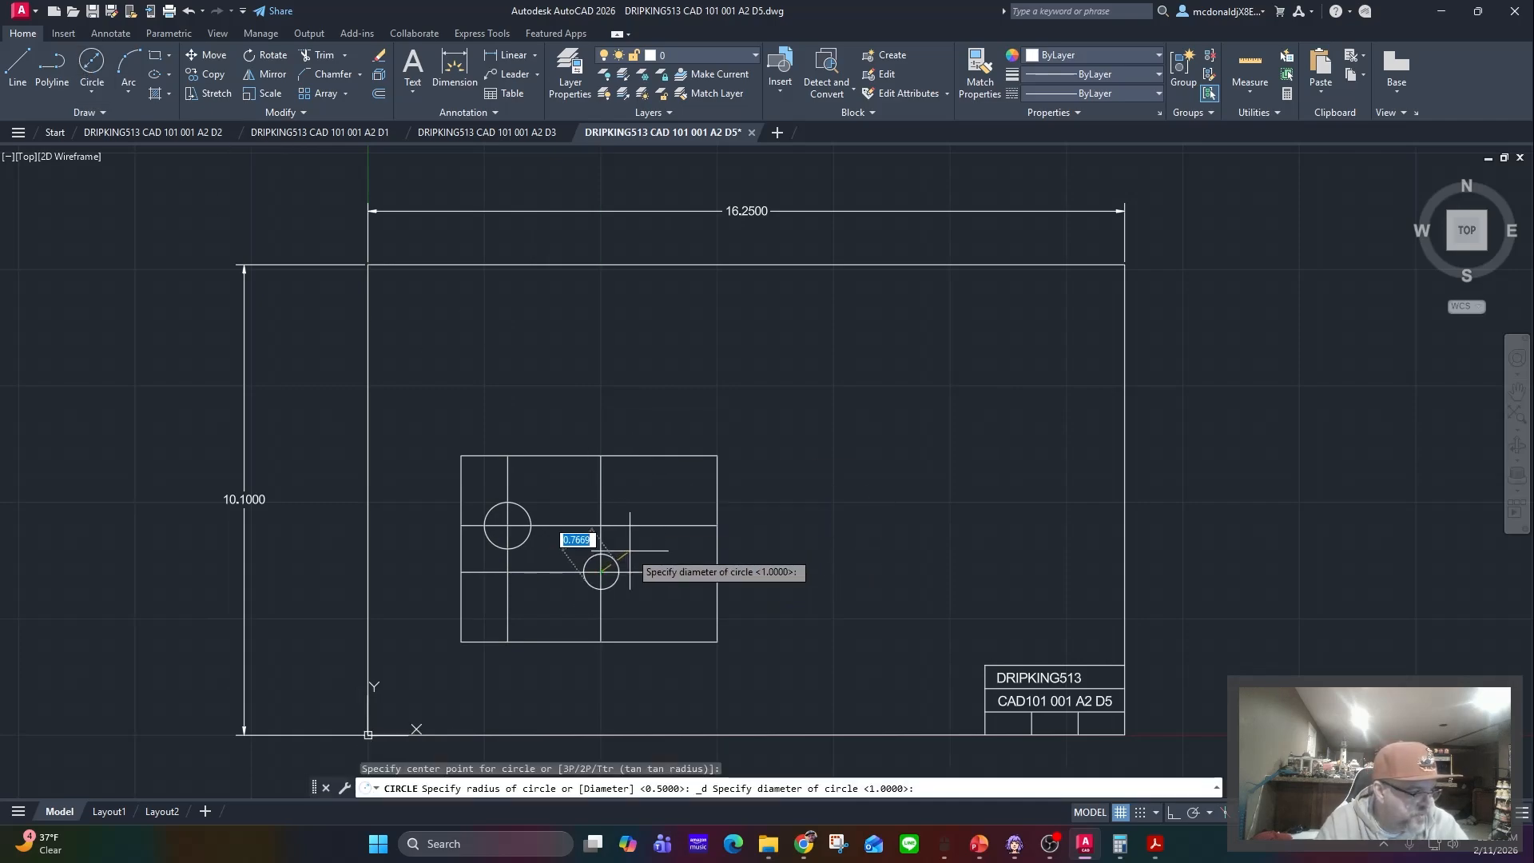
text(1)
key(Return)
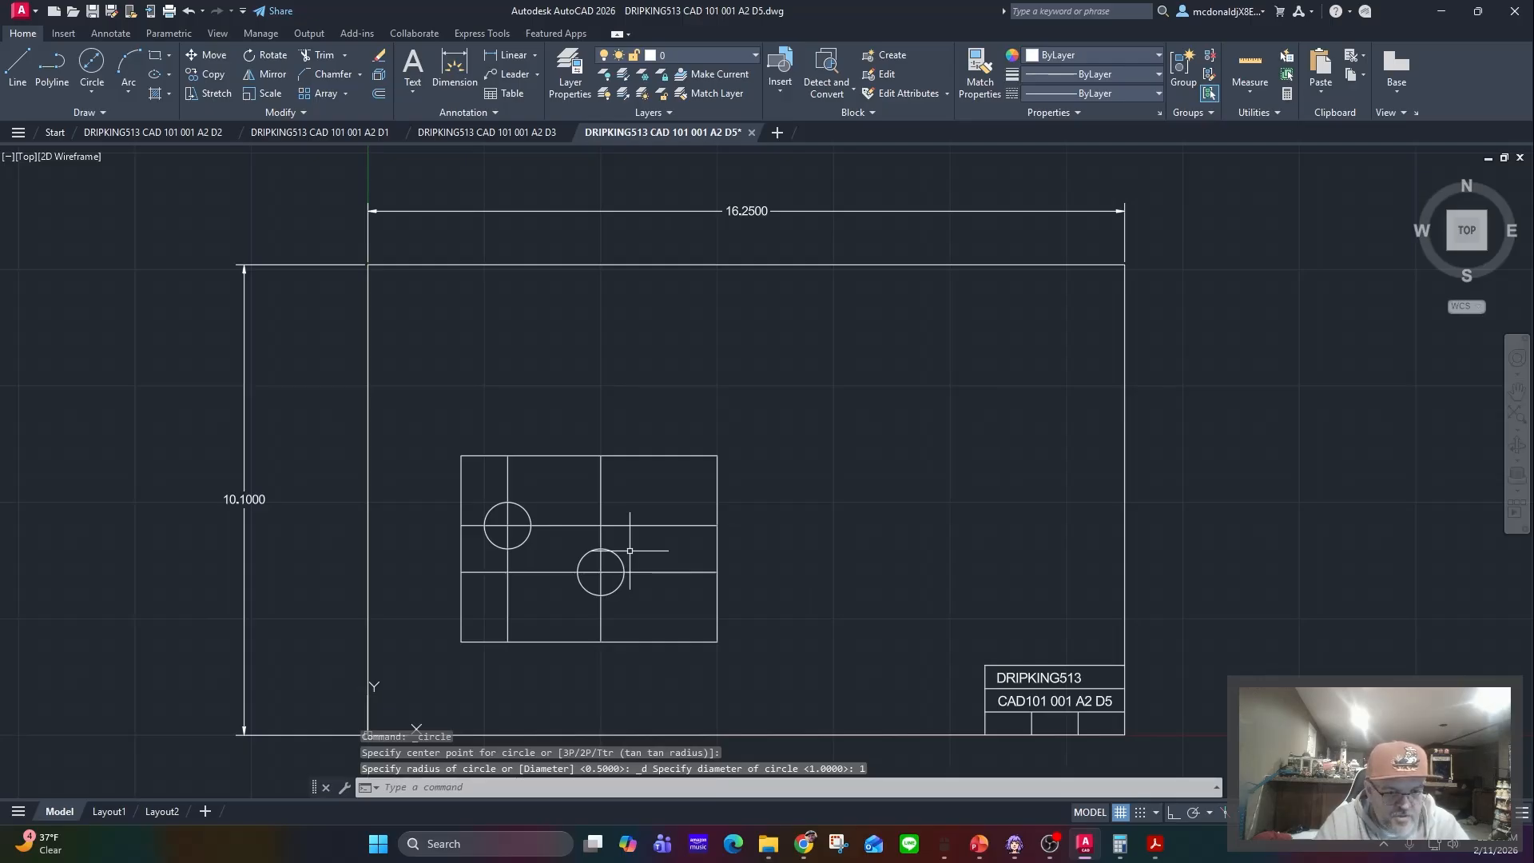
- Draw a circle of radius 1 concentric with the existing circle at the right vertical and lower horizontal construction lines' crossing
text(c)
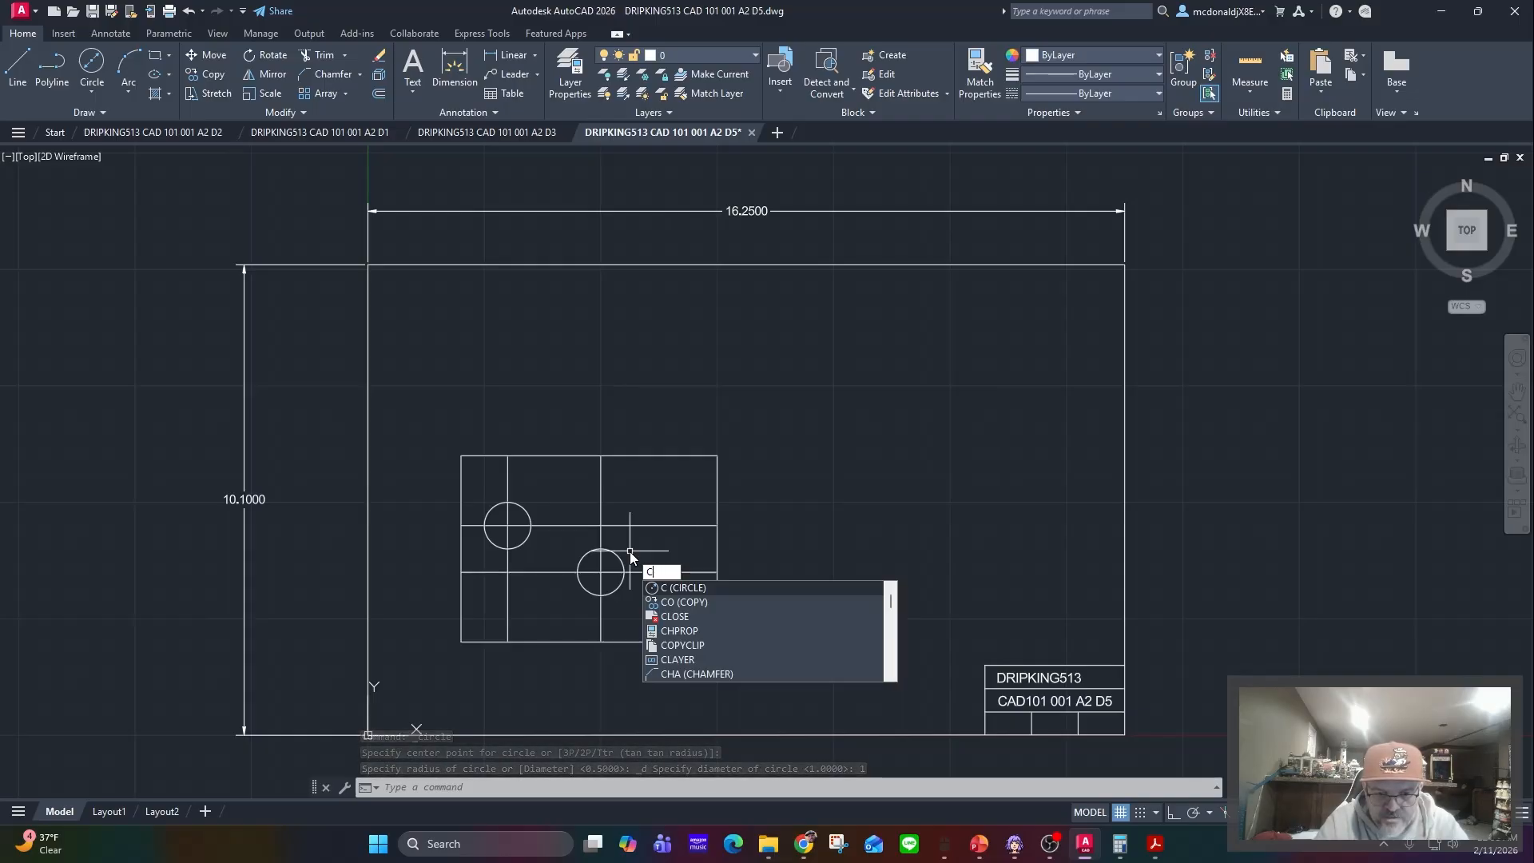
key(Return)
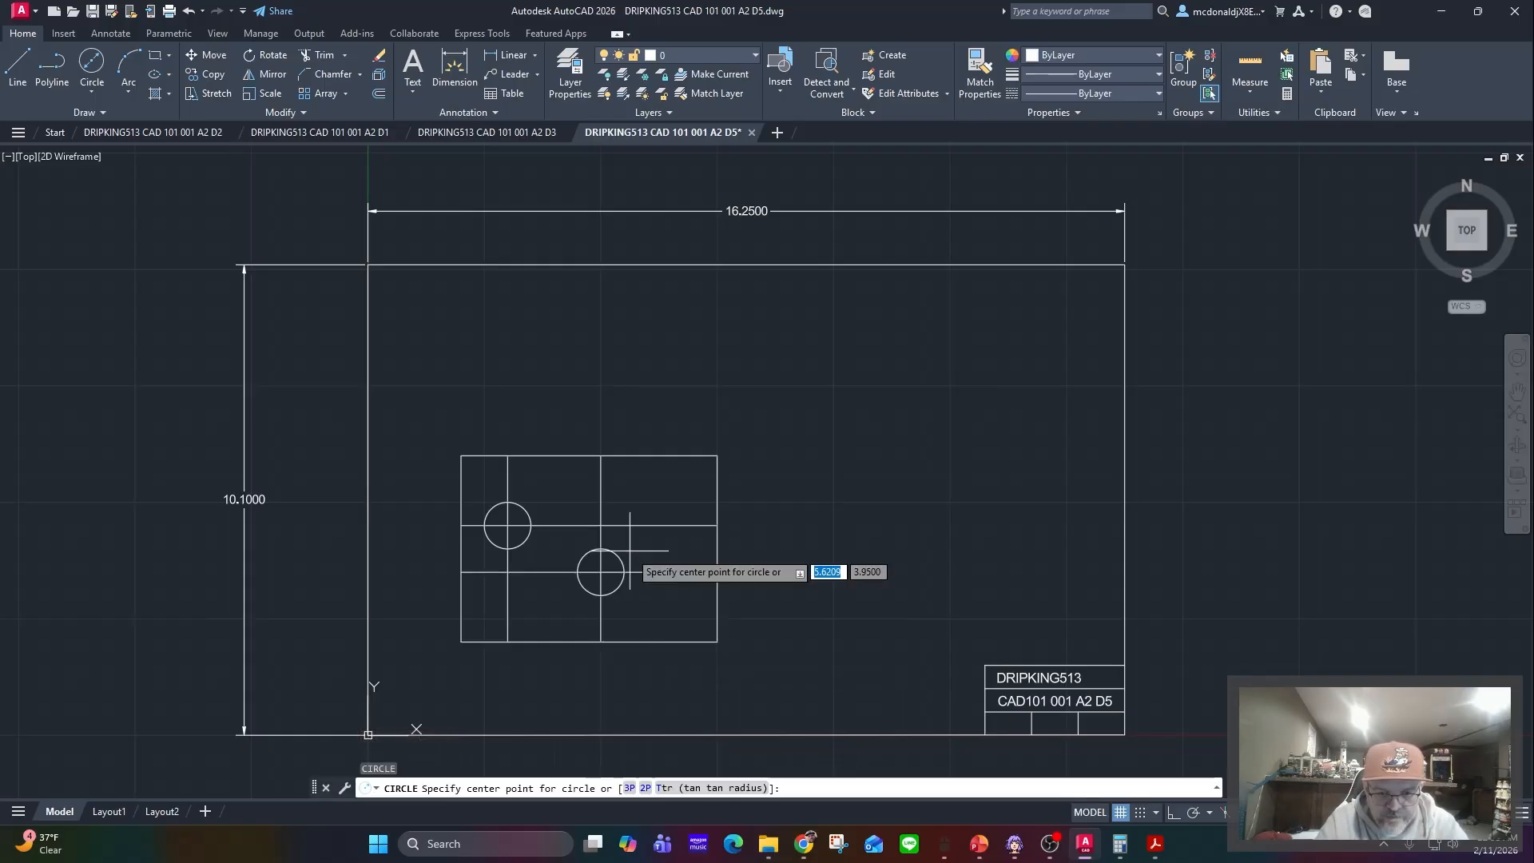
click(601, 571)
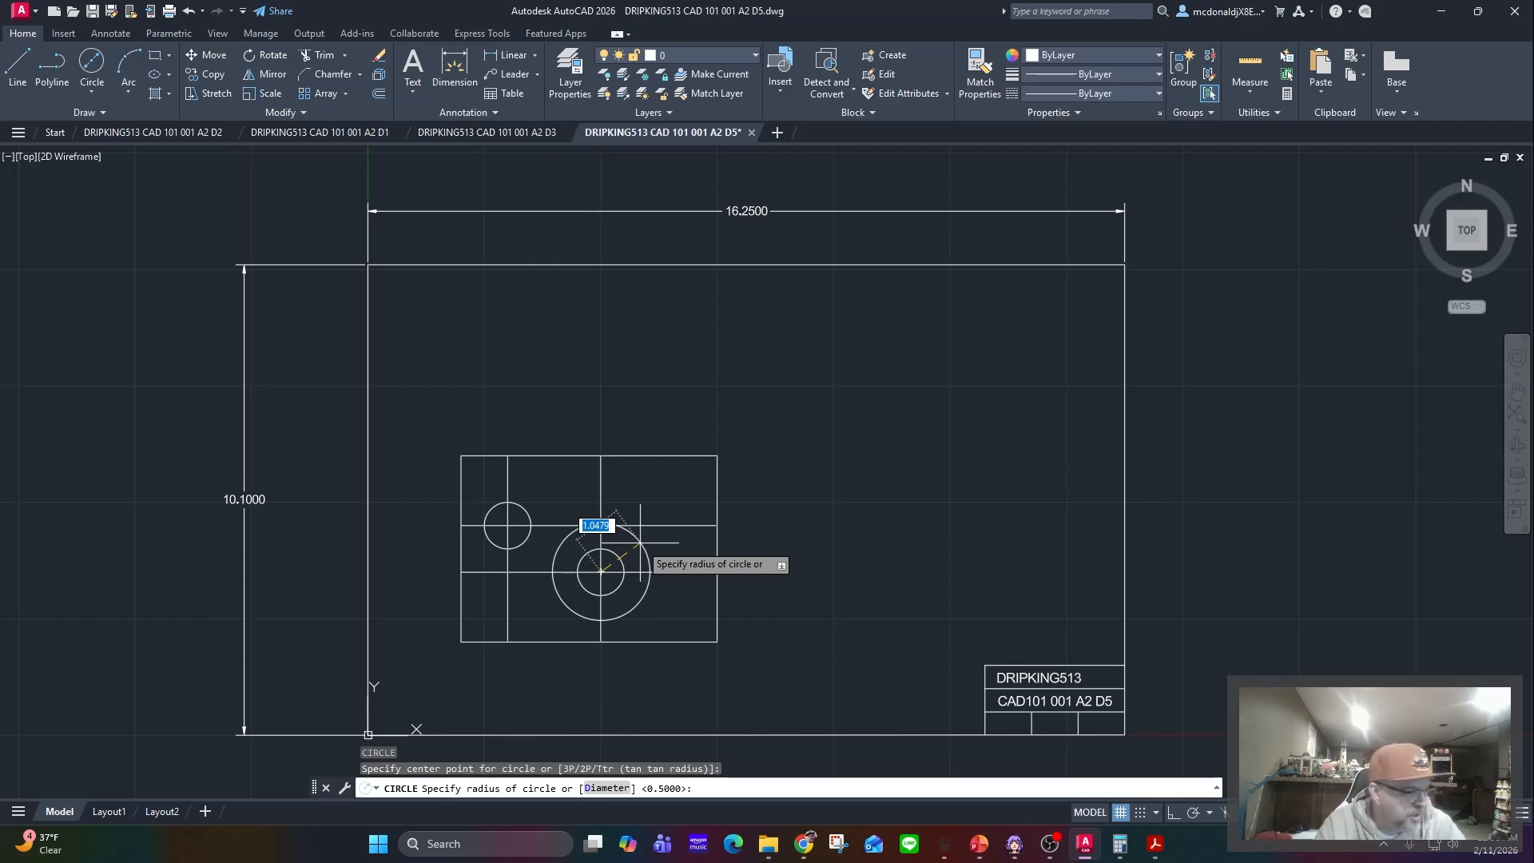
text(D)
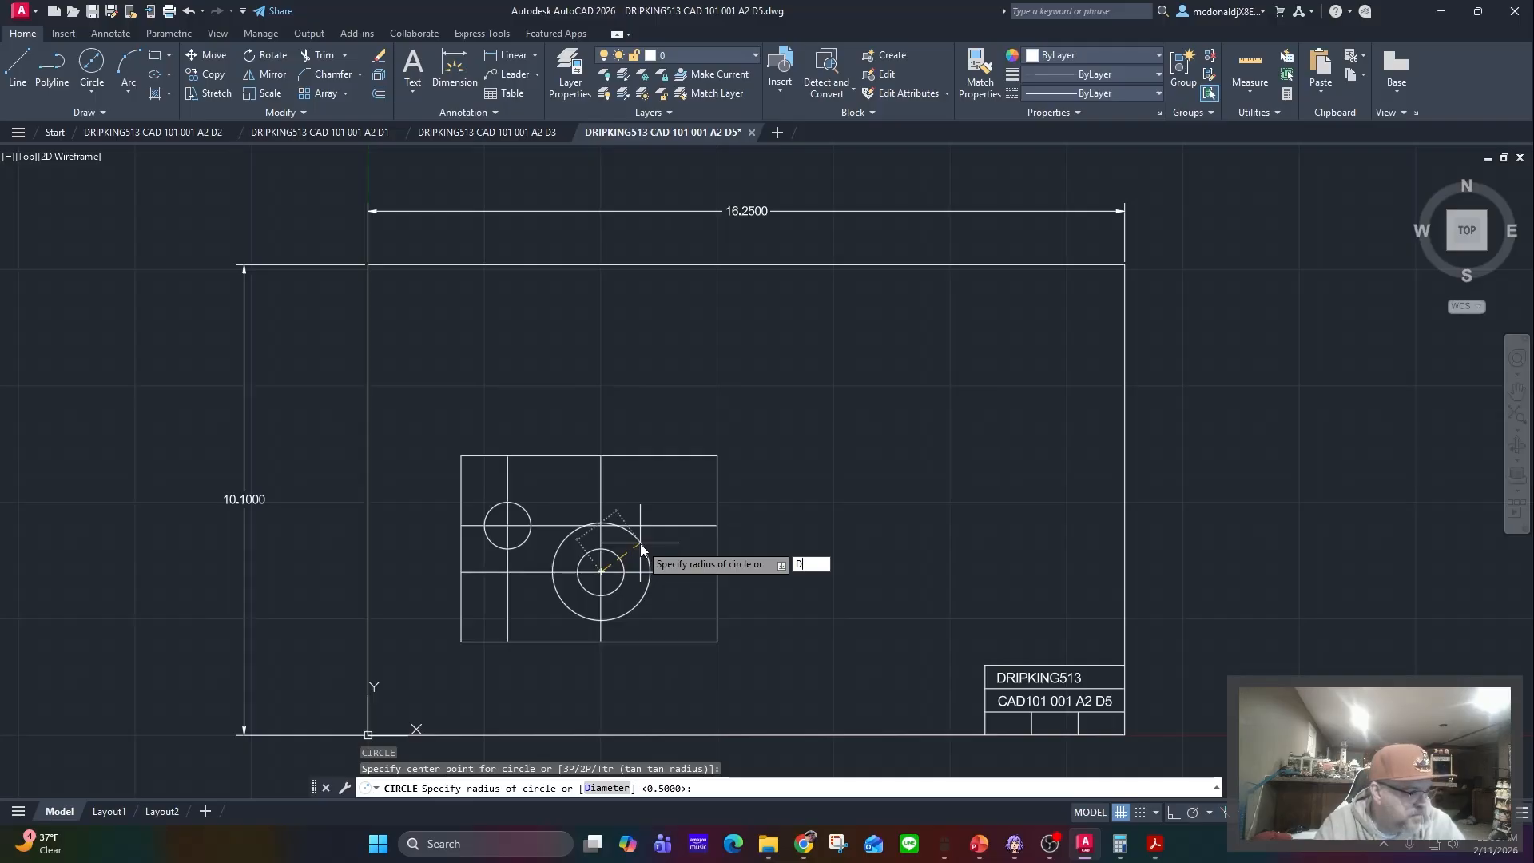
text(2)
key(Return)
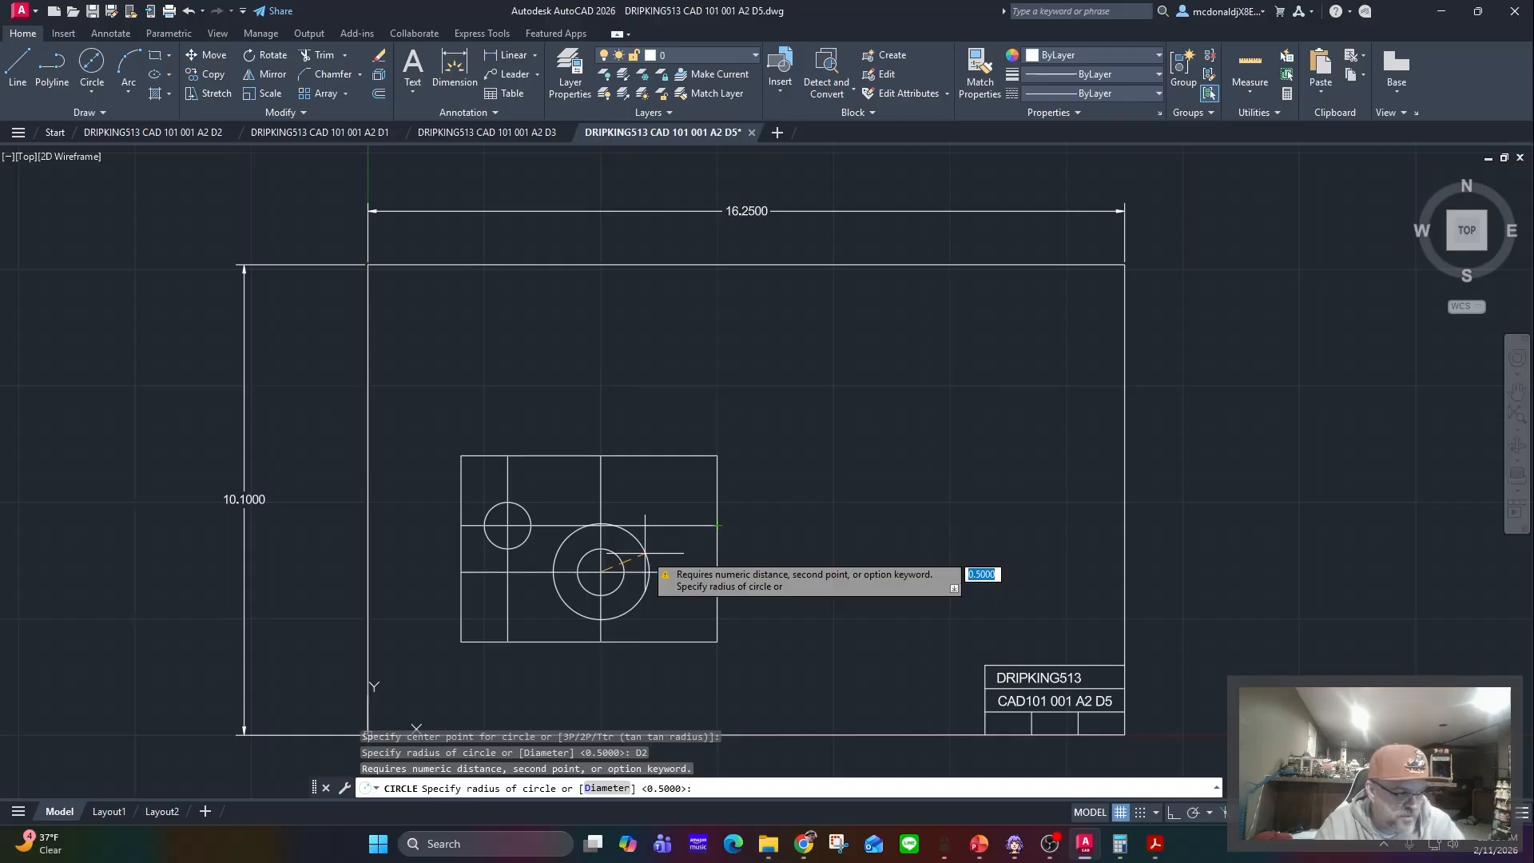
text(1)
key(Return)
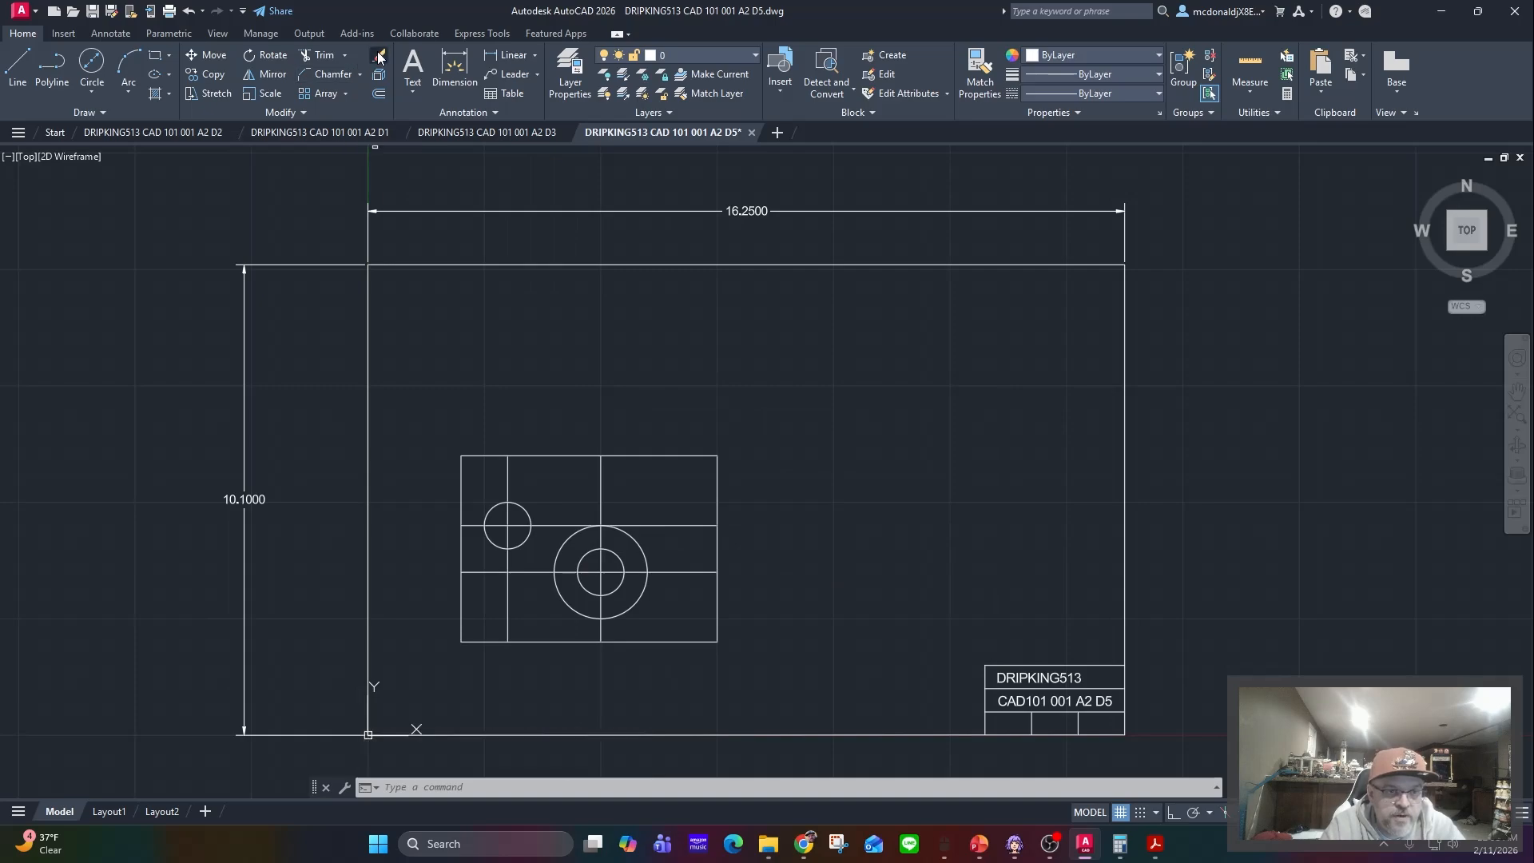
- Erase the two vertical and two horizontal construction lines crossing the plate, keeping the outline and circles
click(379, 55)
click(603, 489)
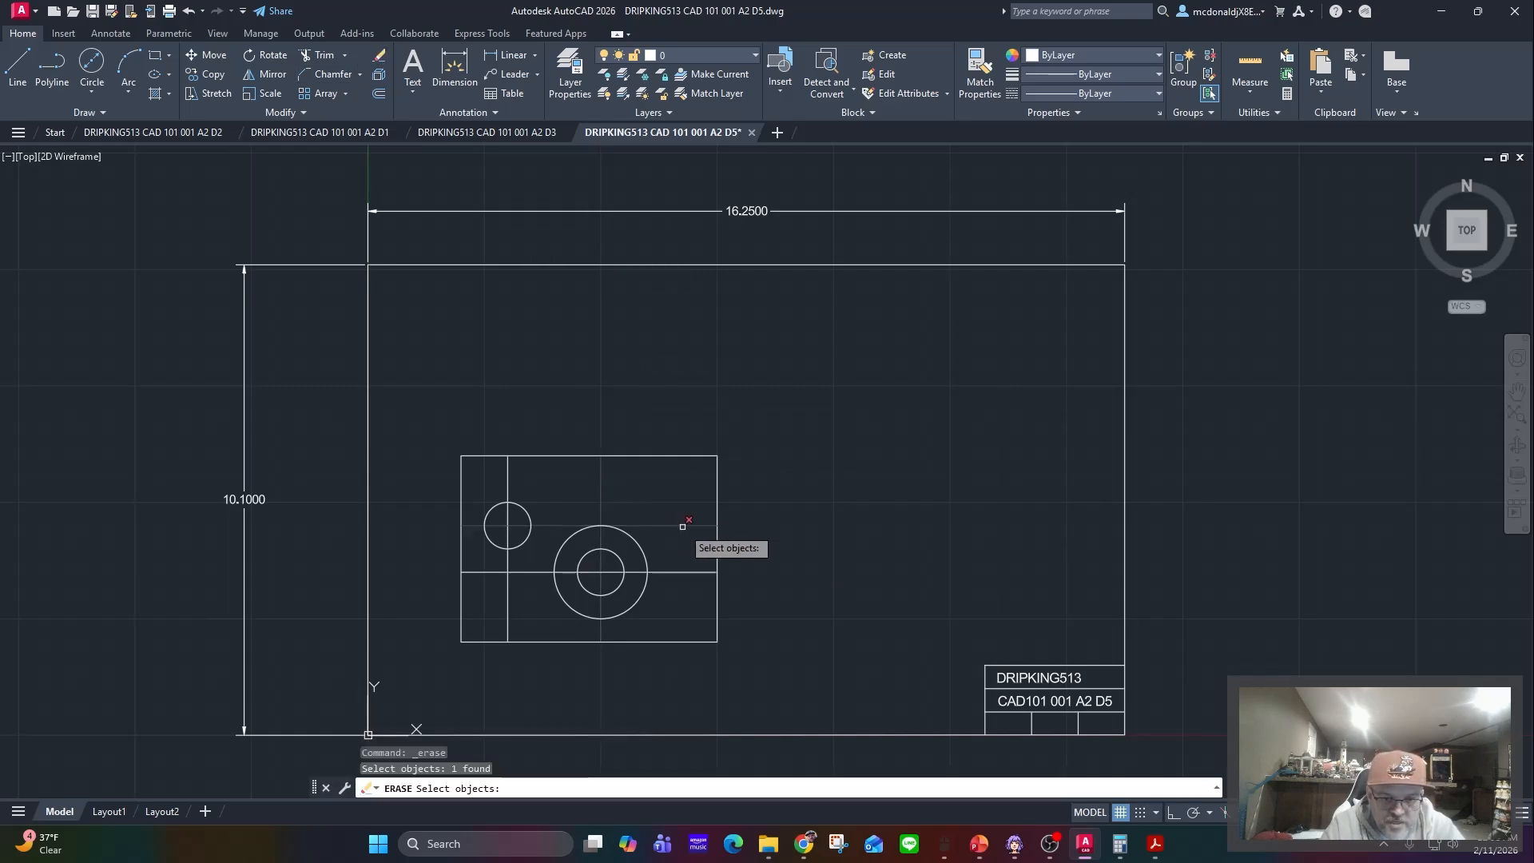
click(677, 525)
click(684, 572)
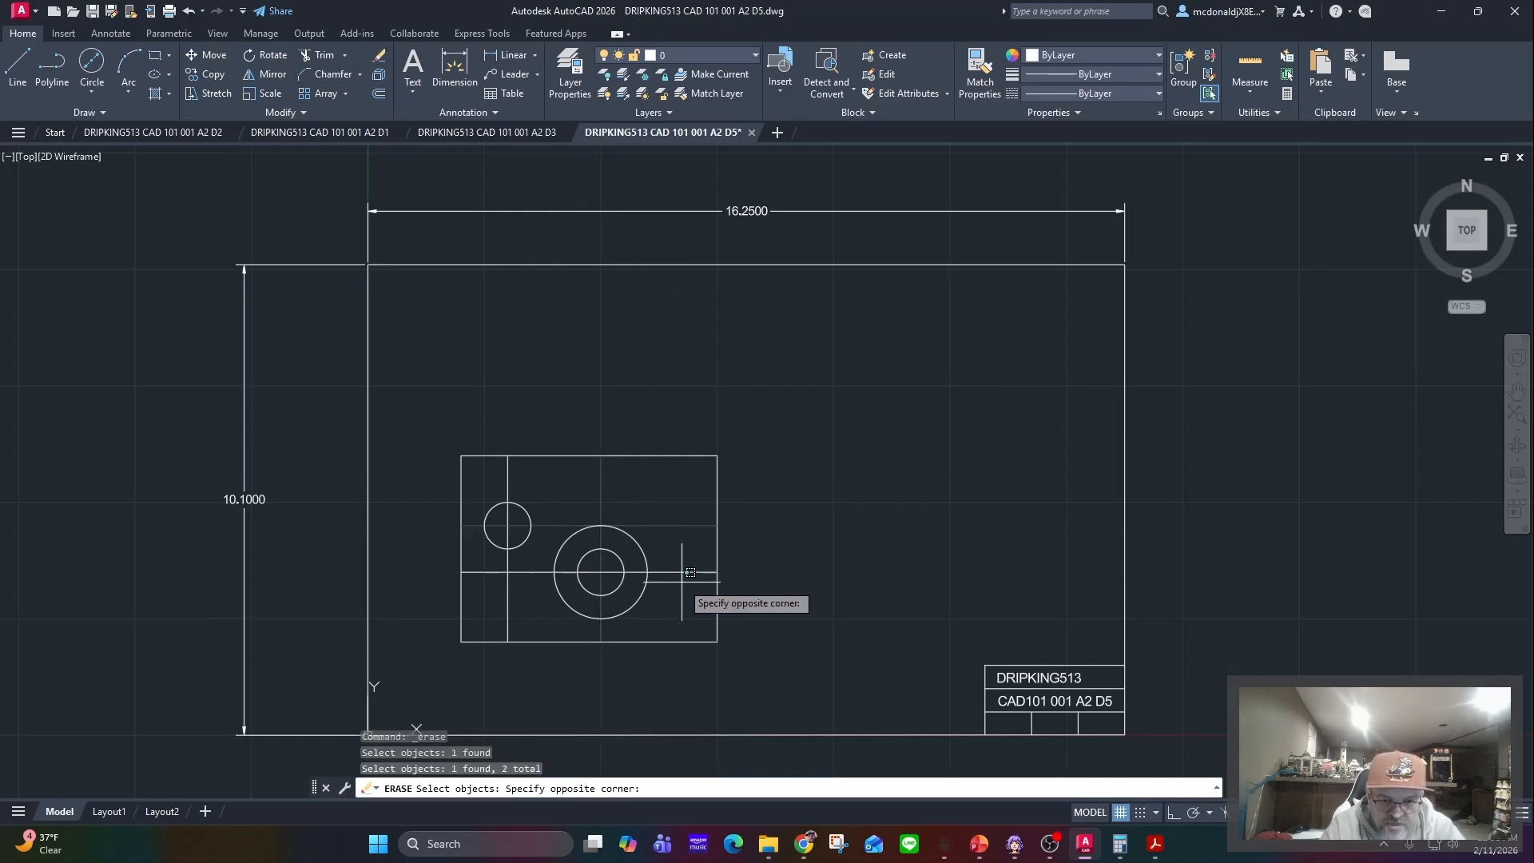
click(675, 567)
drag(675, 581, 675, 552)
click(522, 608)
click(522, 608)
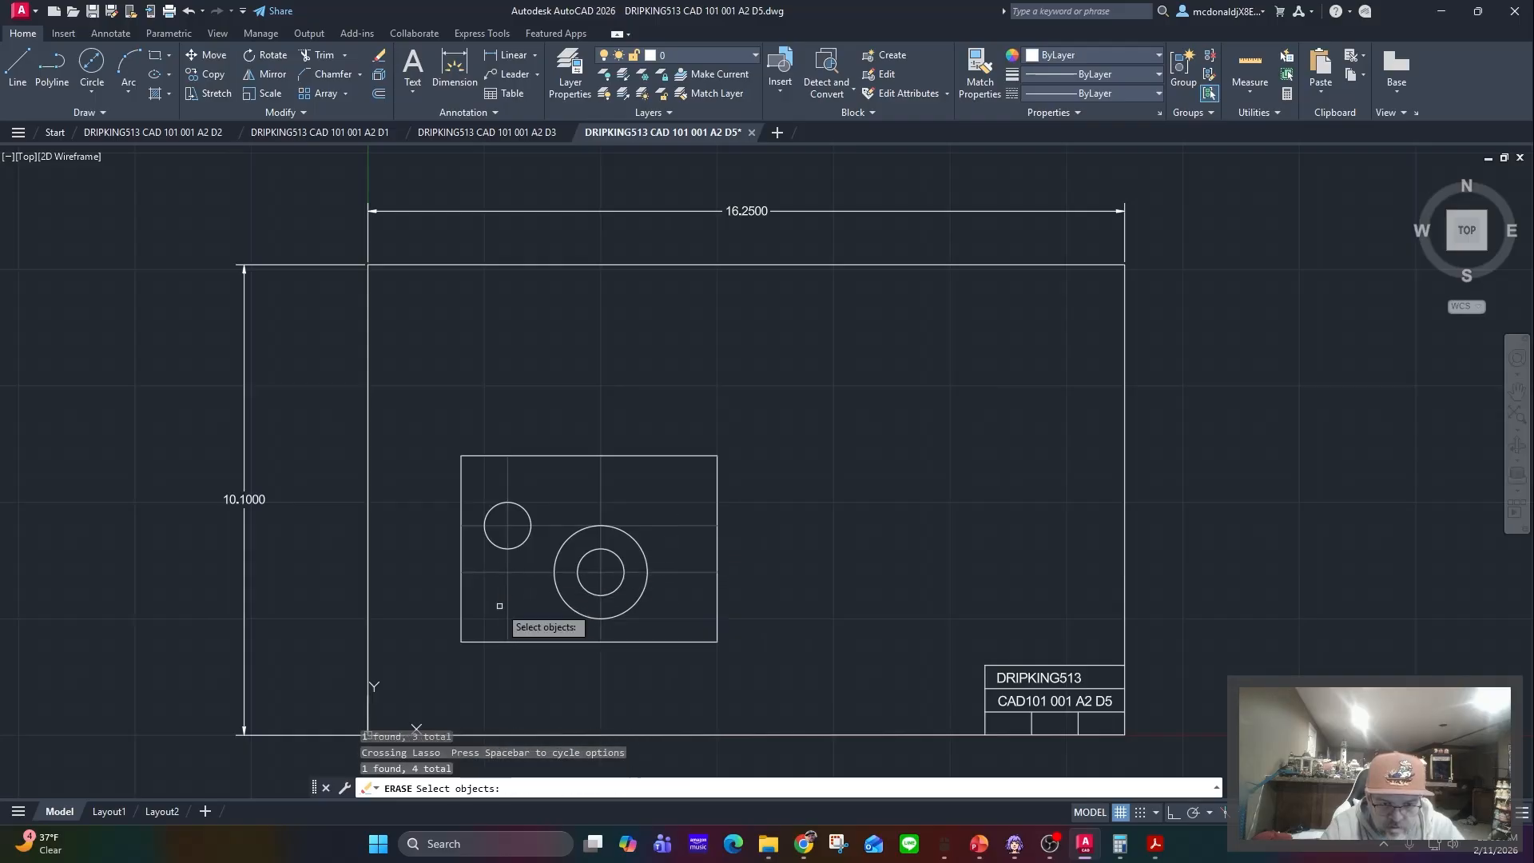
key(Return)
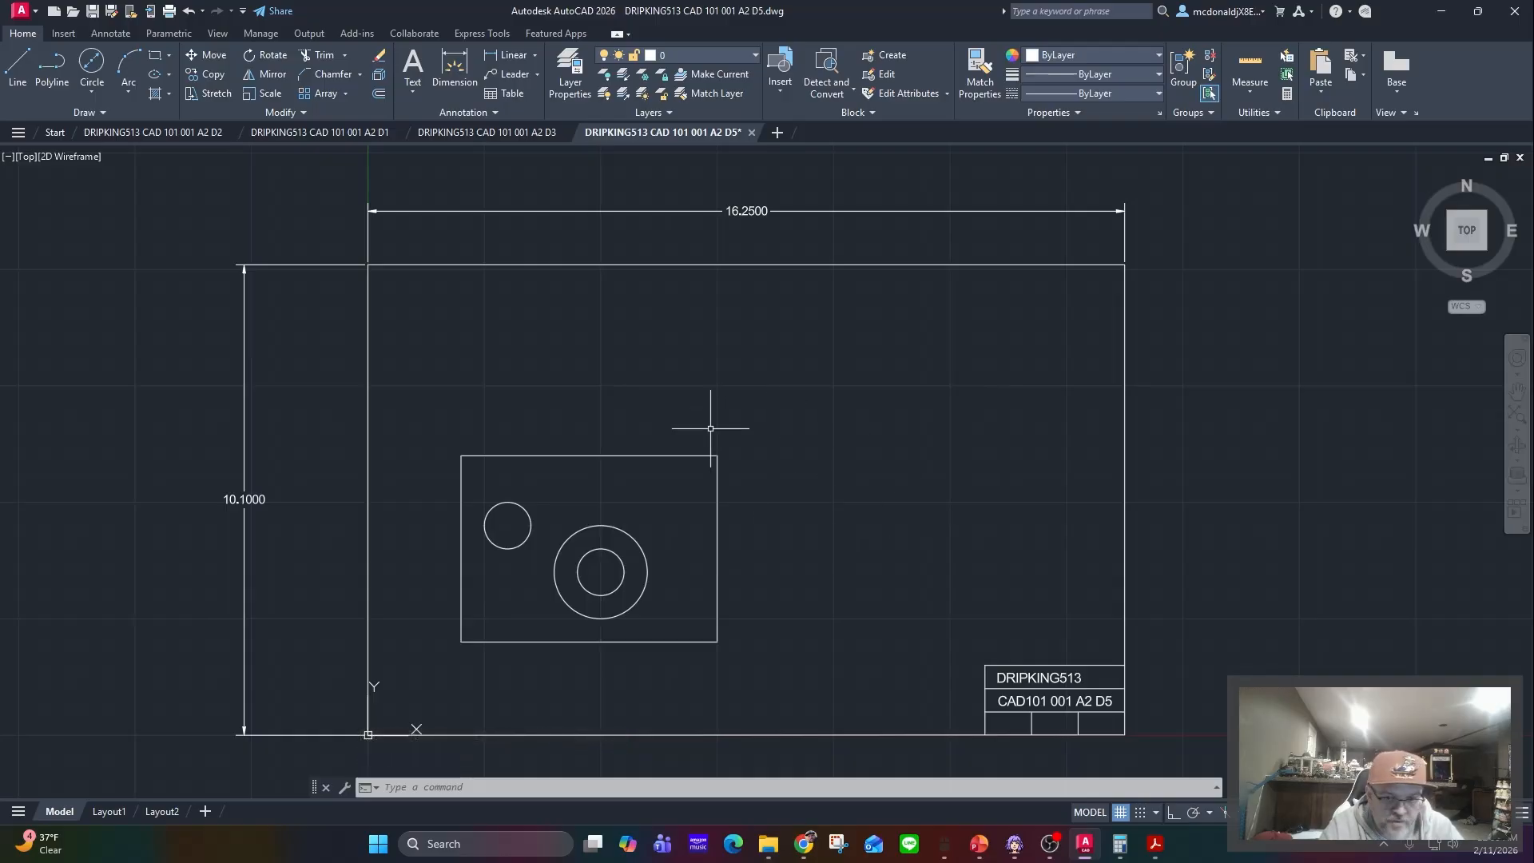
- Chamfer the plate's upper-right corner with distances of 1.25 along the top edge and 2 along the right edge
click(317, 75)
text(D)
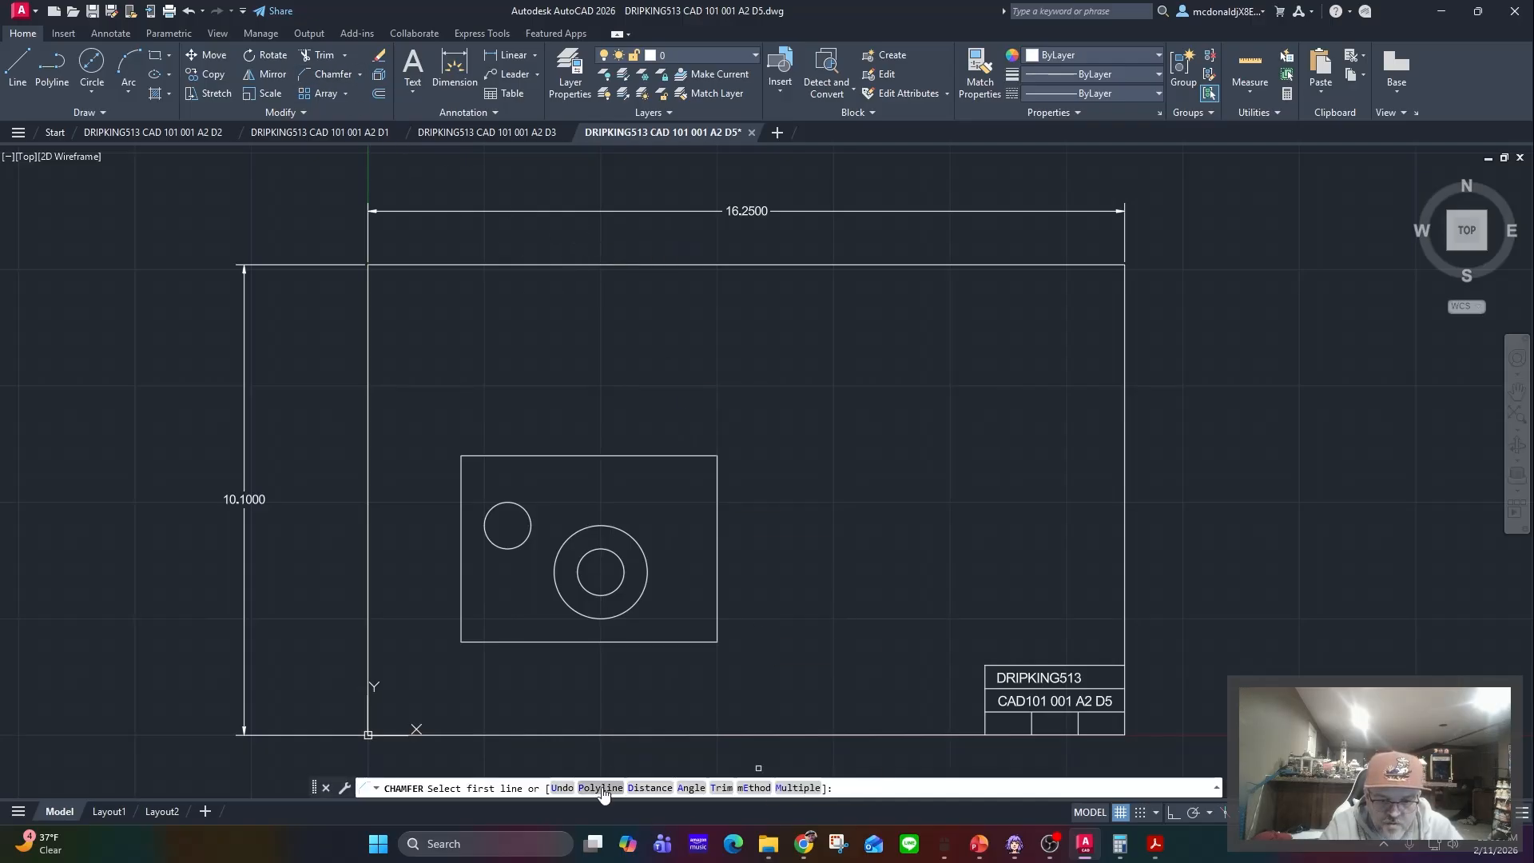
key(Return)
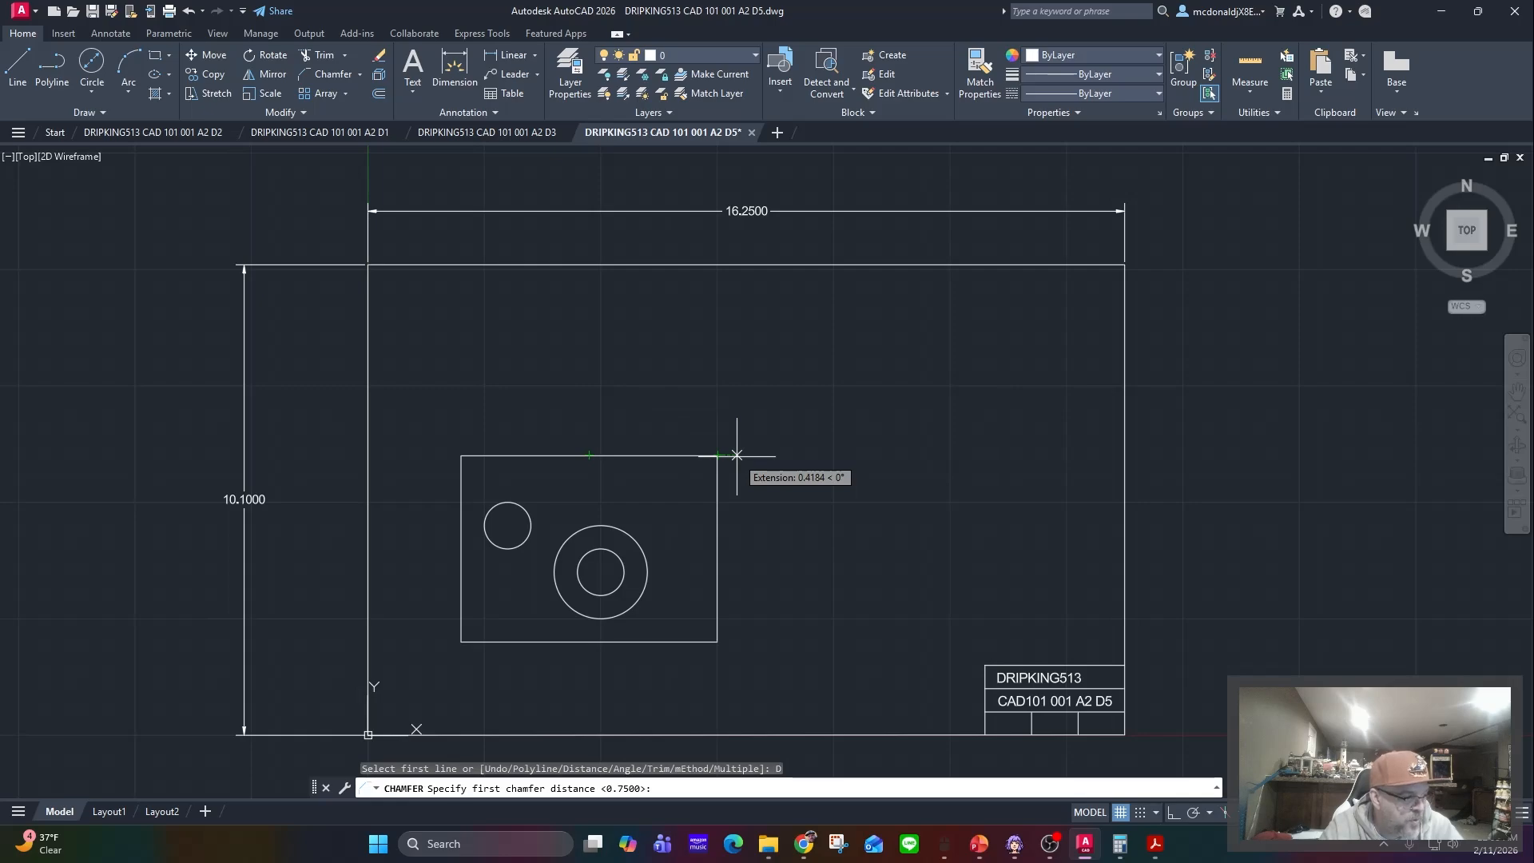
text(1.25)
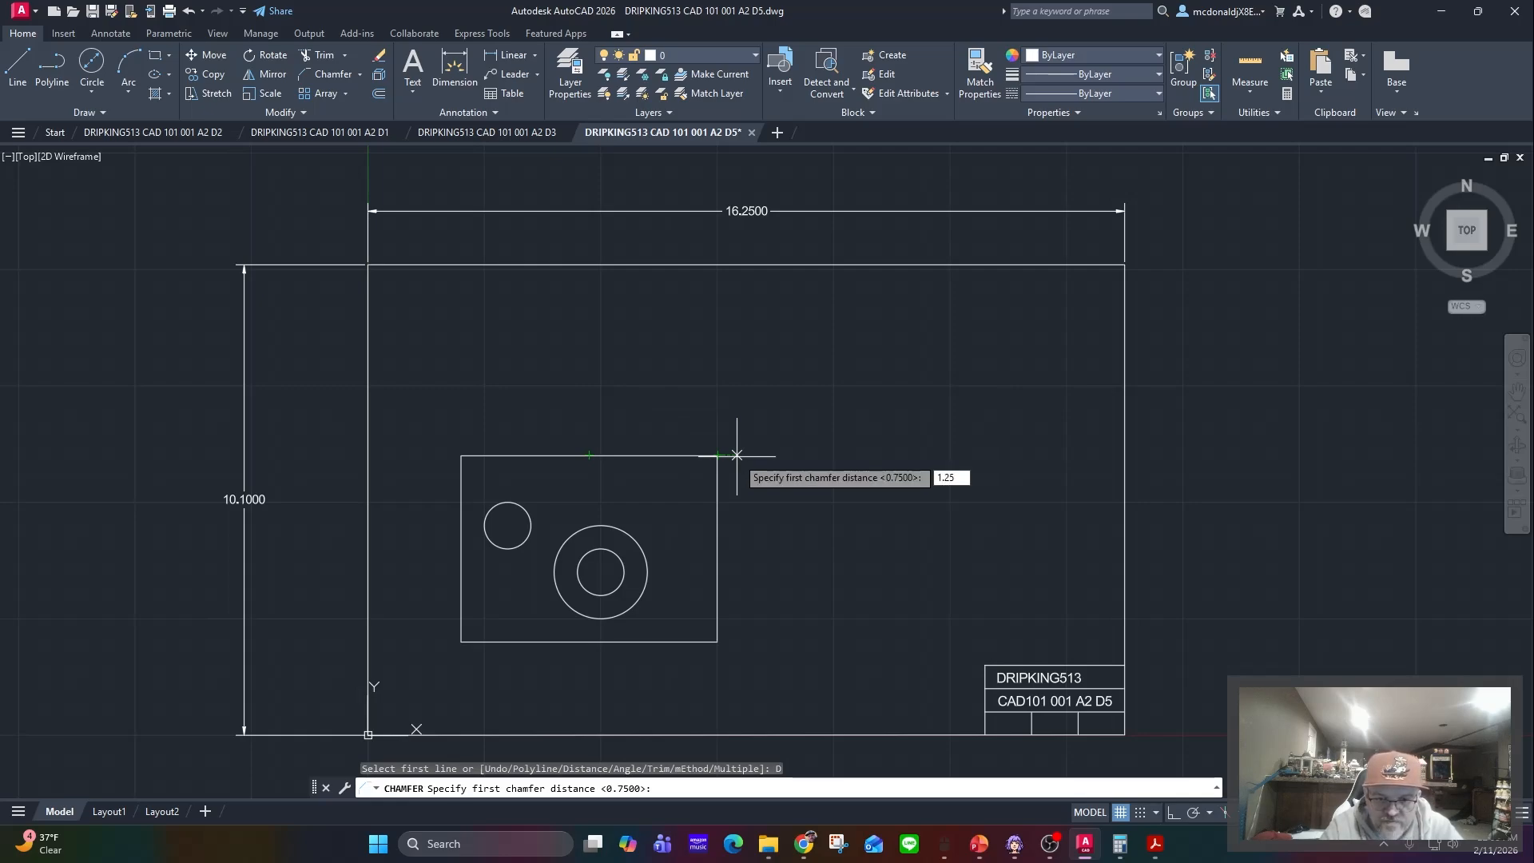
key(Return)
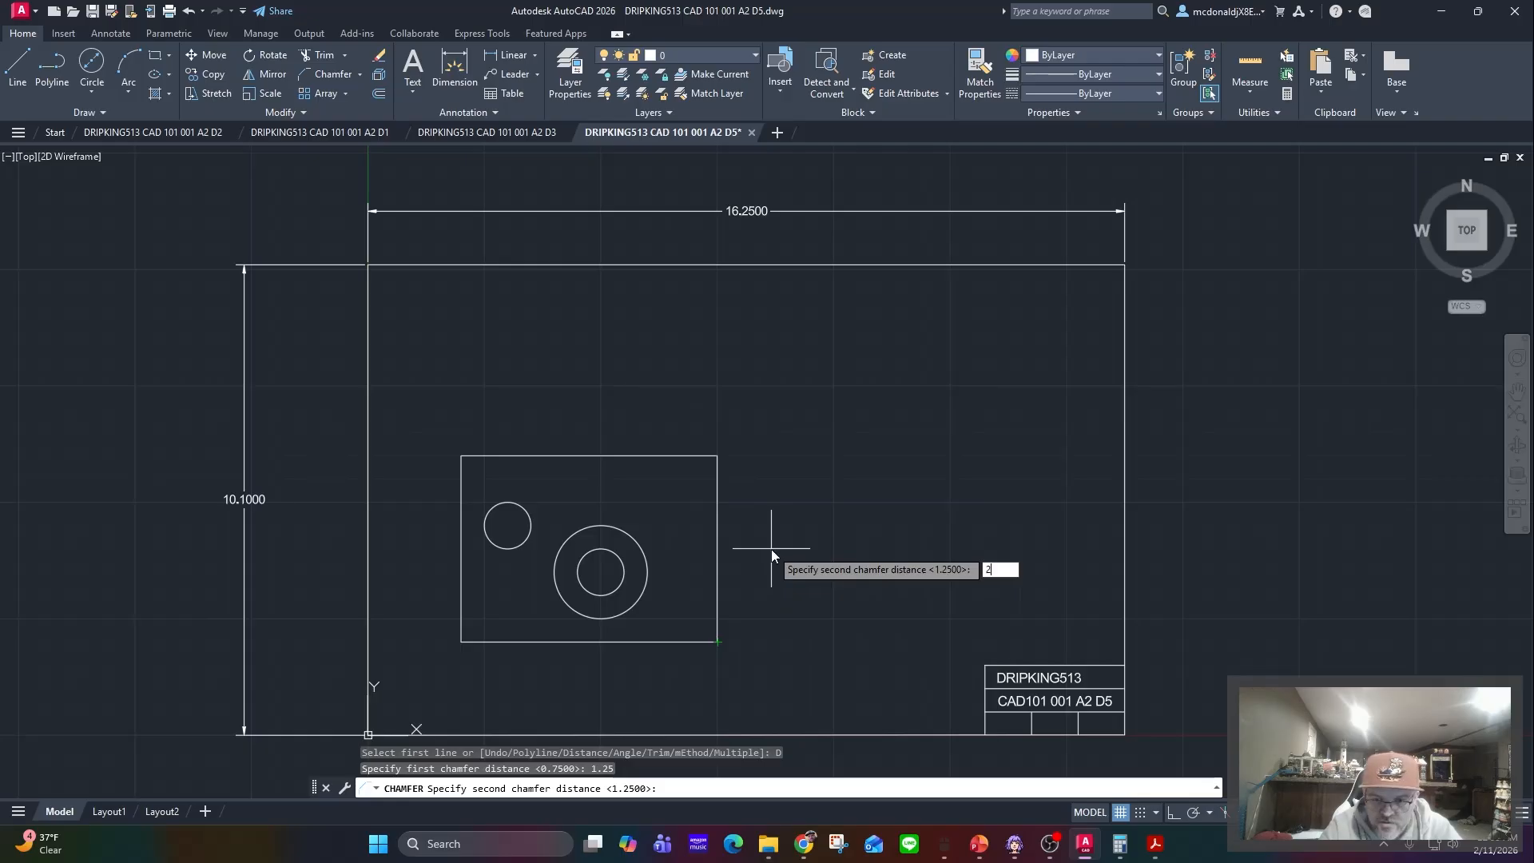
key(Return)
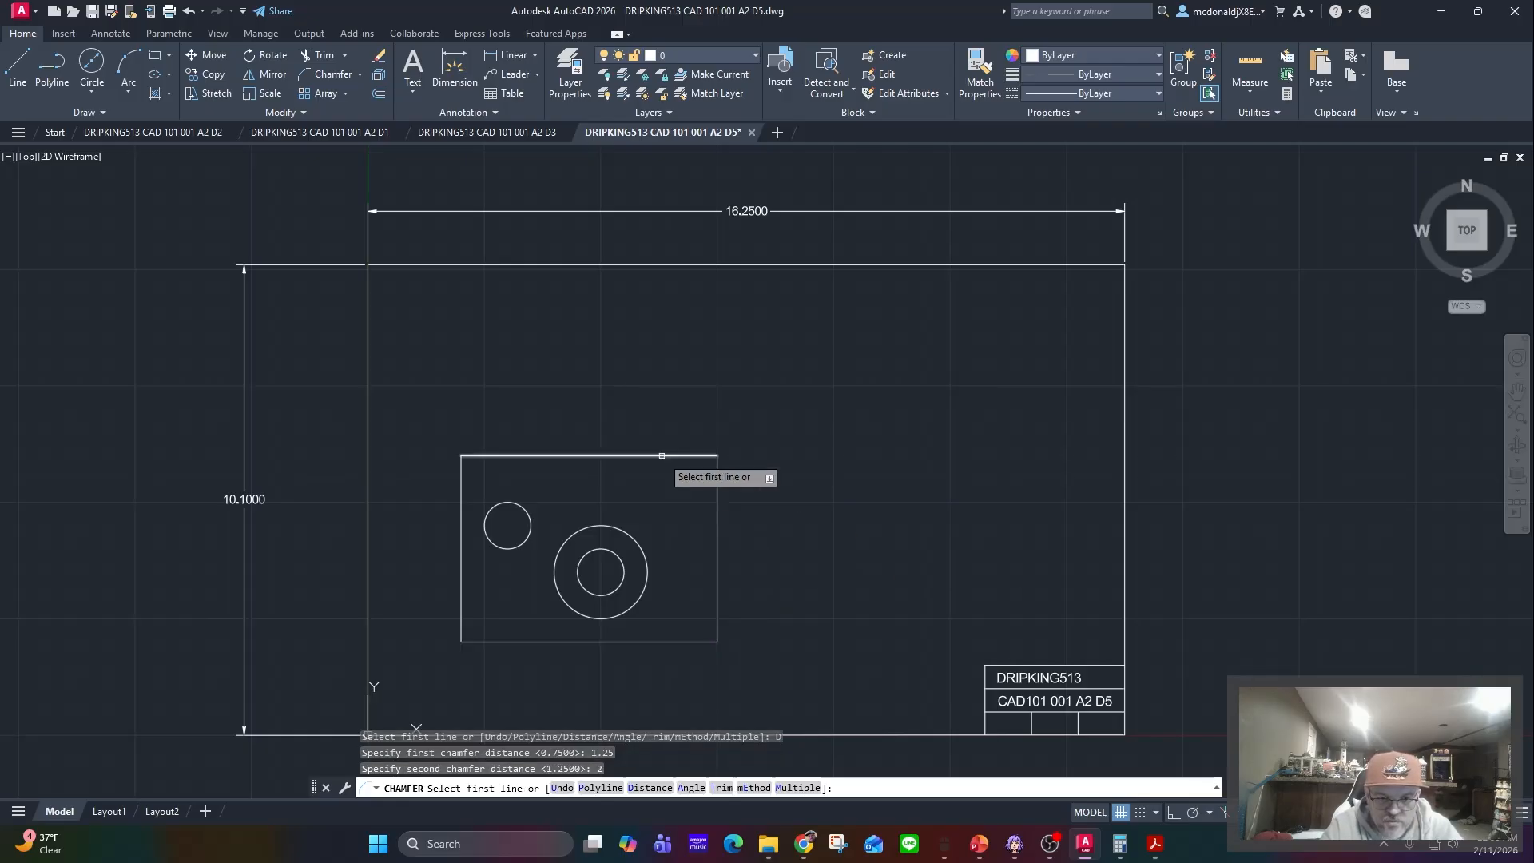
click(661, 455)
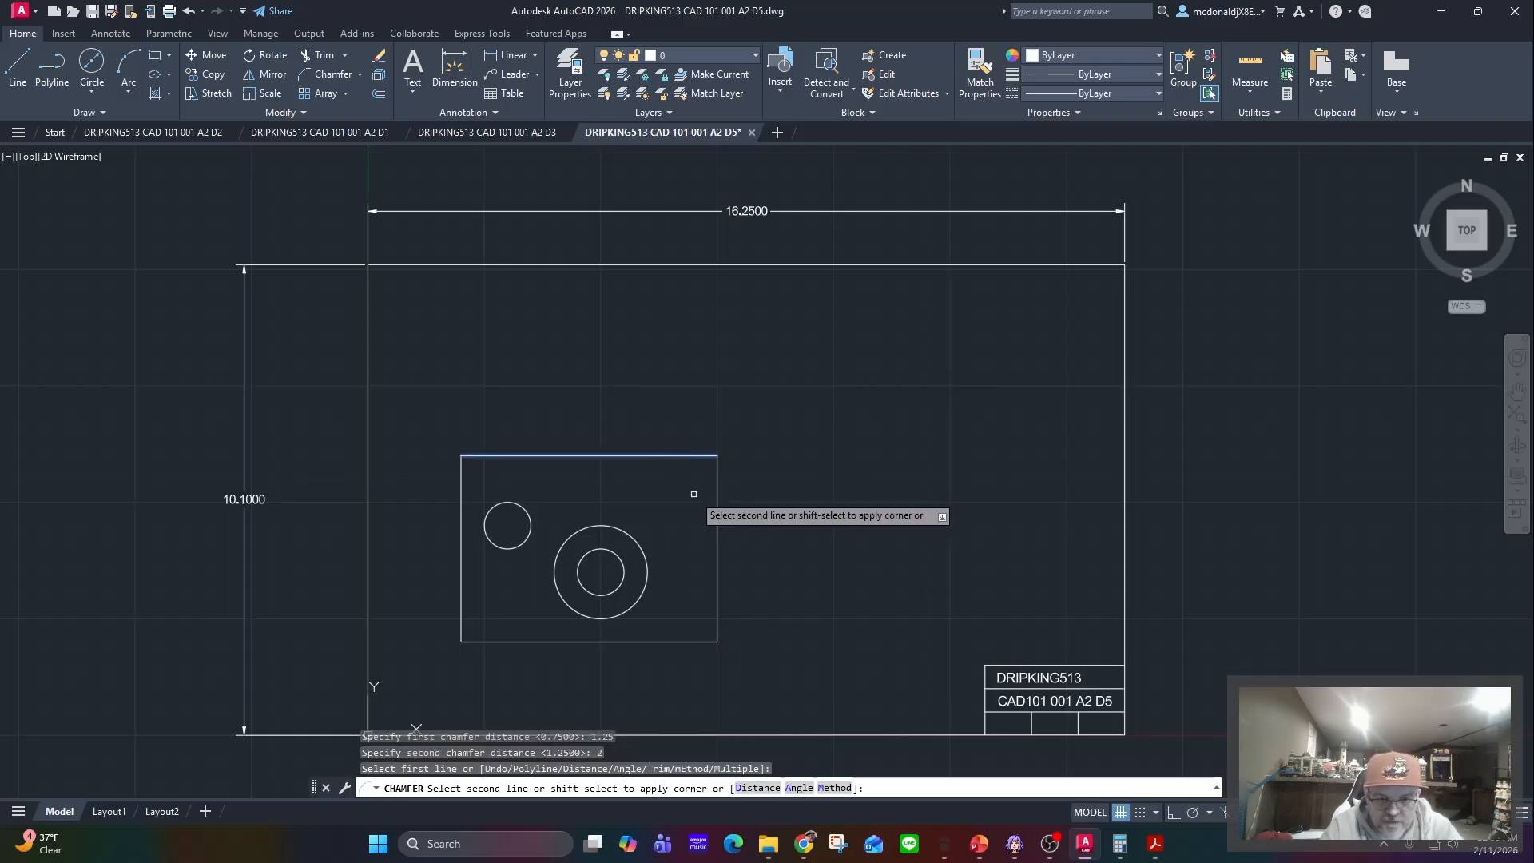
click(719, 506)
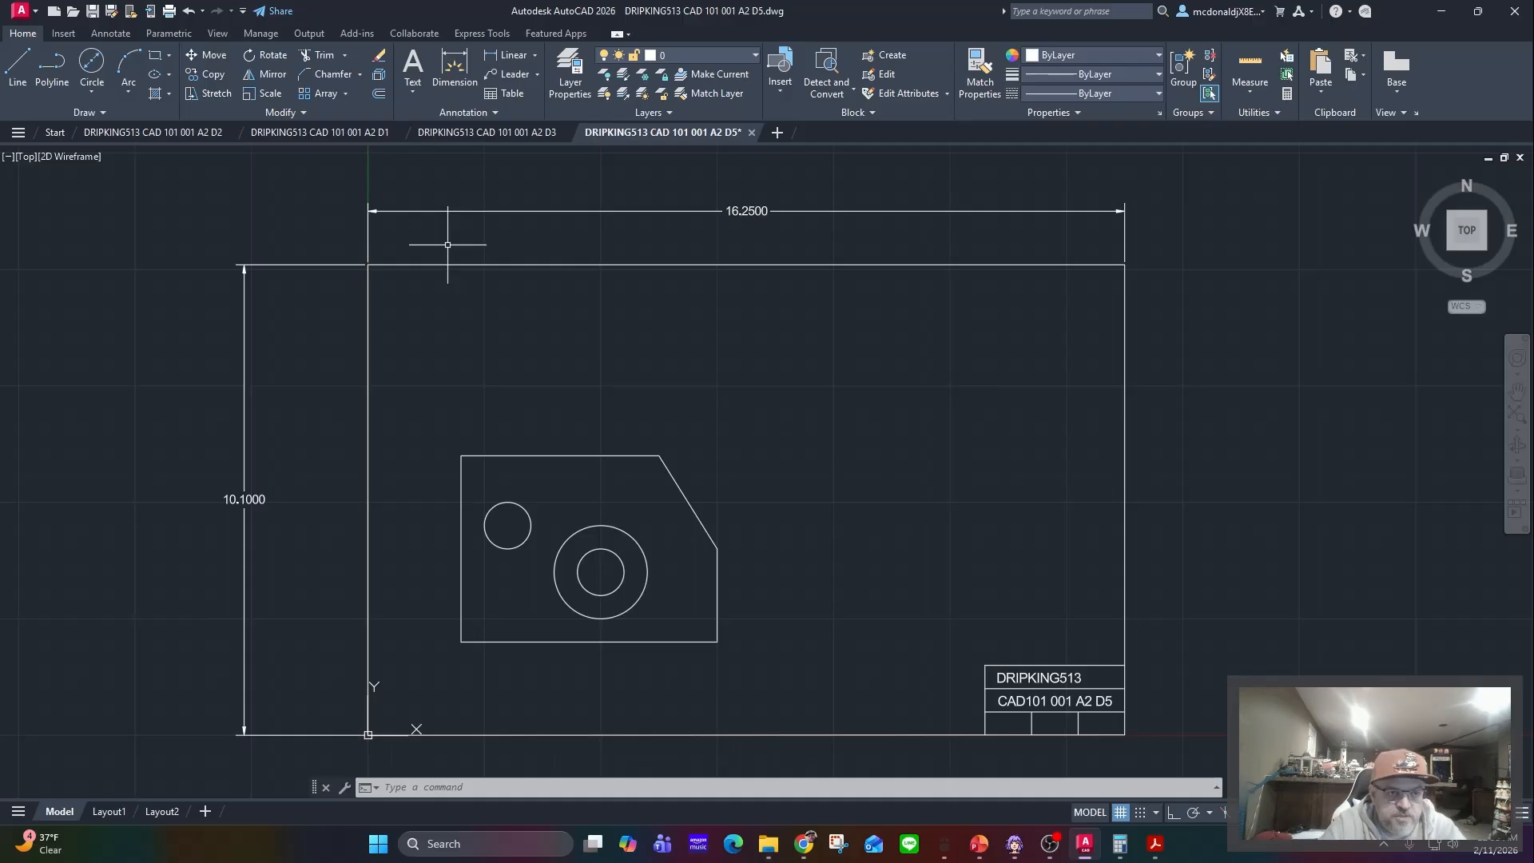
- Extend the plate's left and right edges upward to the top line of the sheet border
click(345, 57)
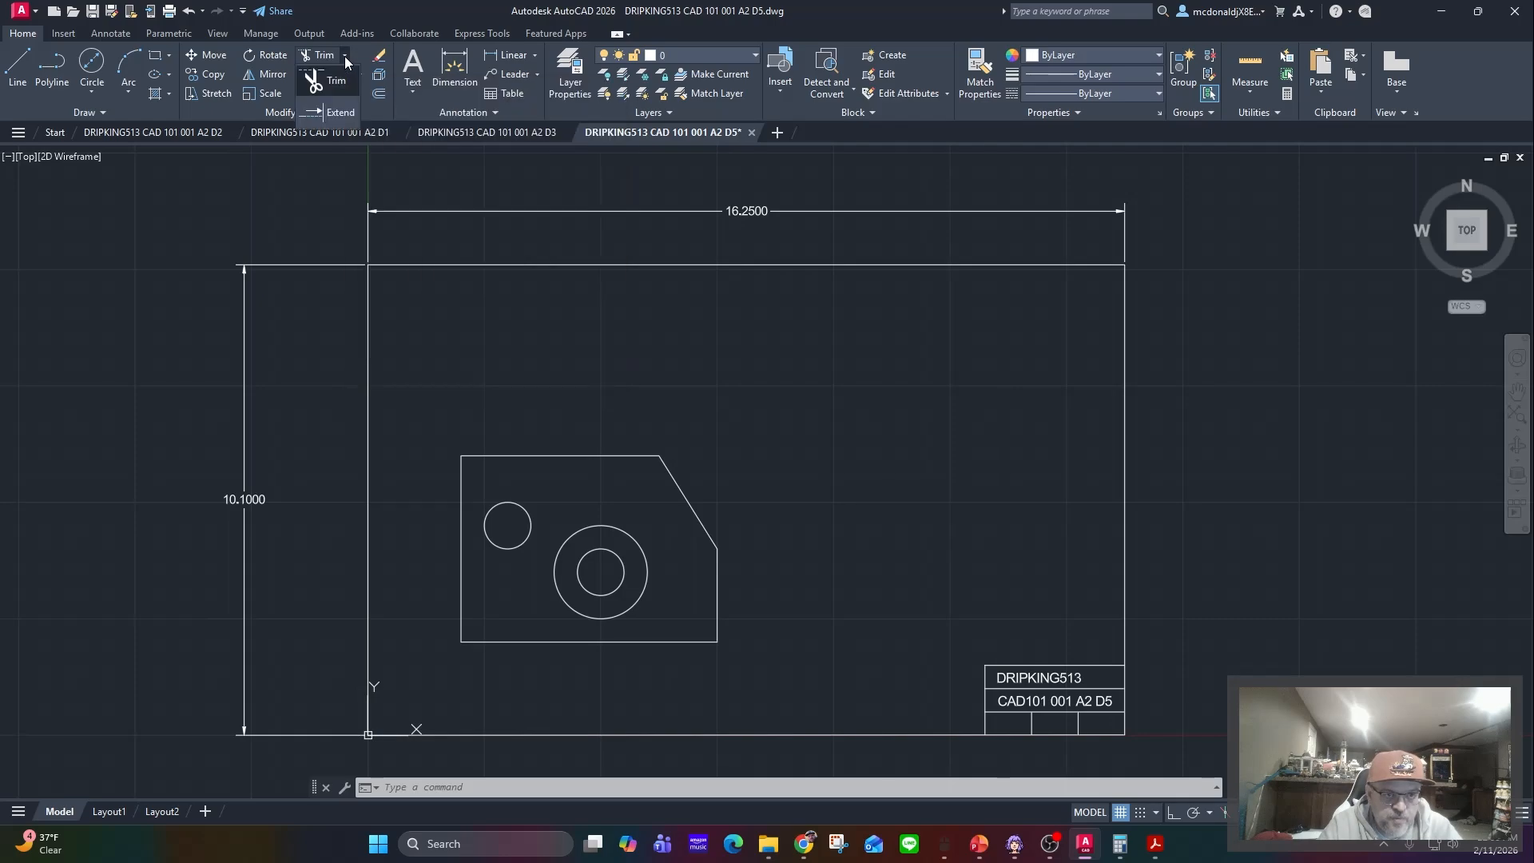
click(346, 105)
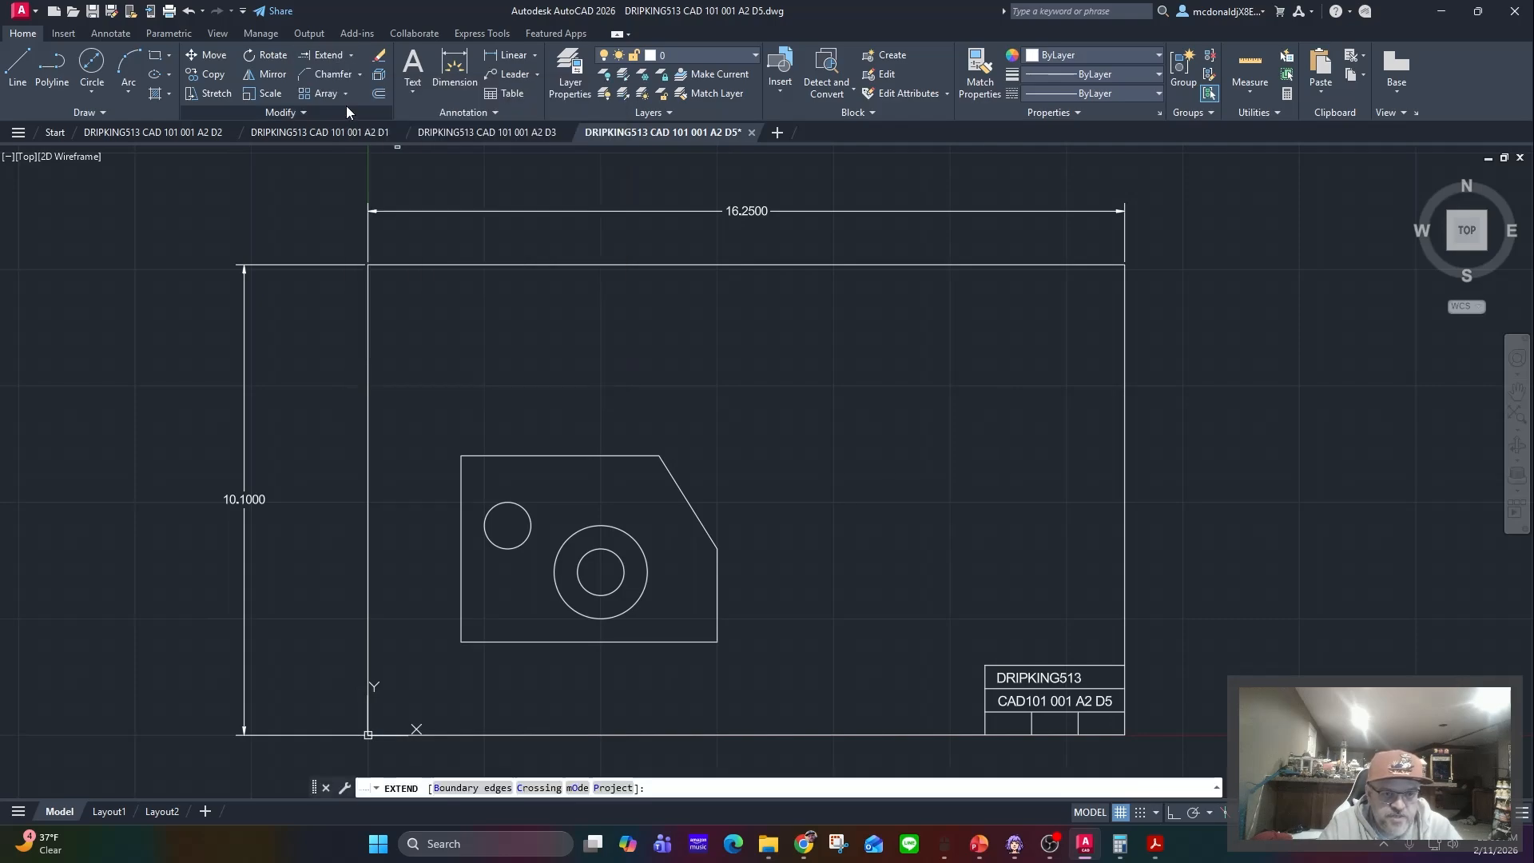
click(461, 476)
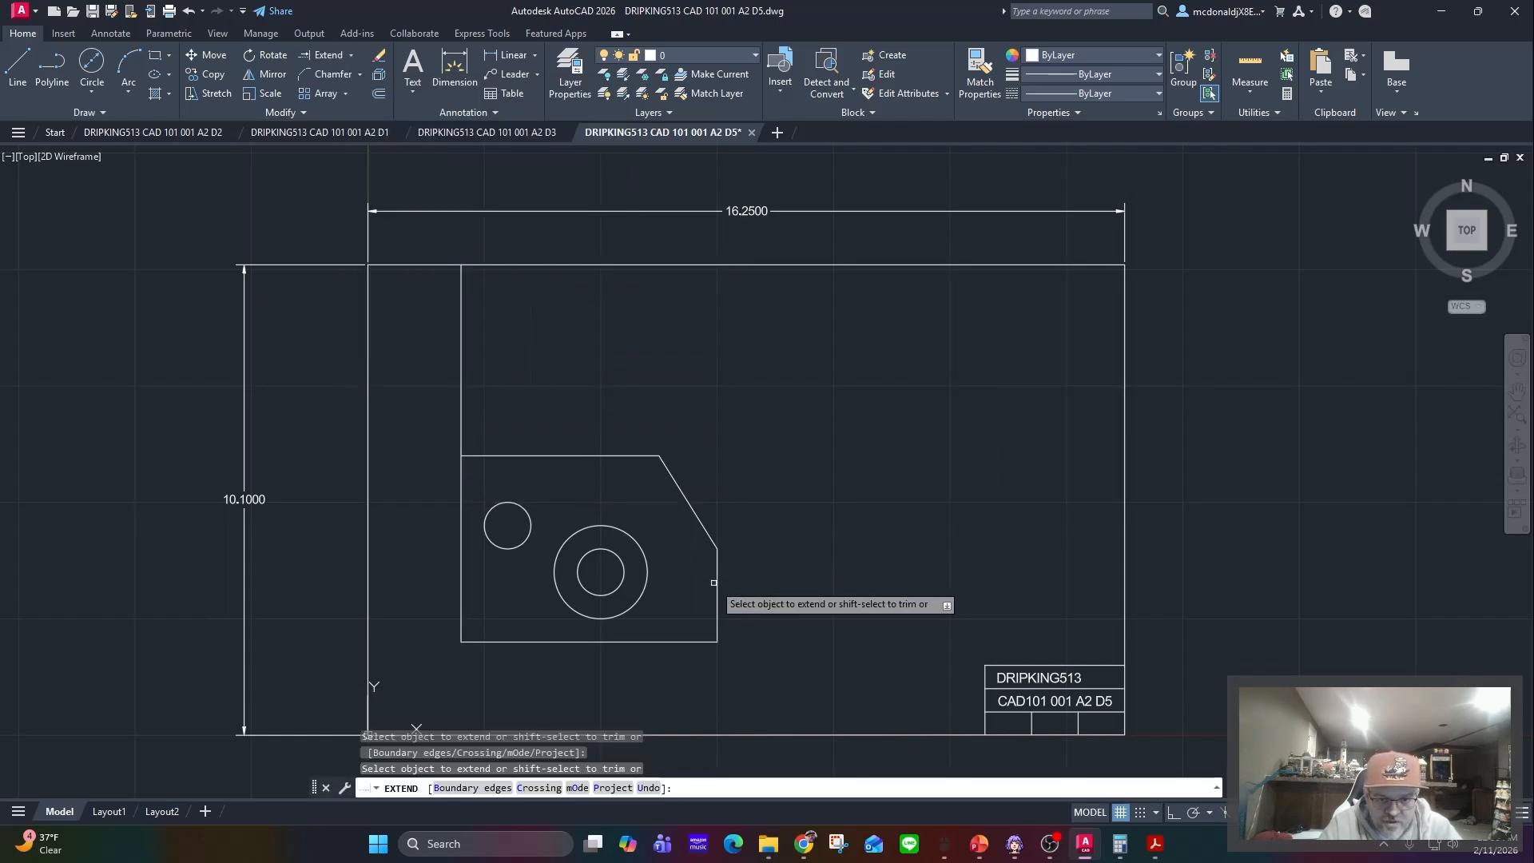
click(718, 583)
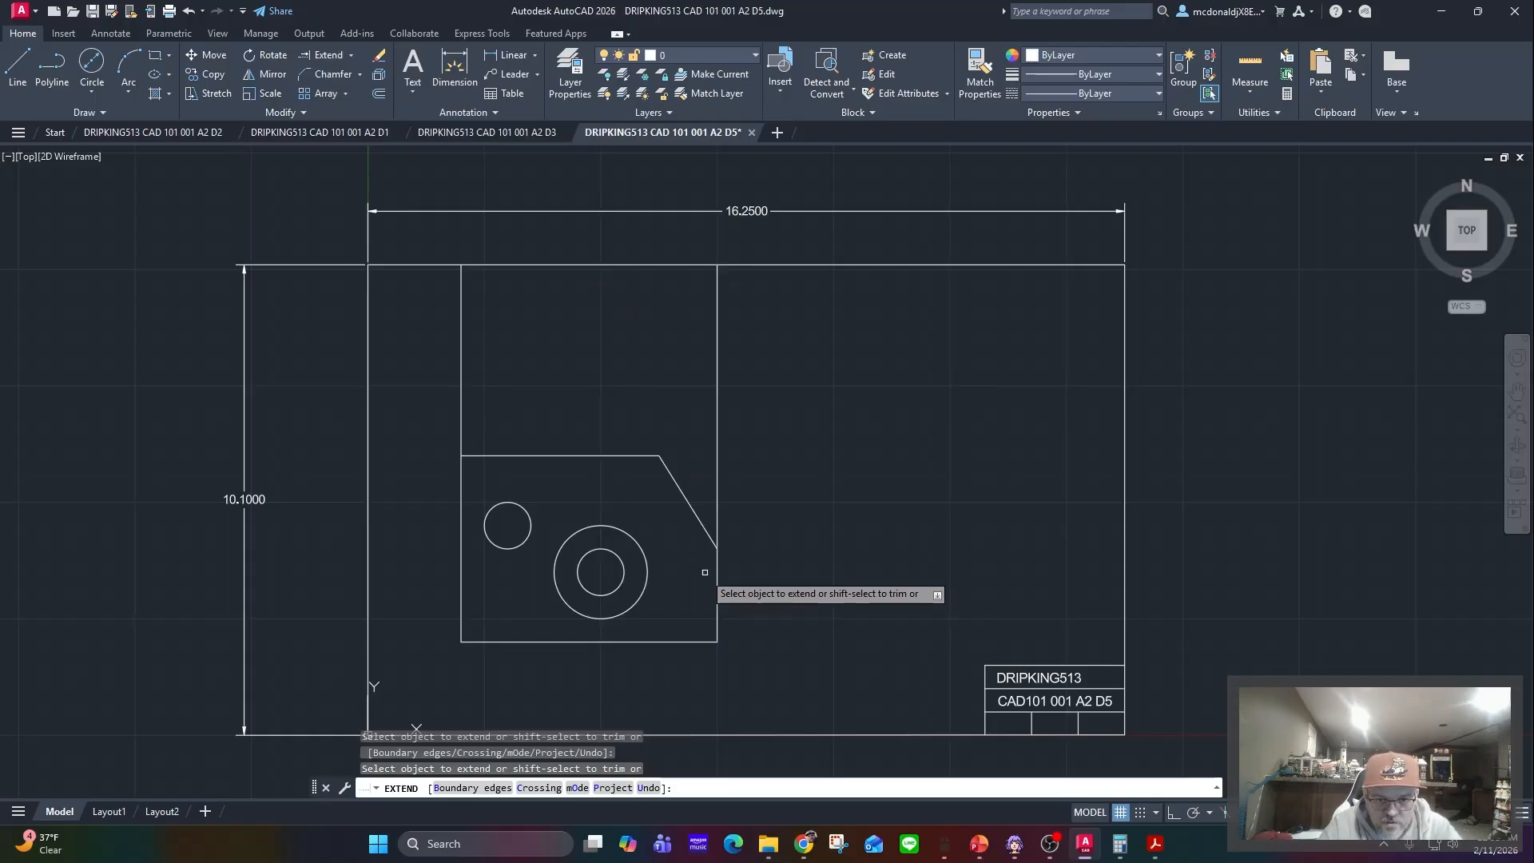
- Offset the plate's top edge 1.5 units upward, and offset the resulting line another 0.5 units upward
click(380, 94)
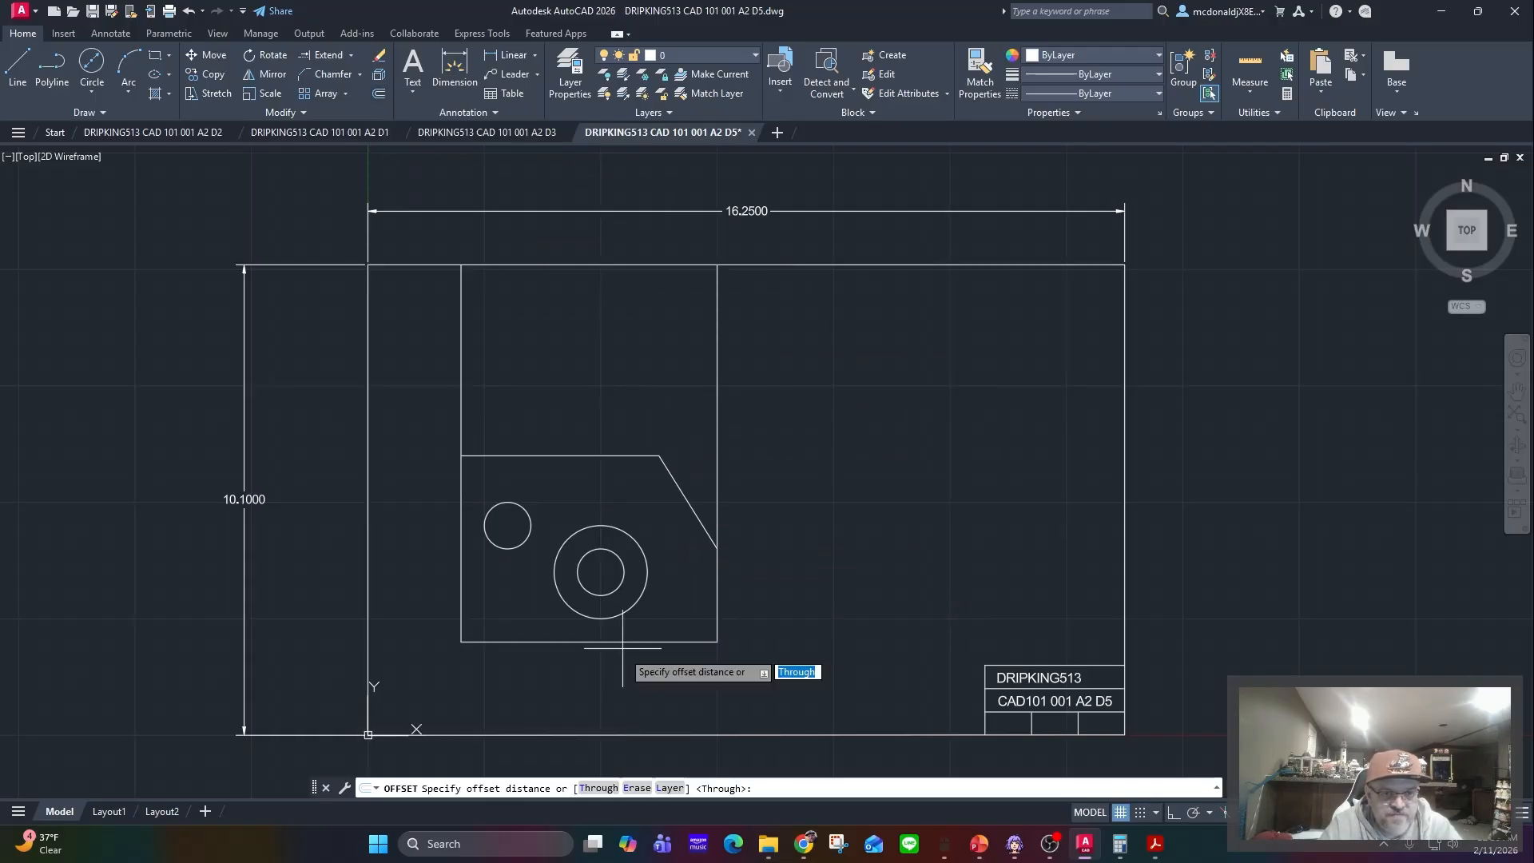
click(598, 789)
click(587, 456)
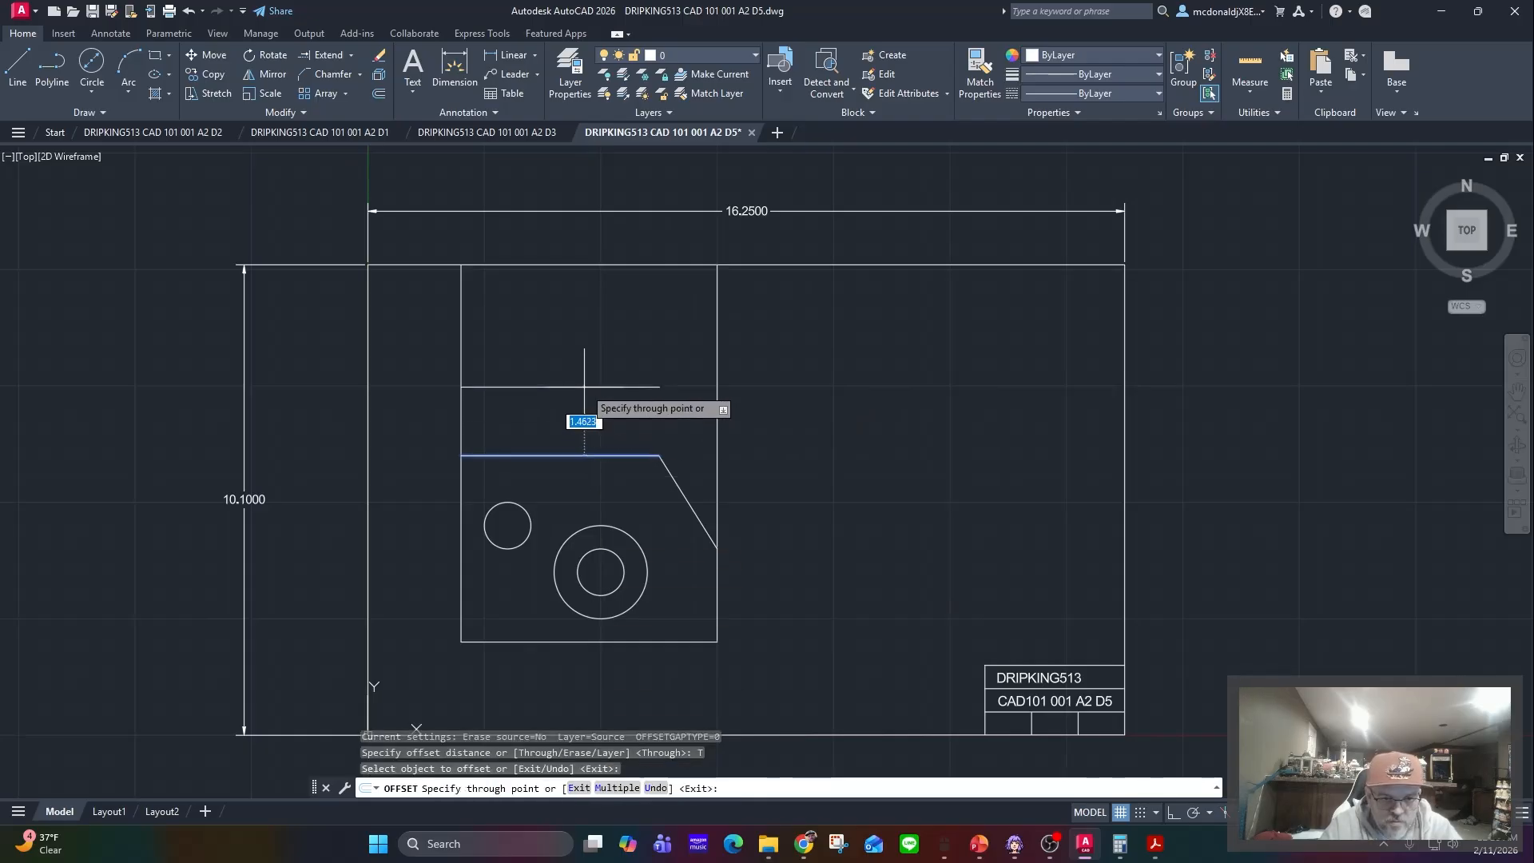
text(1.5)
key(Return)
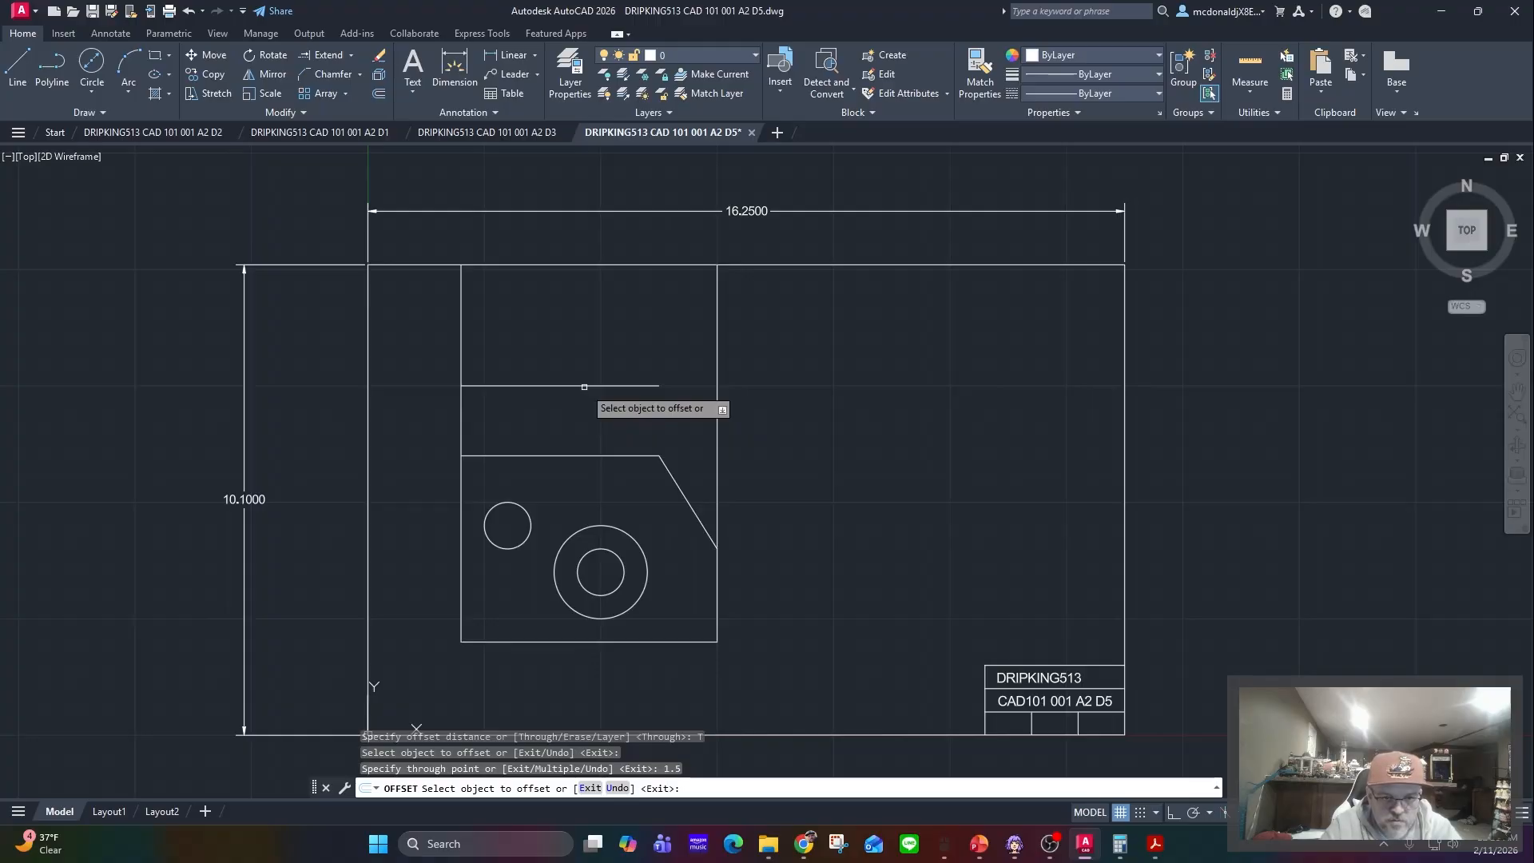
click(584, 386)
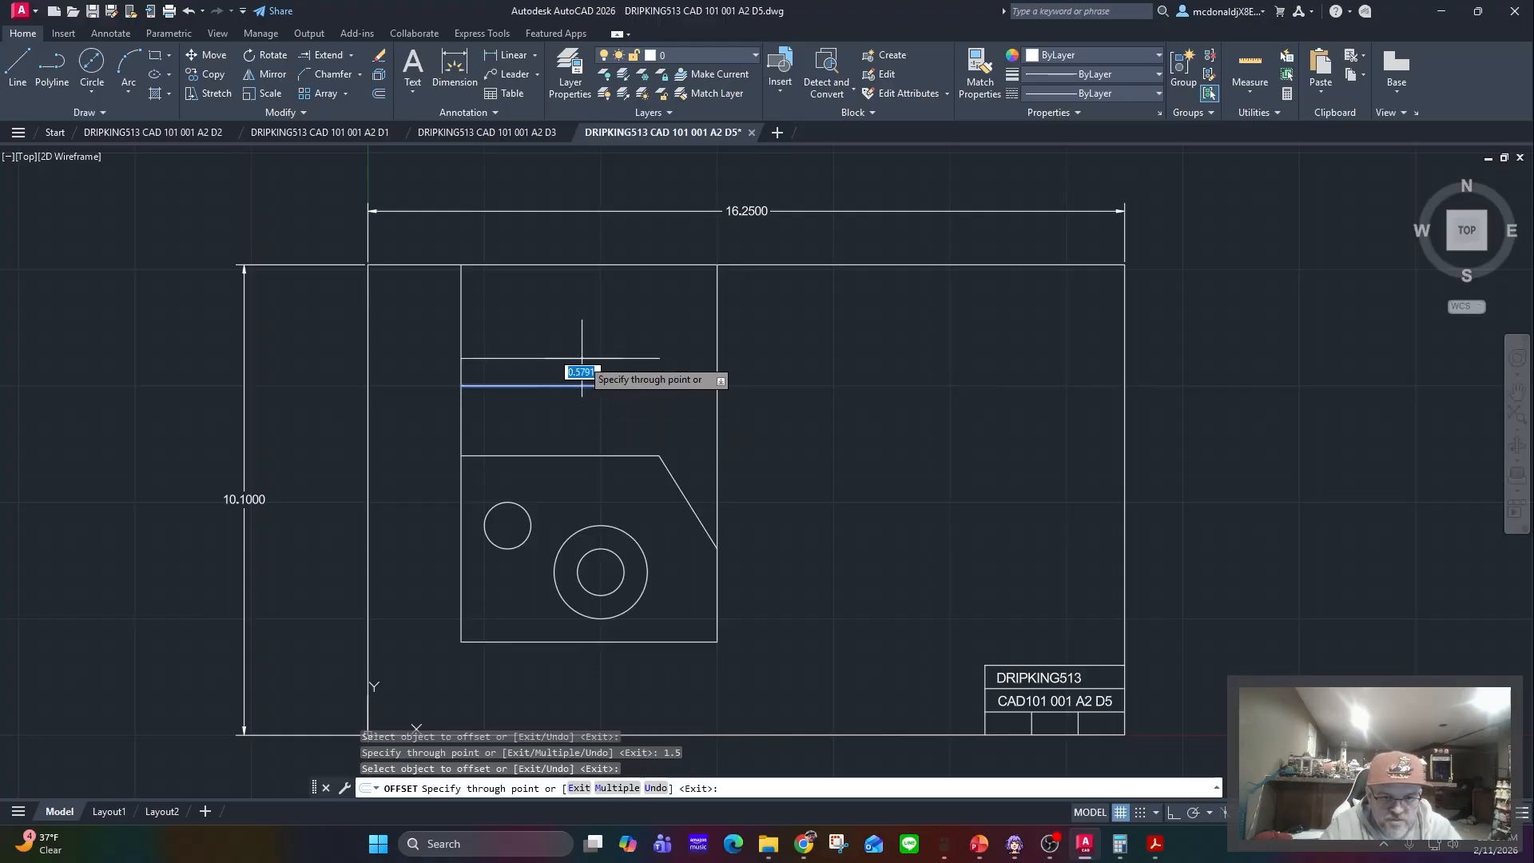
text(0.5)
key(Return)
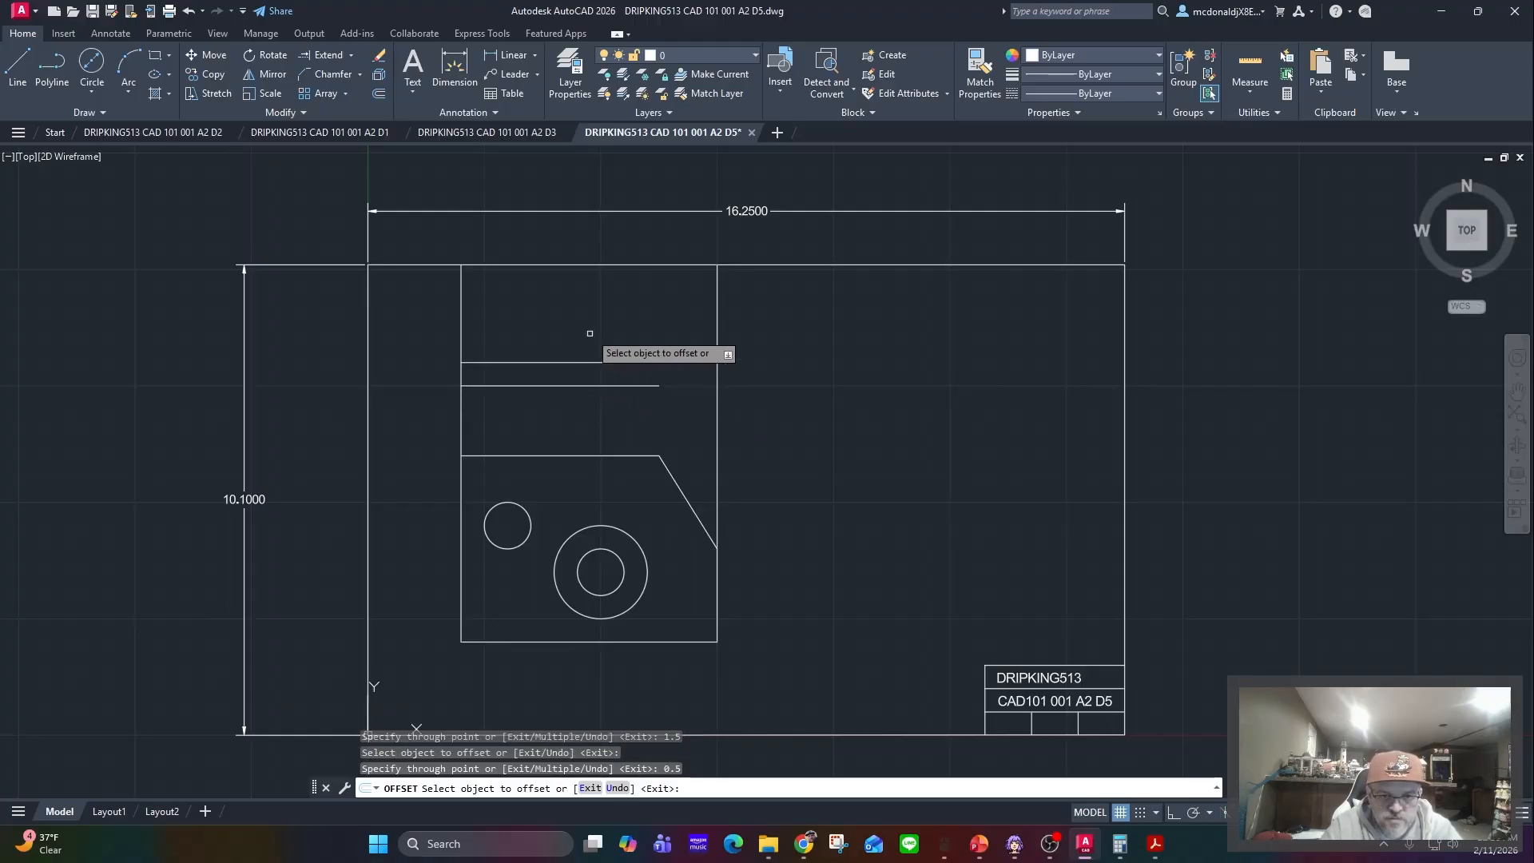
- Extend both offset horizontal lines to the right vertical projection line
click(324, 55)
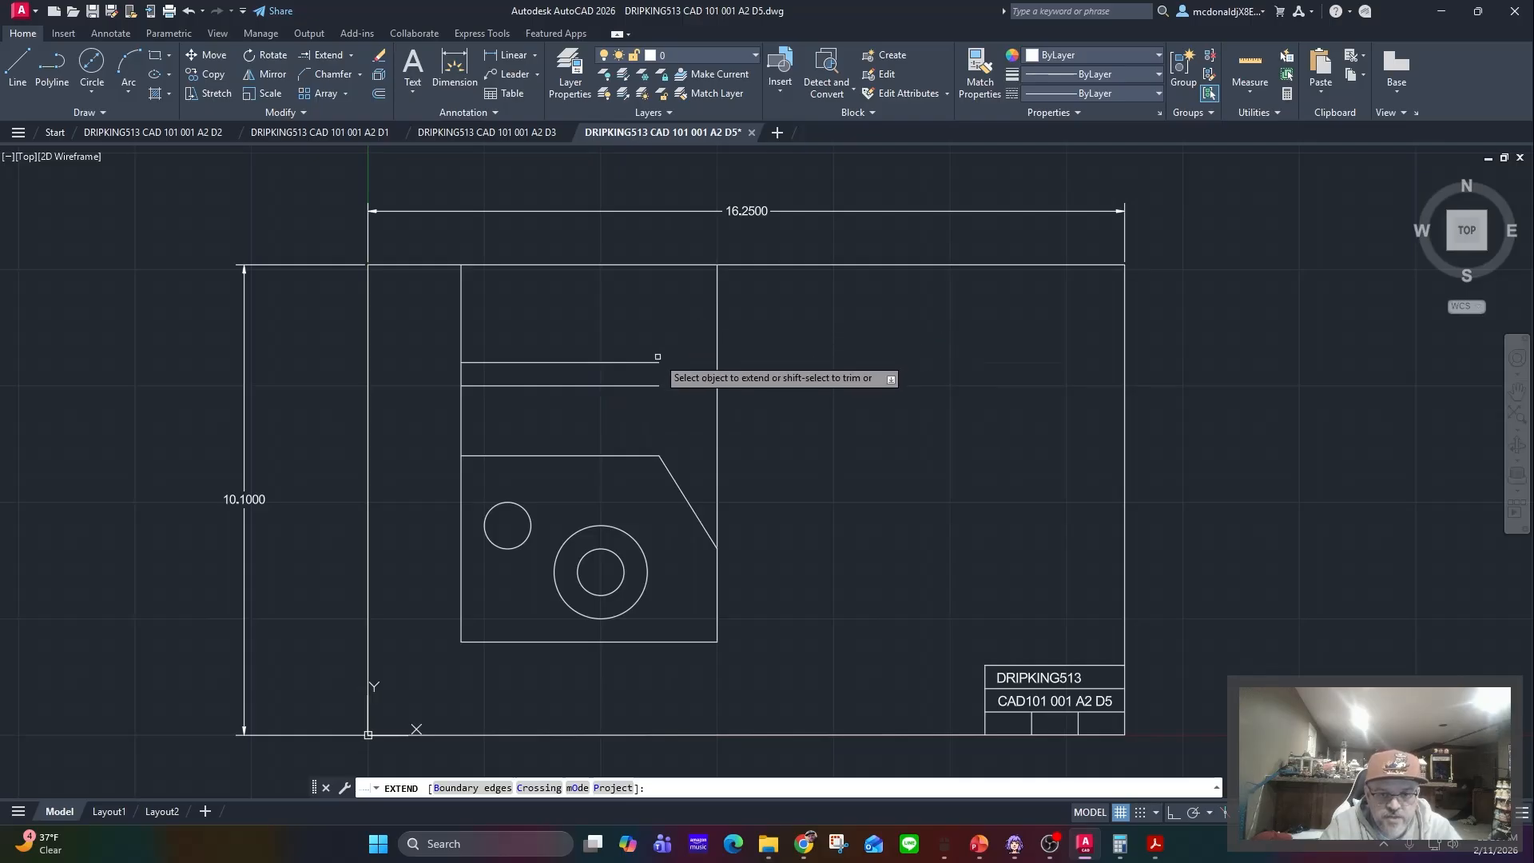
click(654, 363)
click(657, 387)
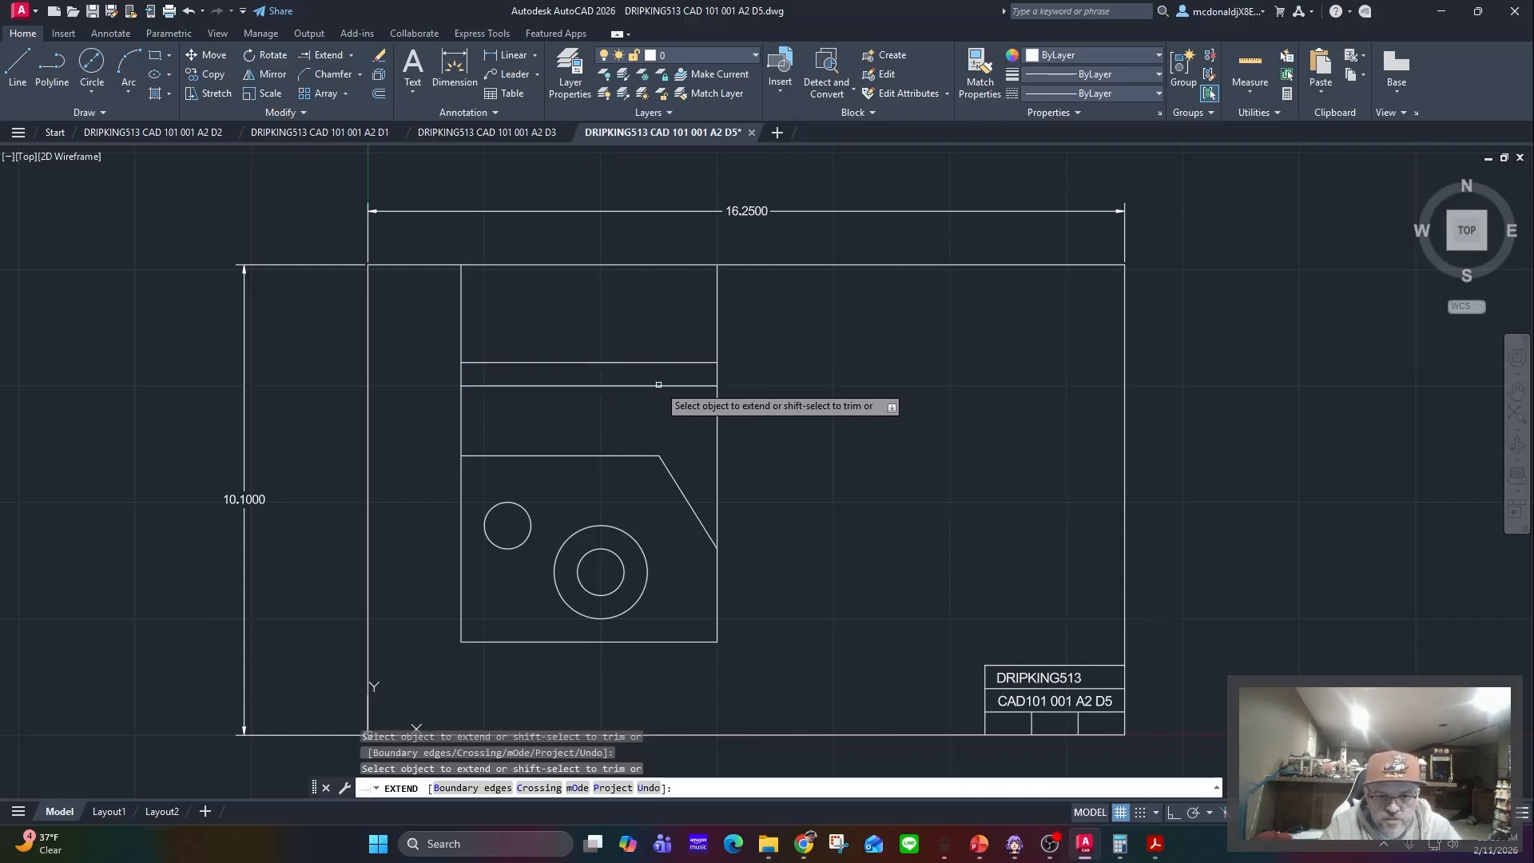
- Trim the two vertical projection lines above and below the offset pair, leaving a closed narrow rectangle above the plate
click(351, 55)
click(339, 79)
drag(438, 320, 808, 343)
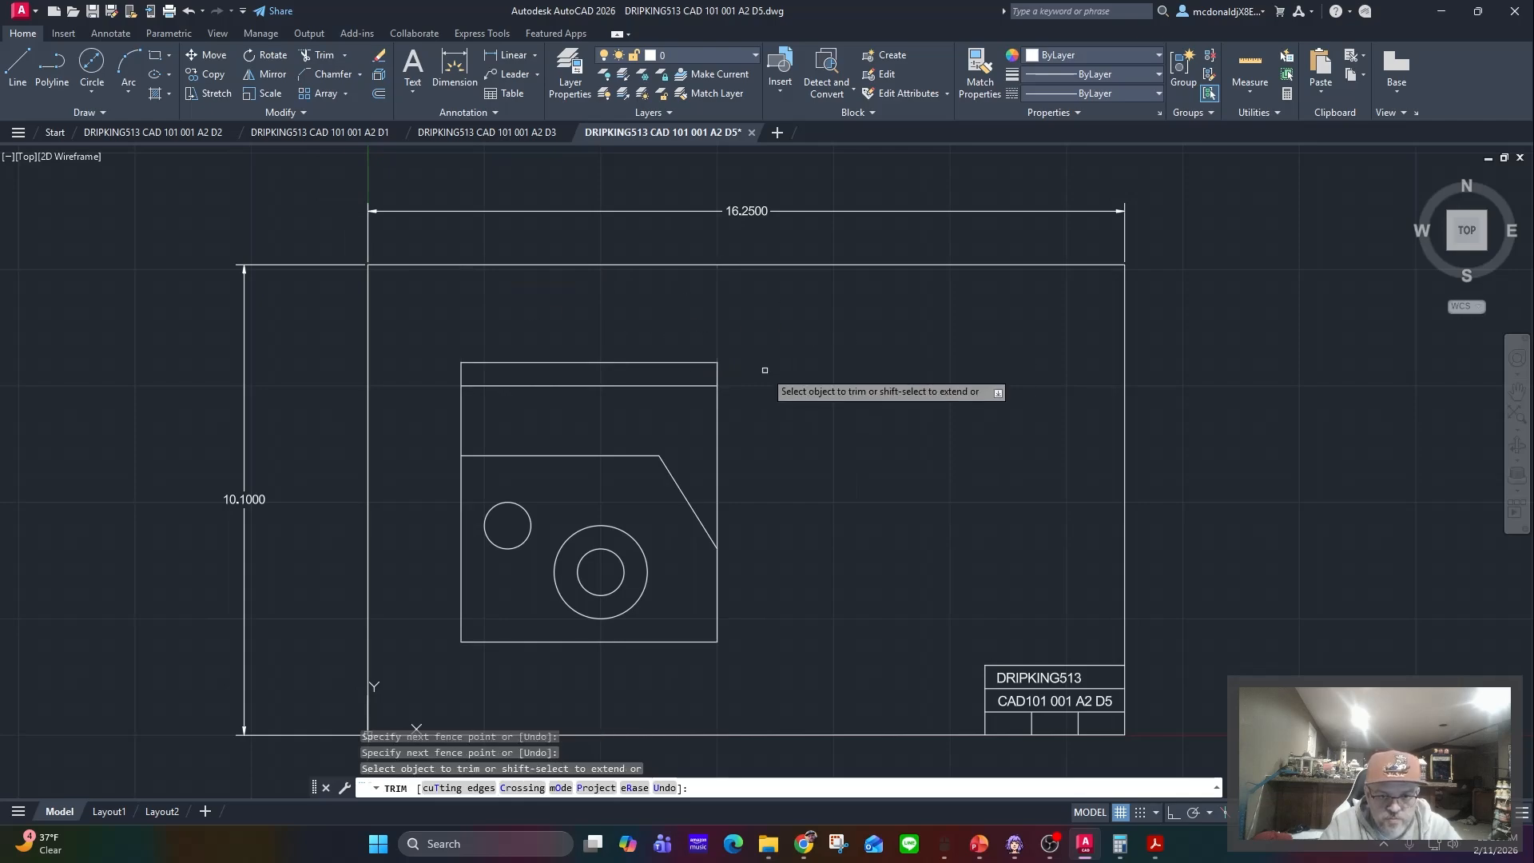
drag(450, 427, 794, 445)
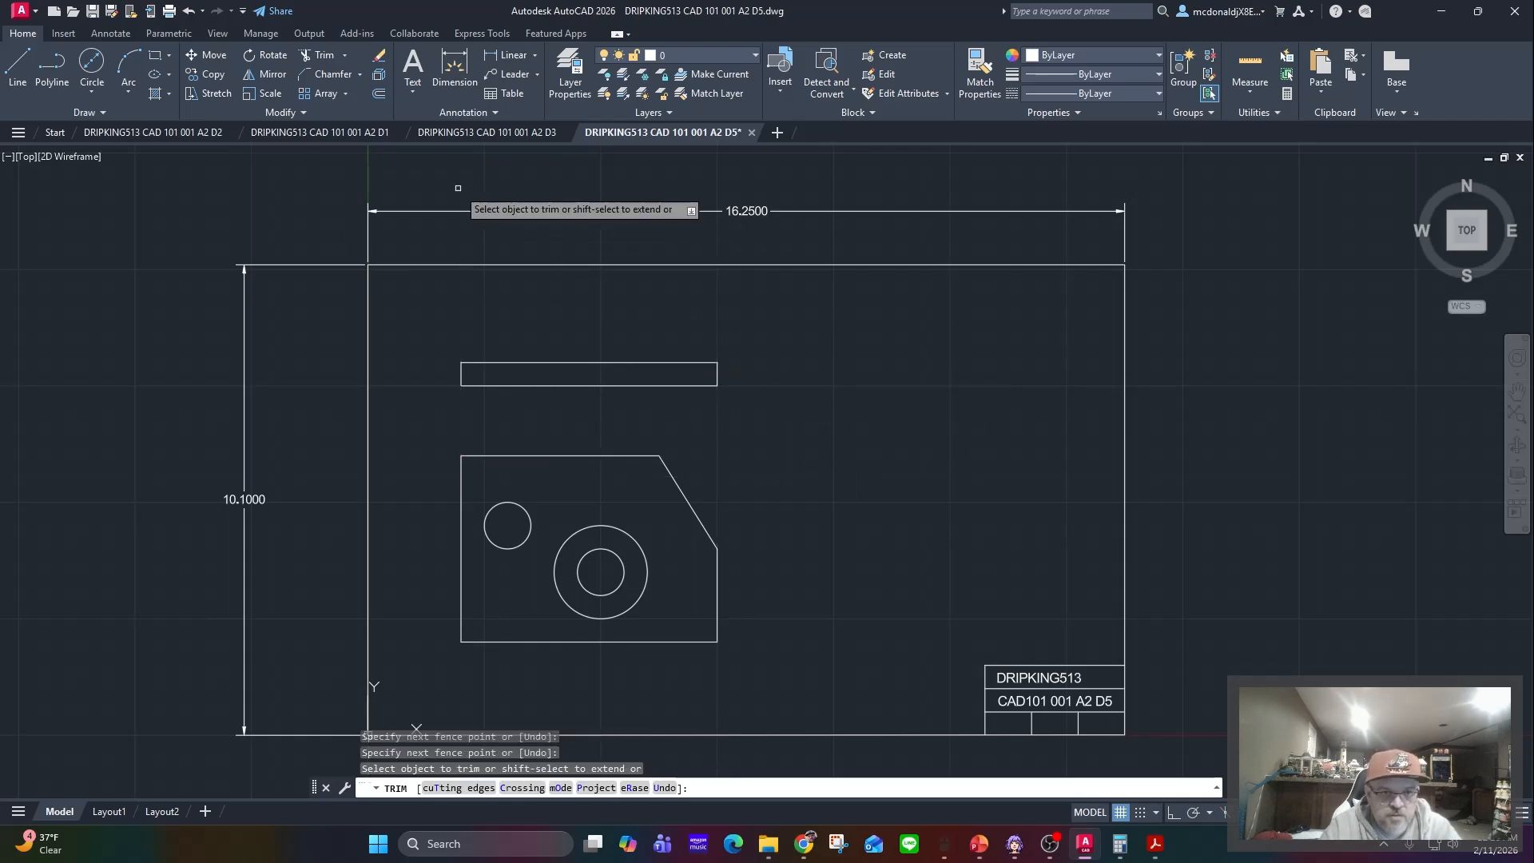
click(379, 93)
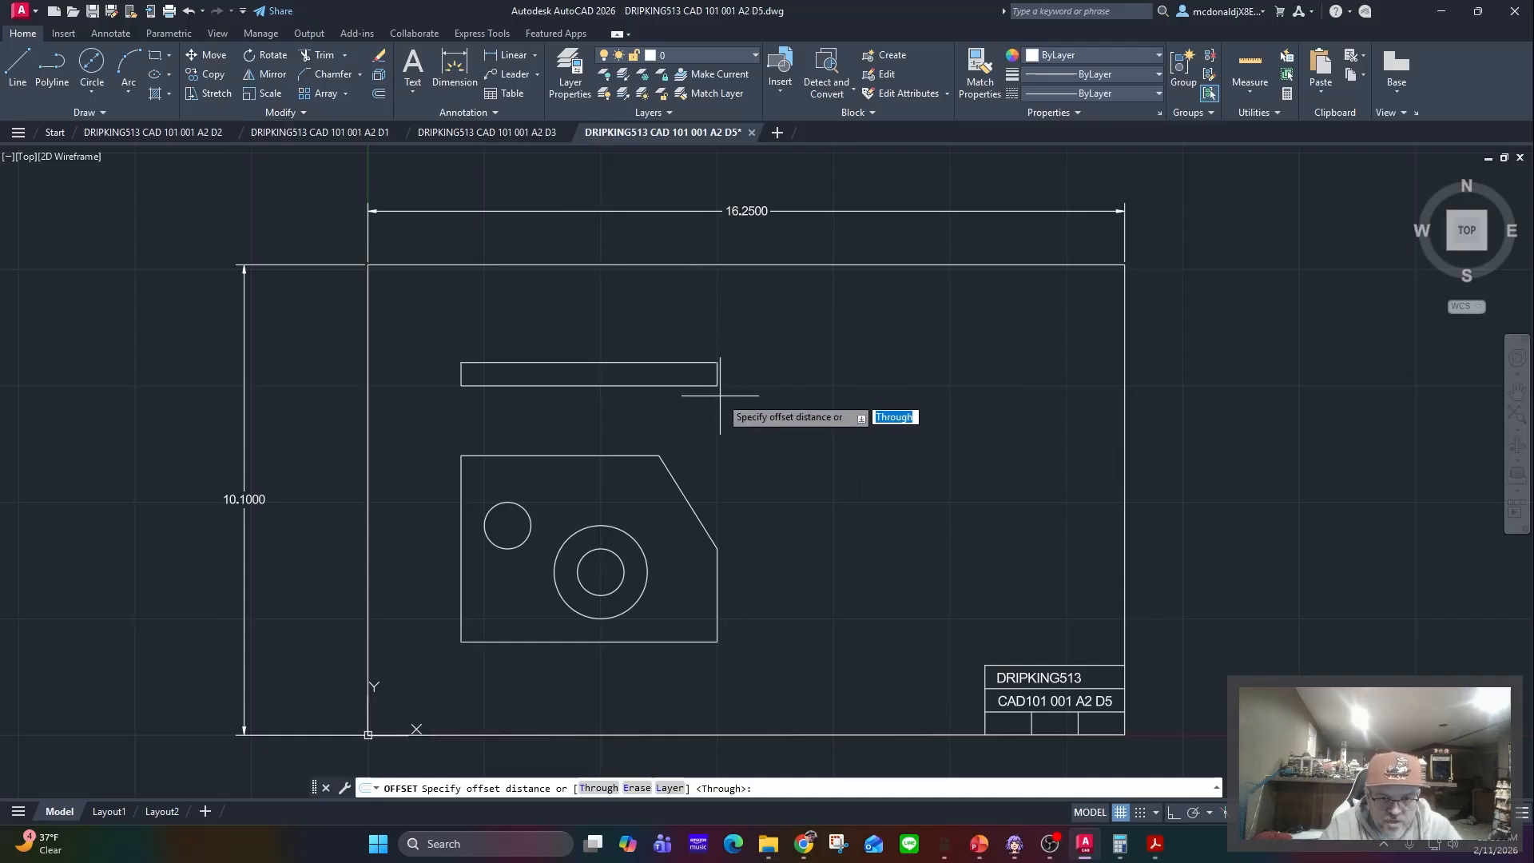
click(599, 789)
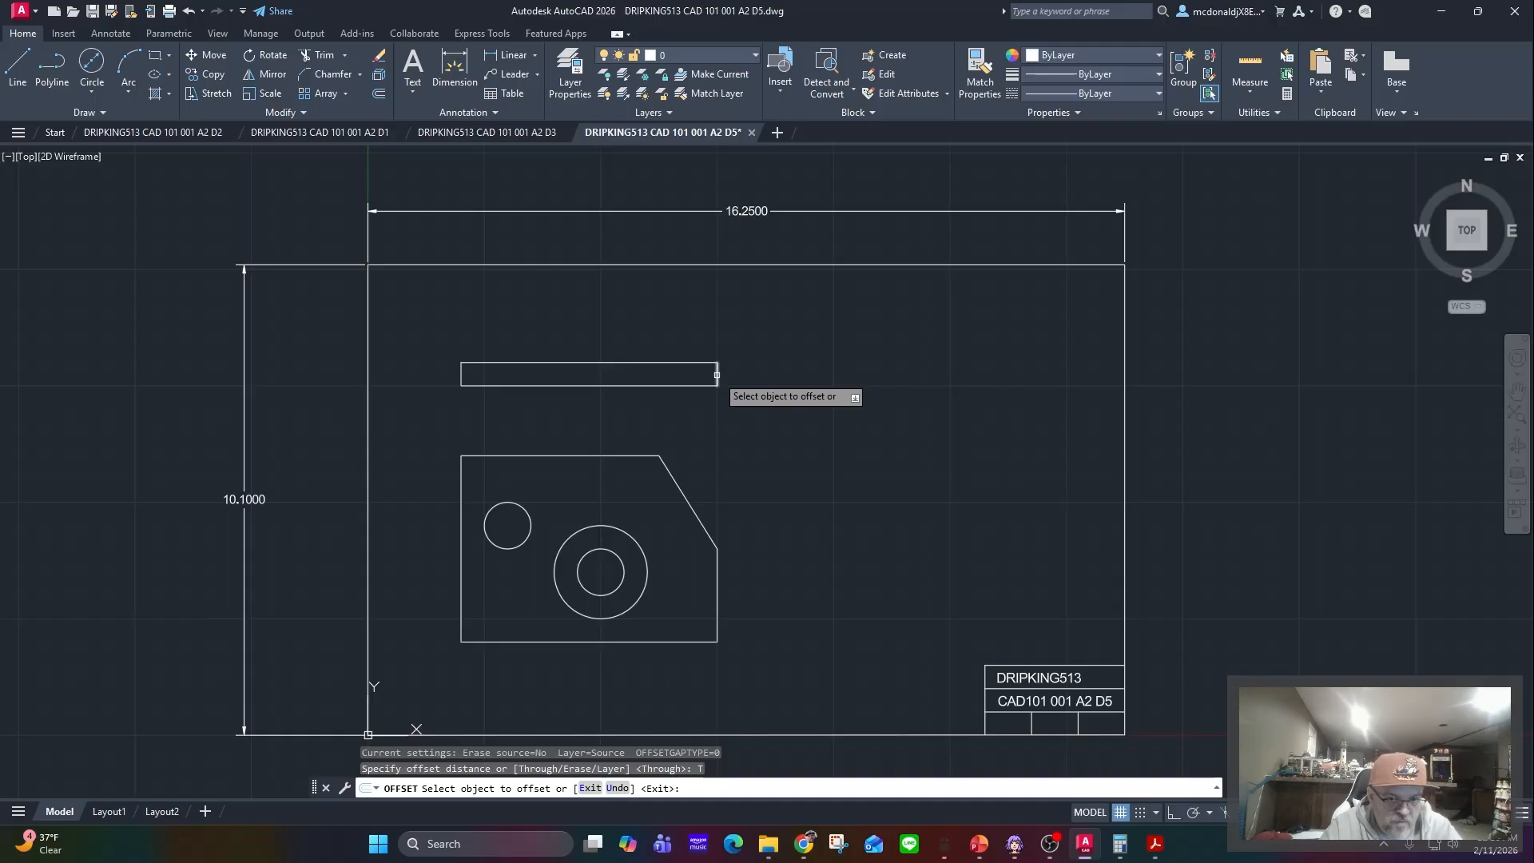
click(717, 375)
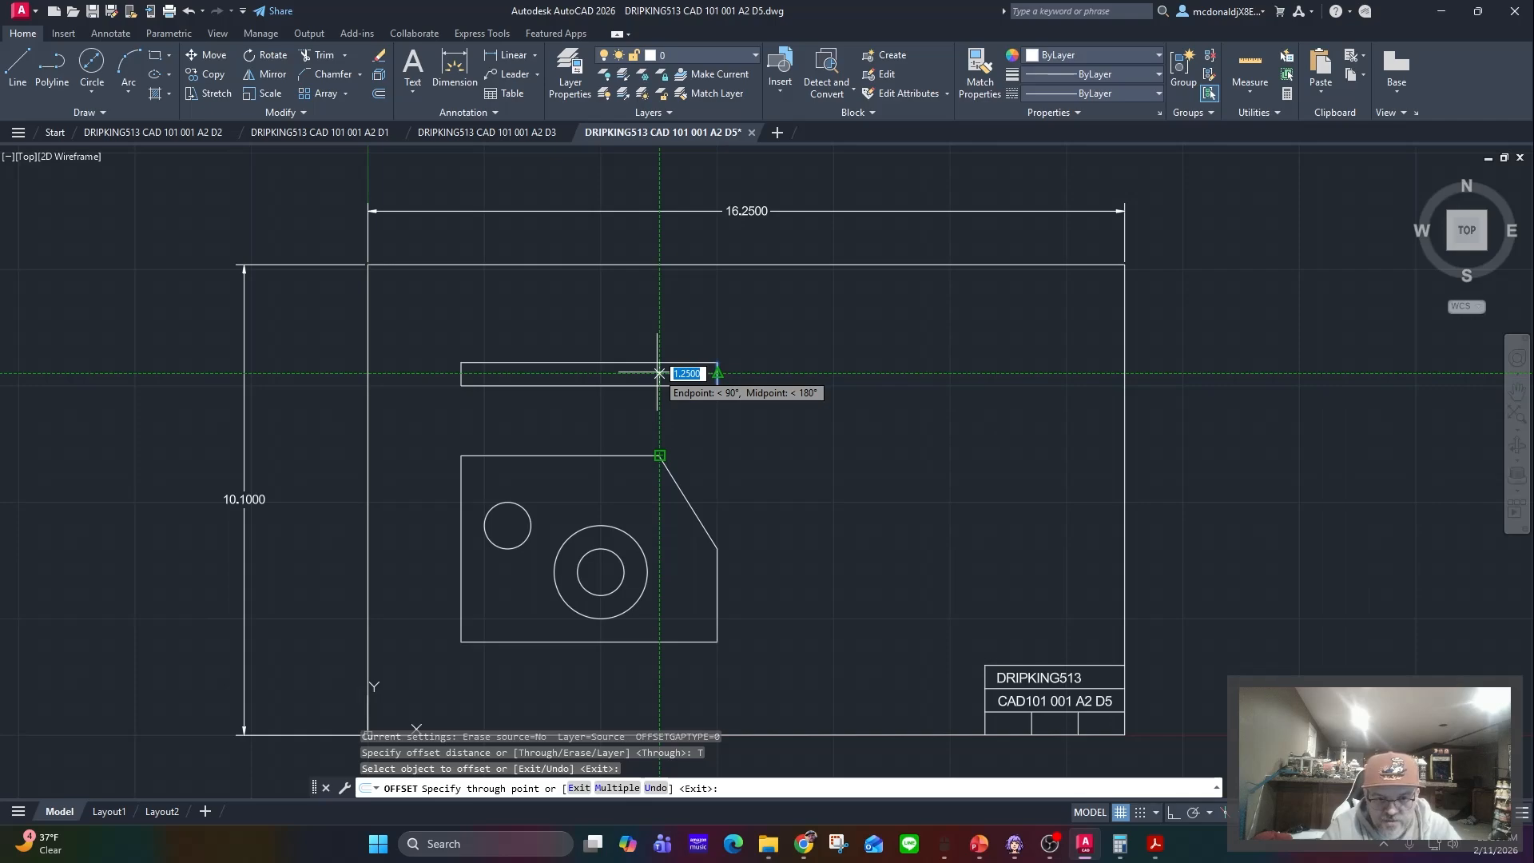
key(Return)
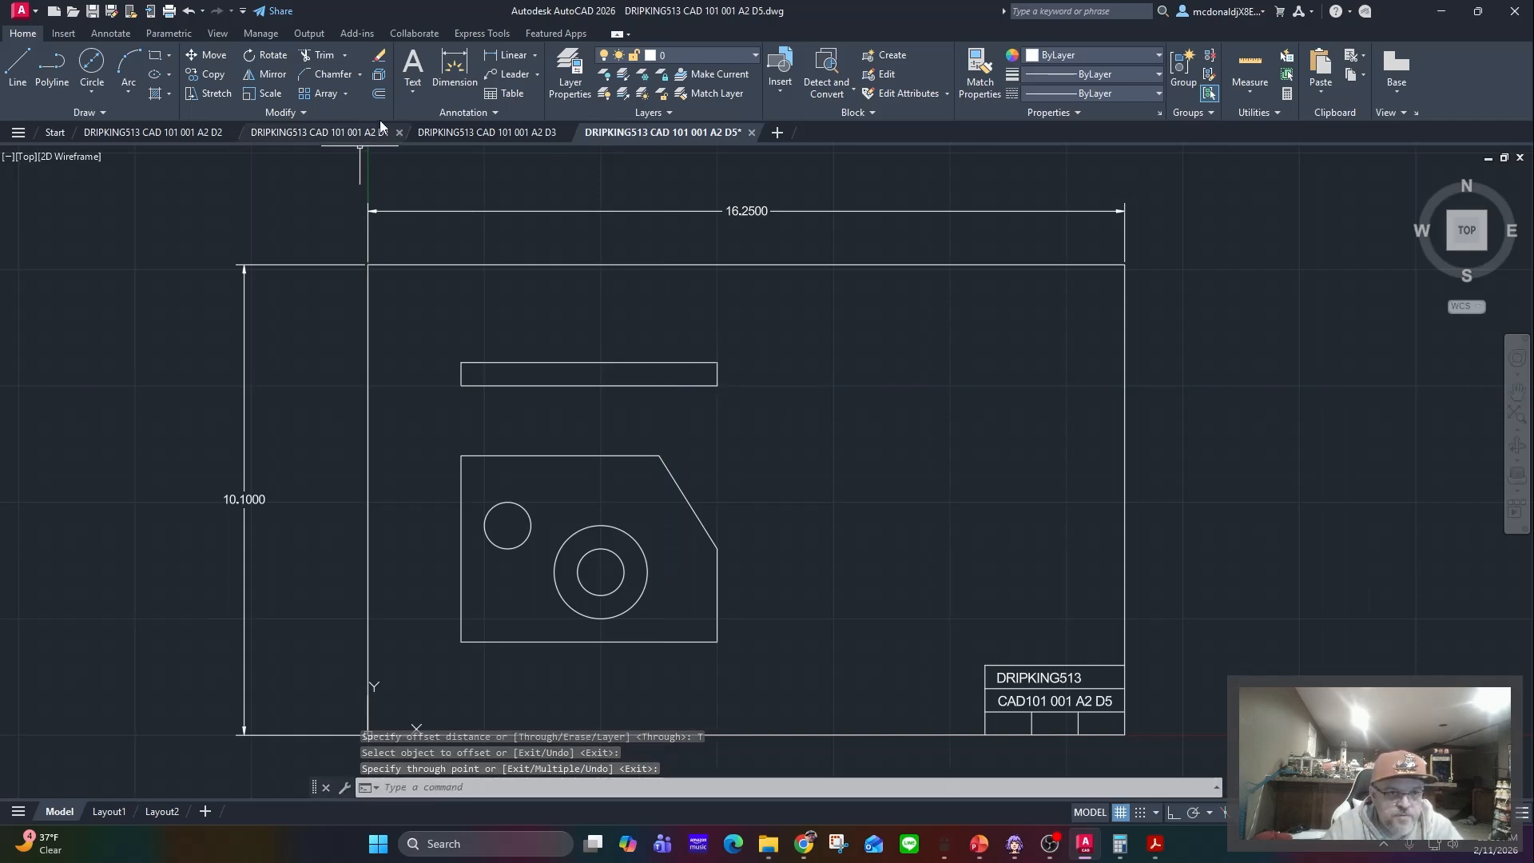
- Offset the top view's right edge inward through the point directly above the upper corner of the plate's chamfer
click(383, 96)
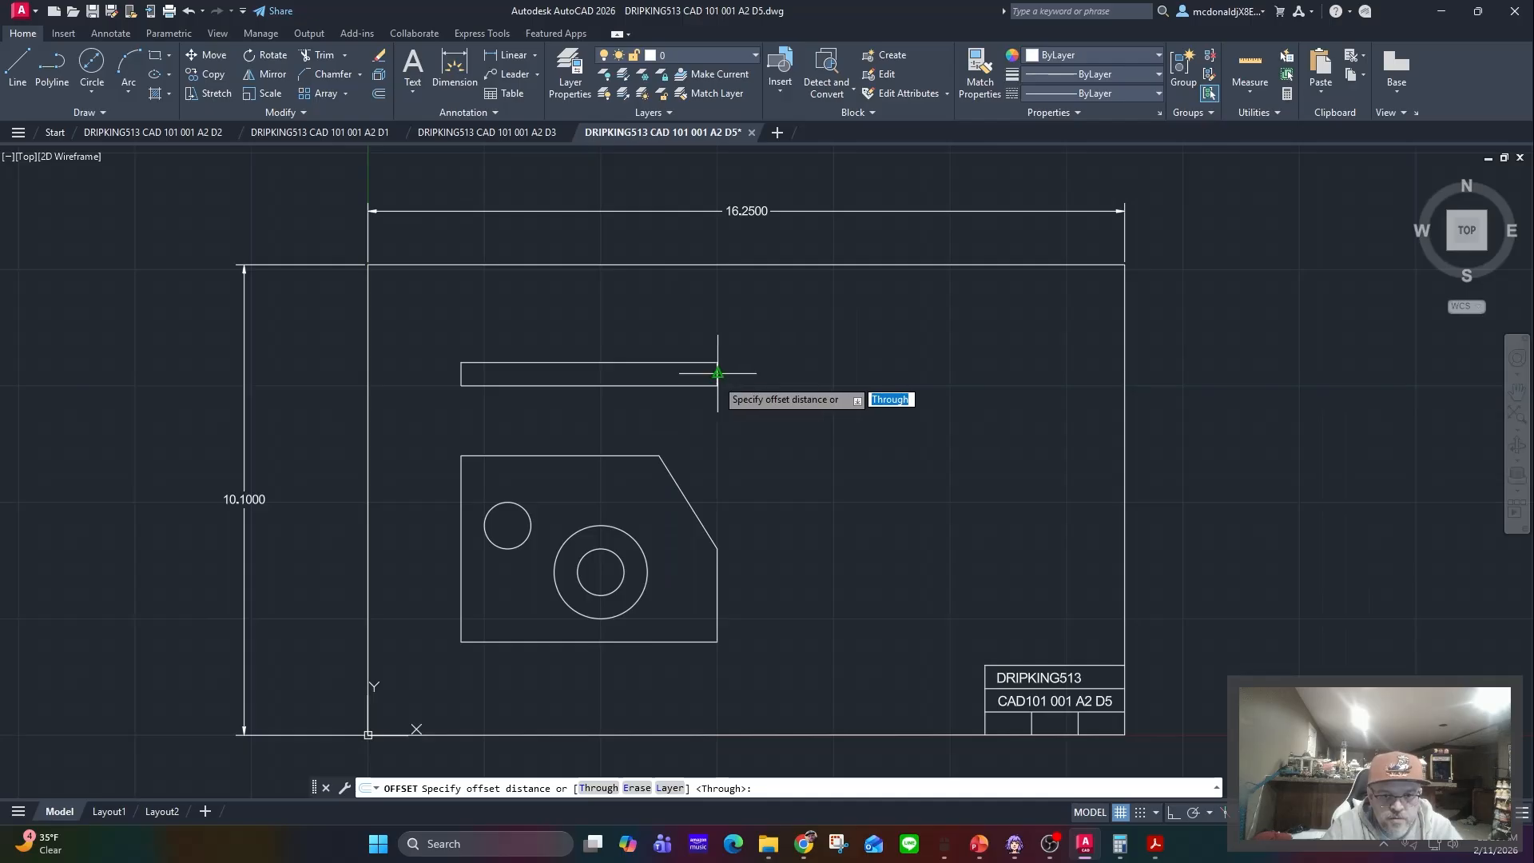
click(717, 373)
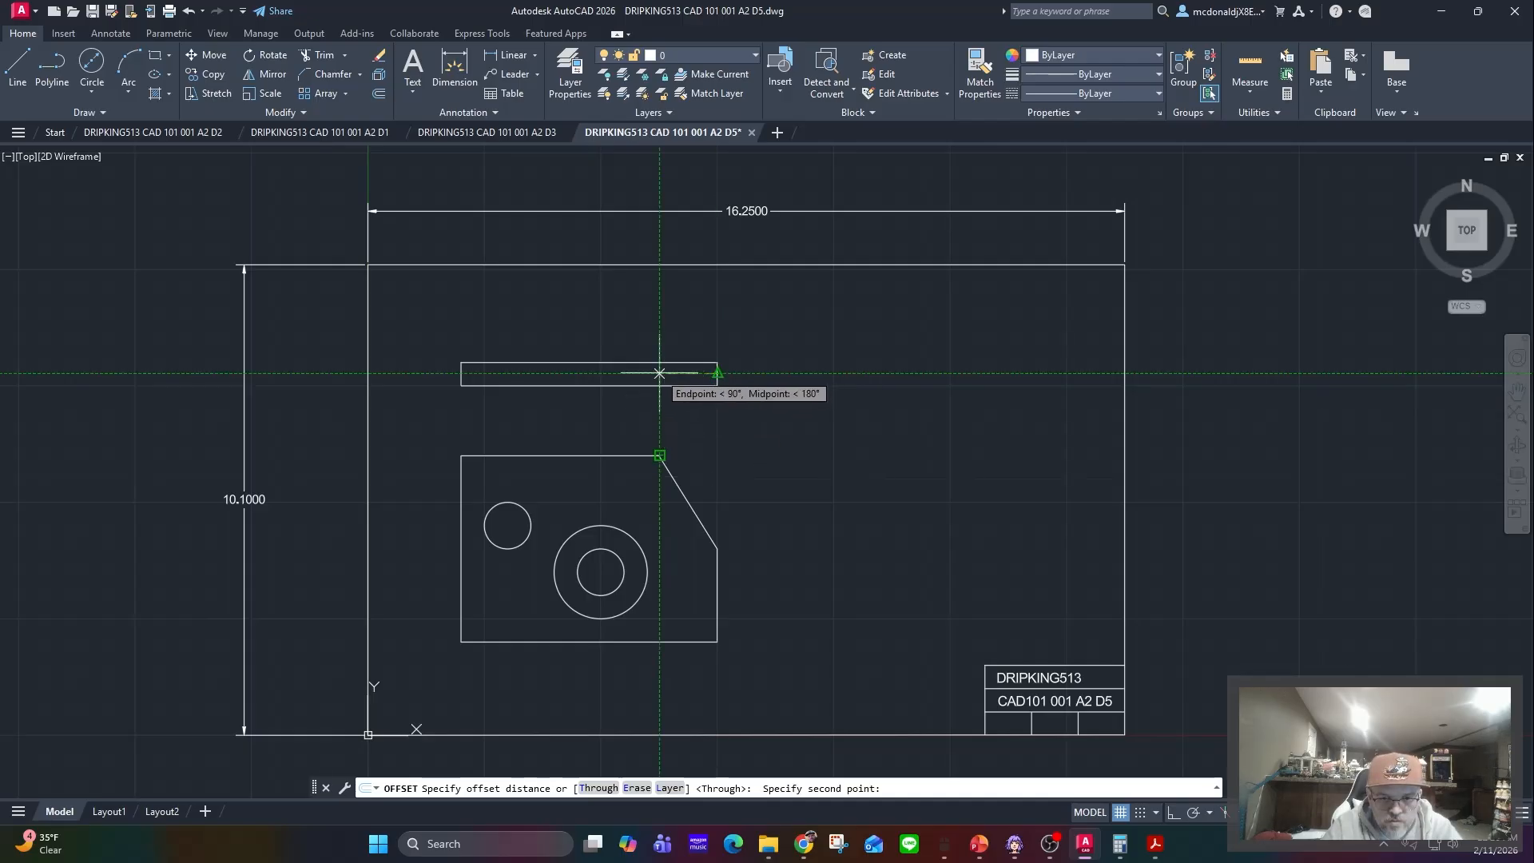
click(601, 788)
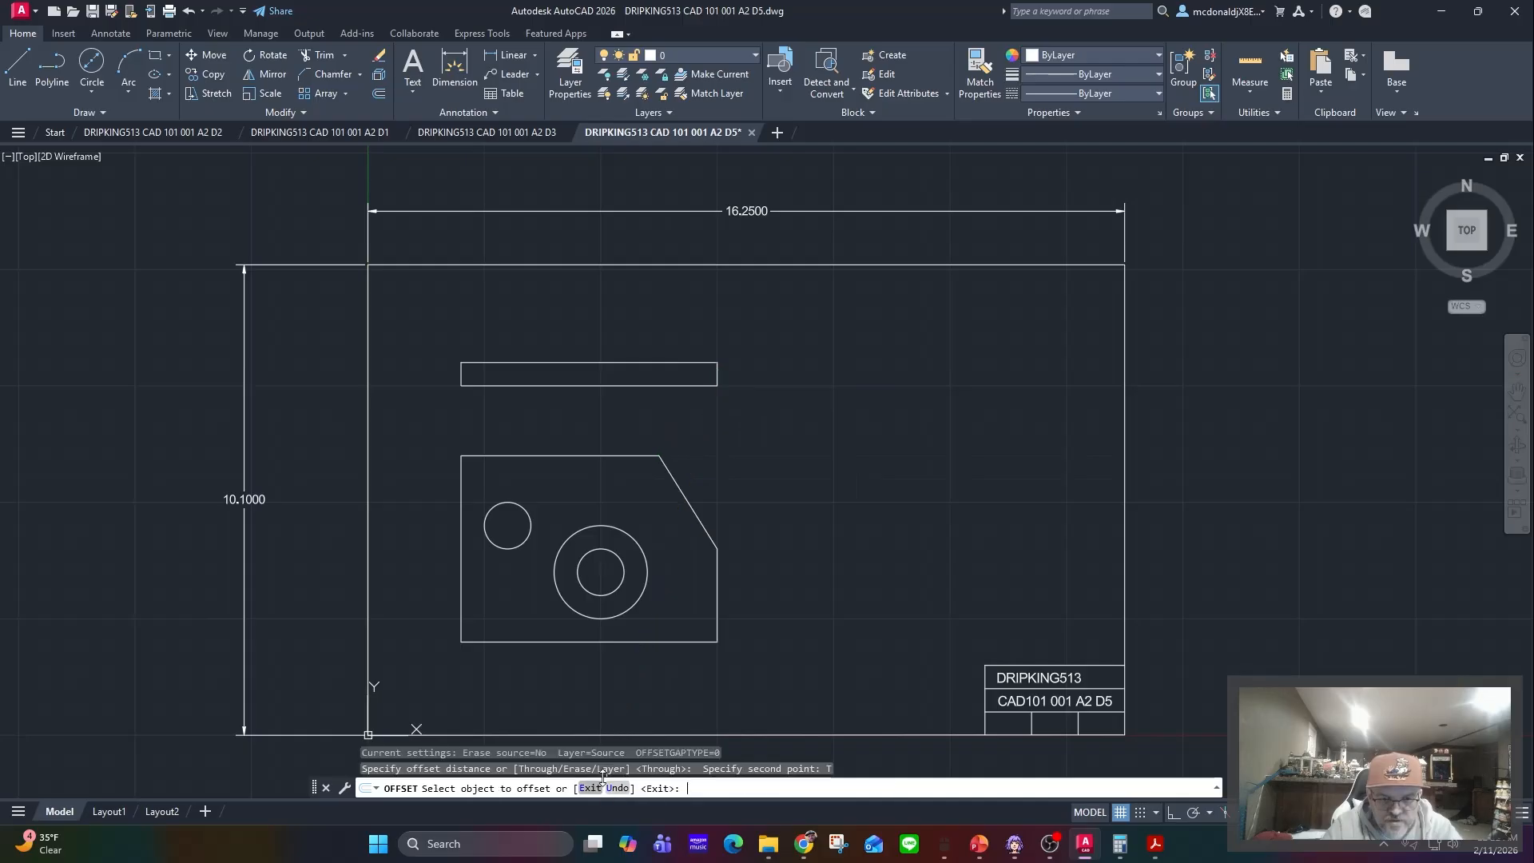
click(717, 374)
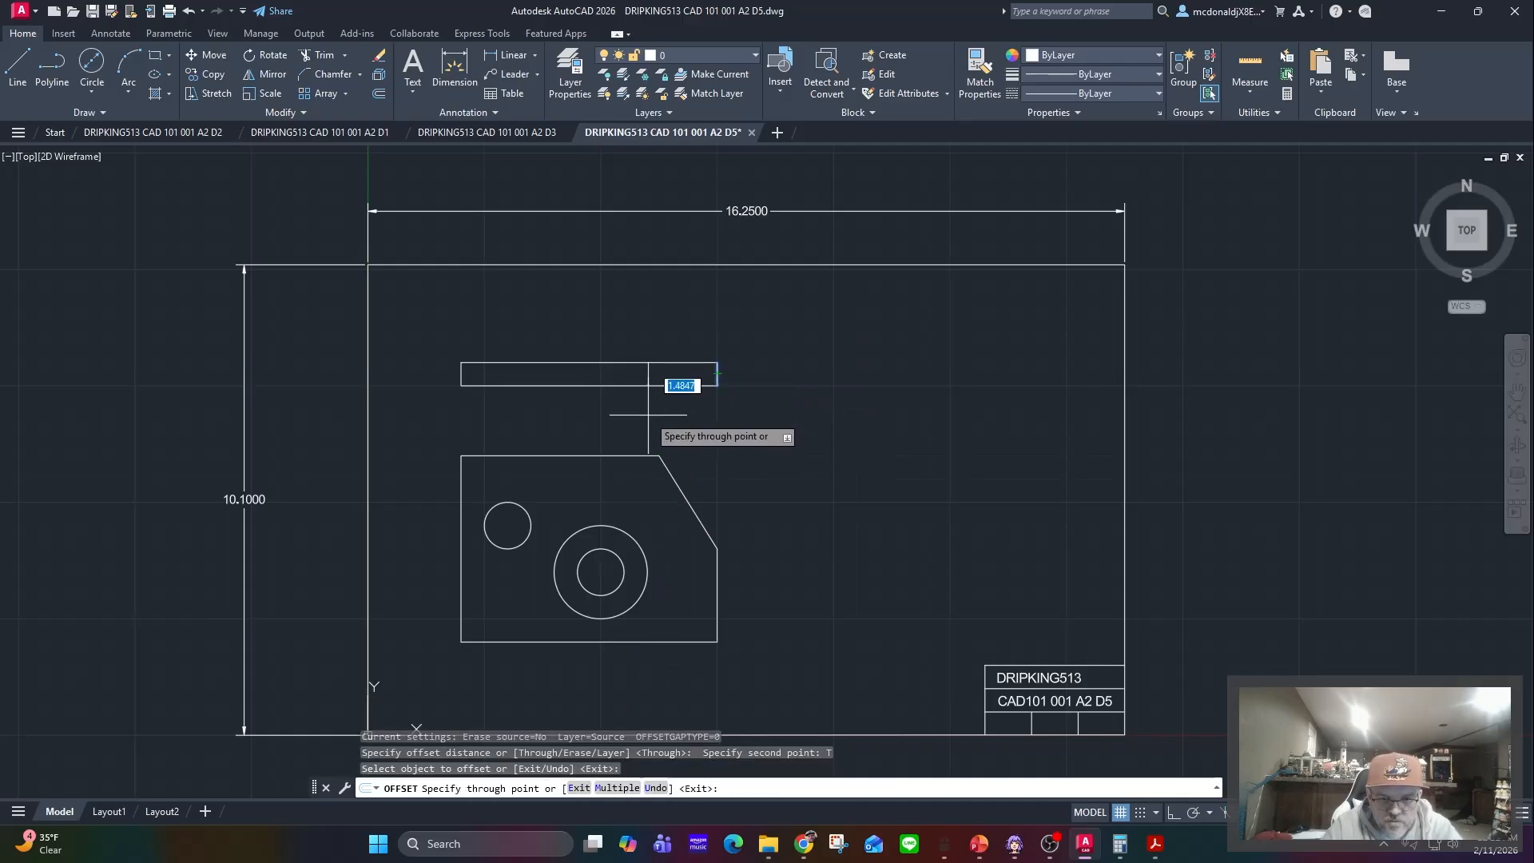
click(659, 373)
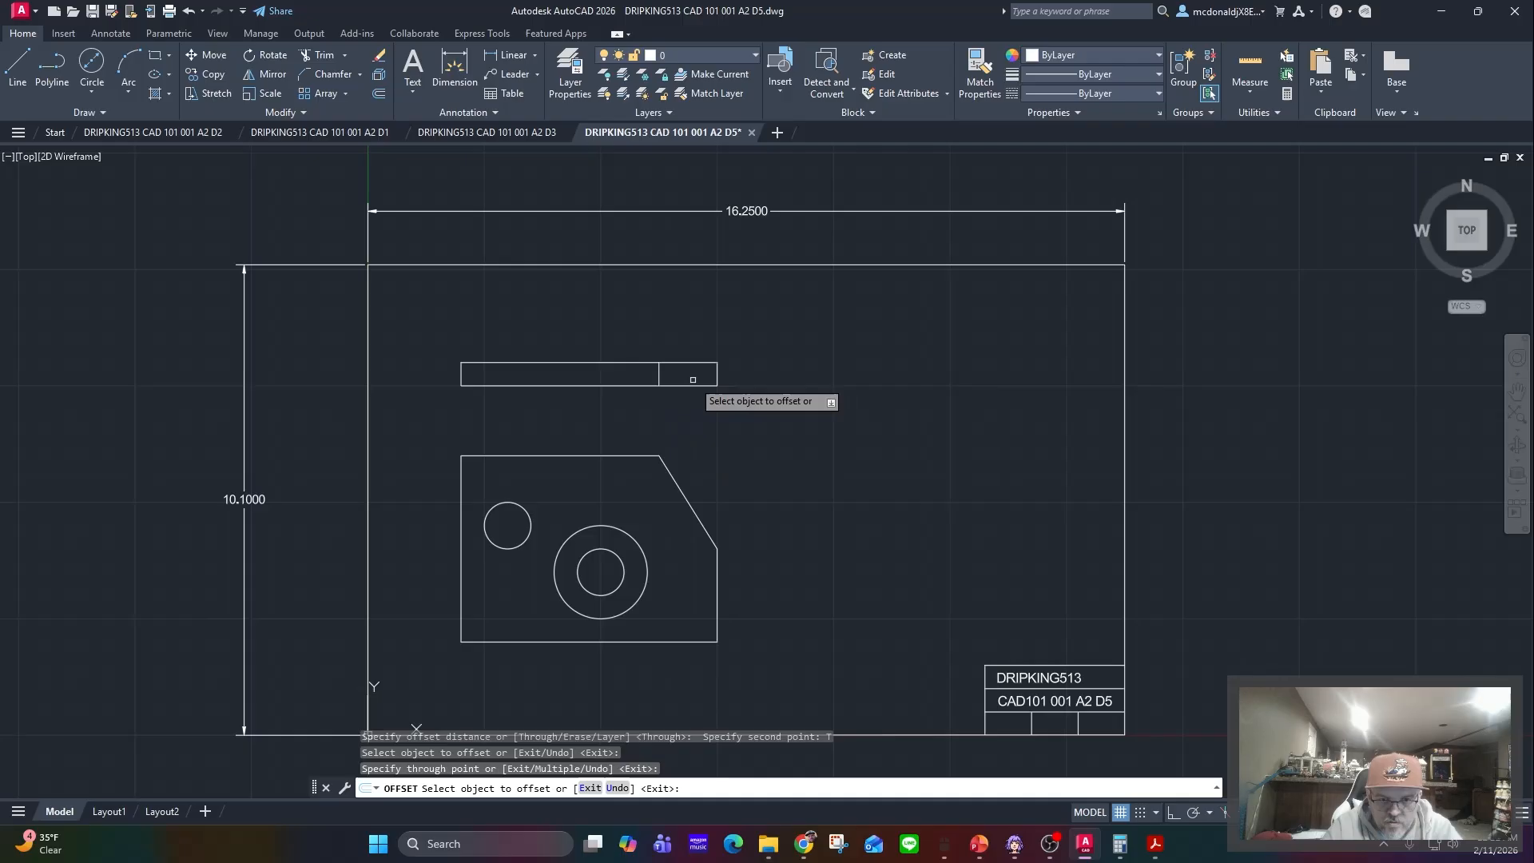
- Offset the top view's left edge 1 unit inward for the small circle's centre, and offset that line 0.5 to both sides
click(460, 374)
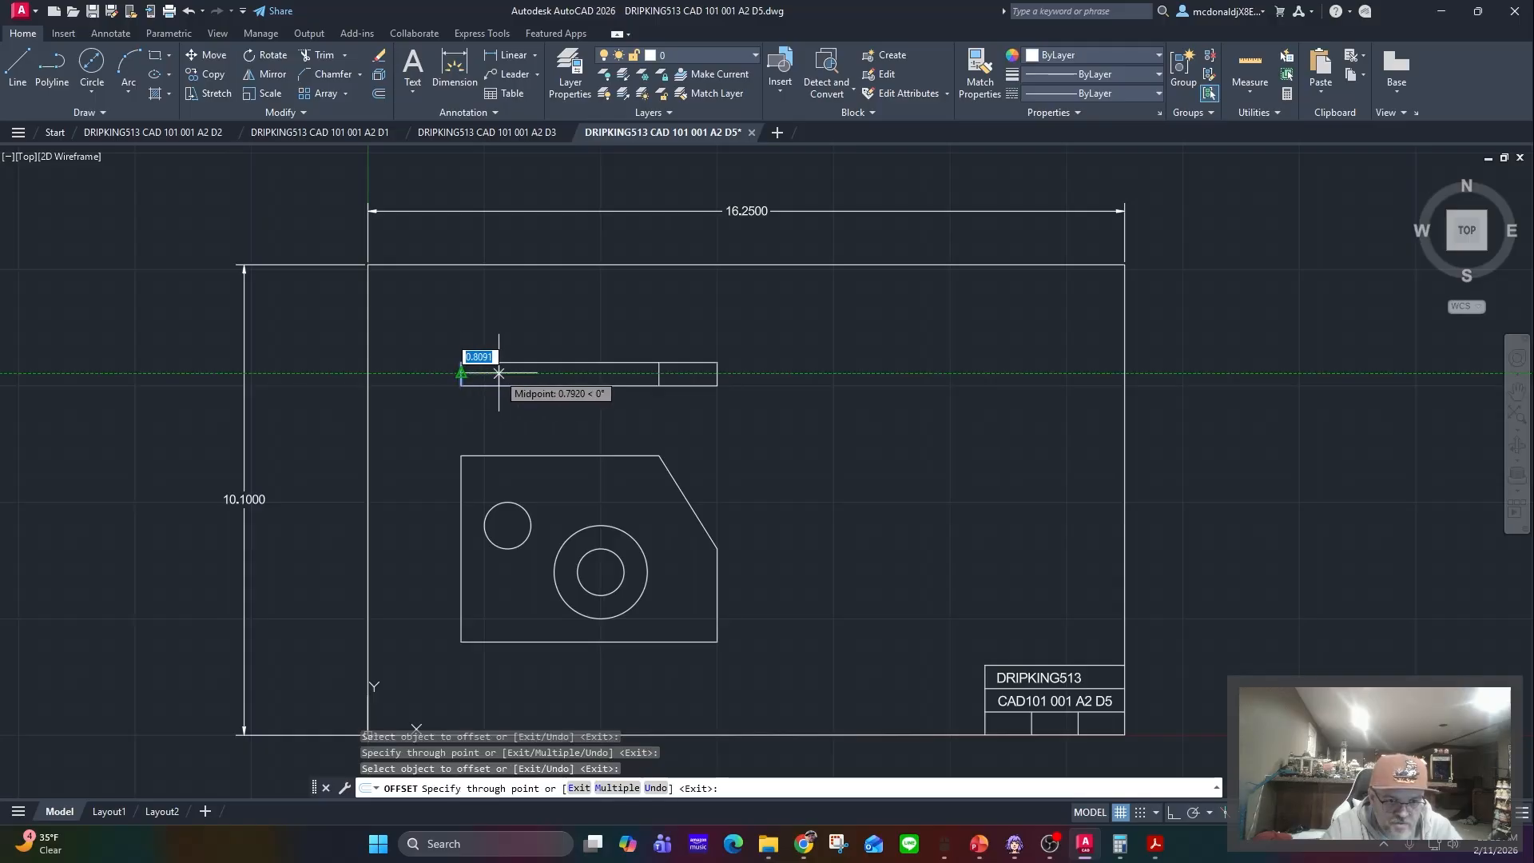
text(1)
key(Return)
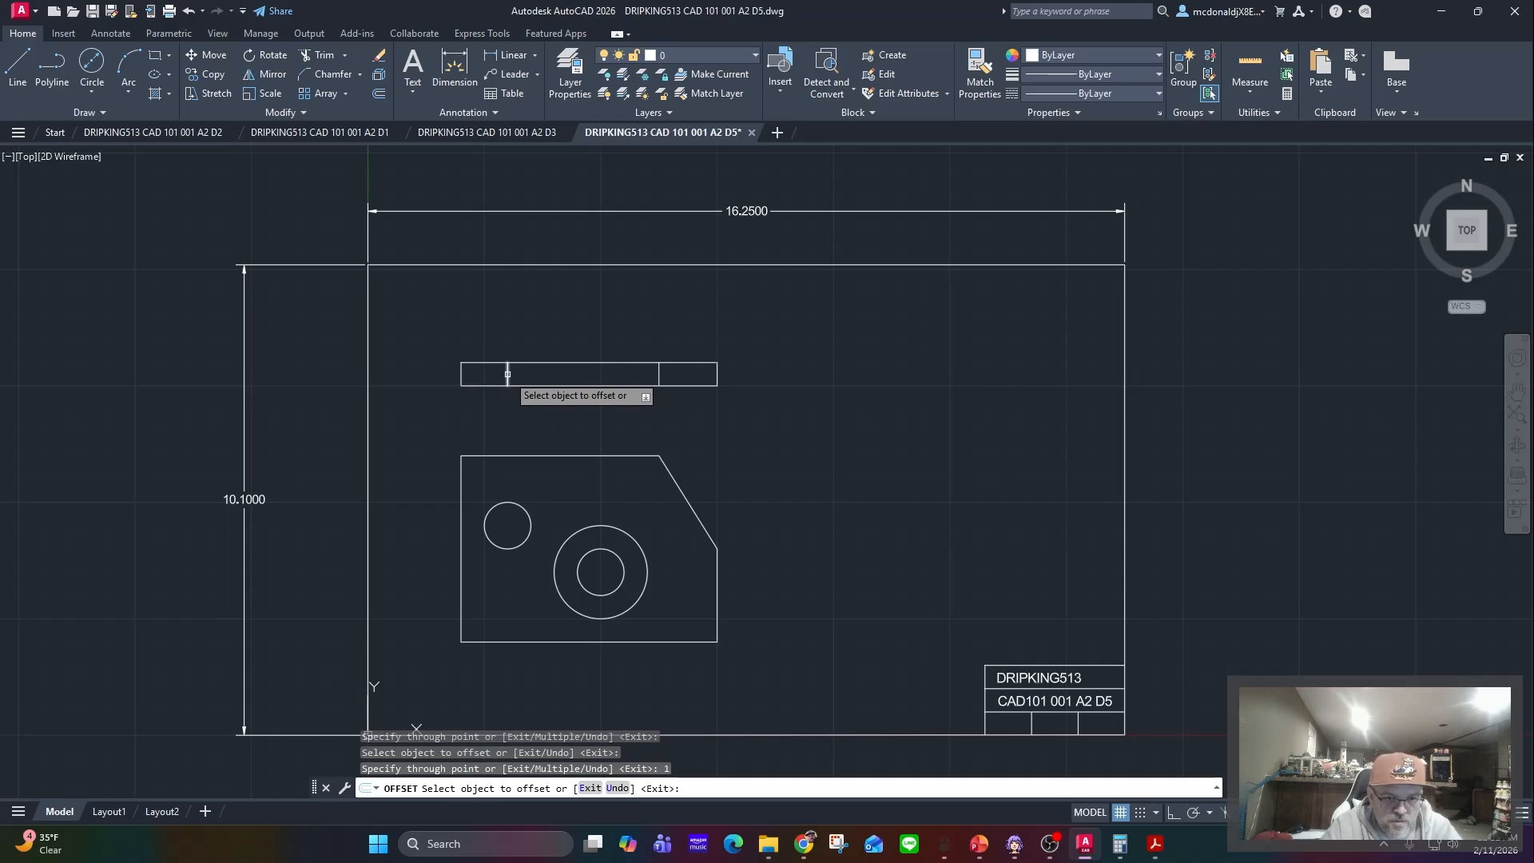
click(507, 373)
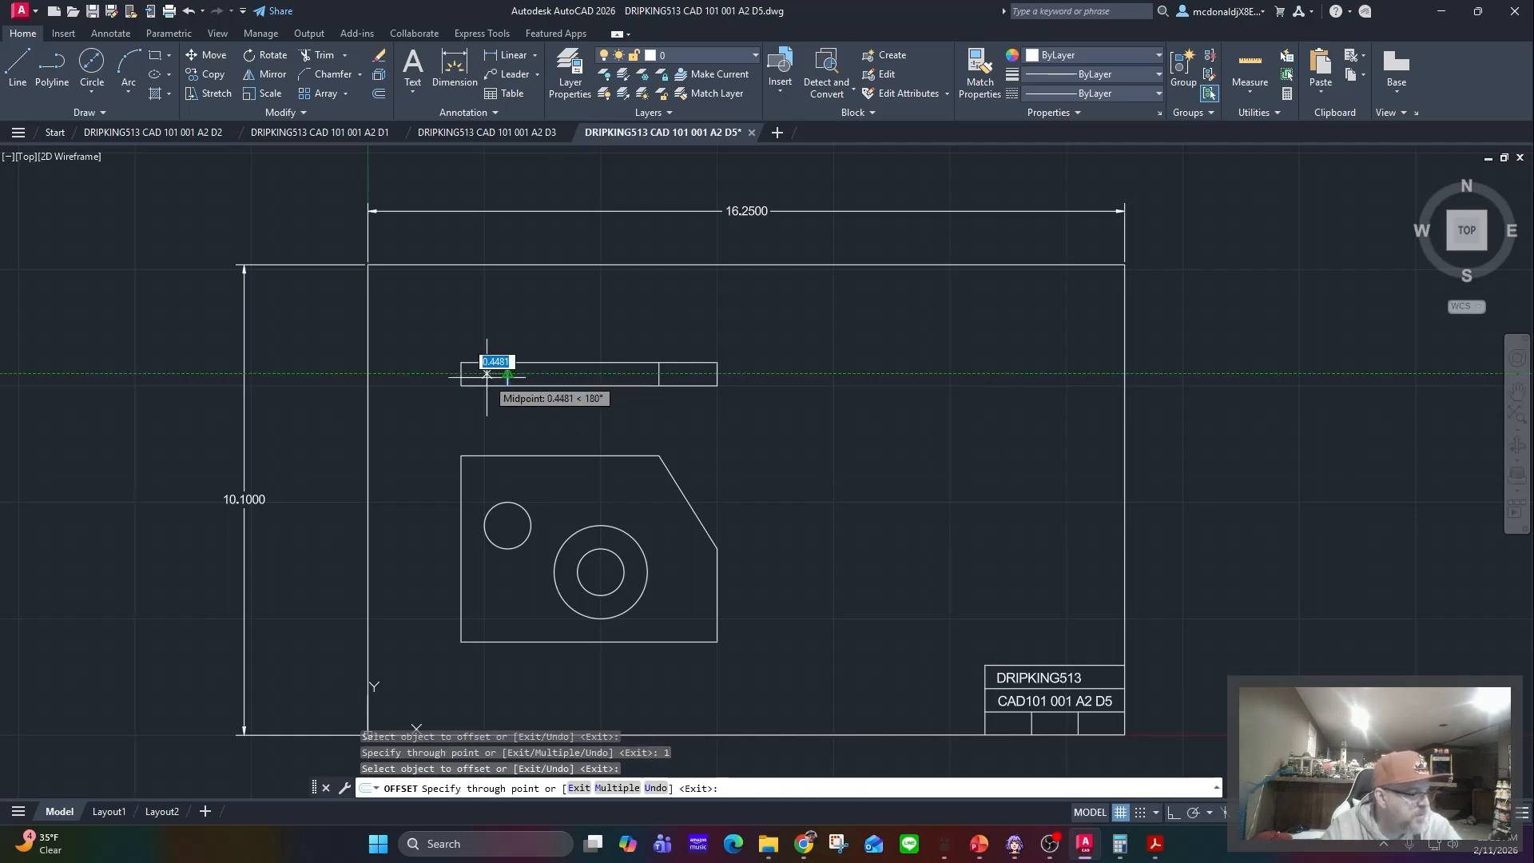
text(.)
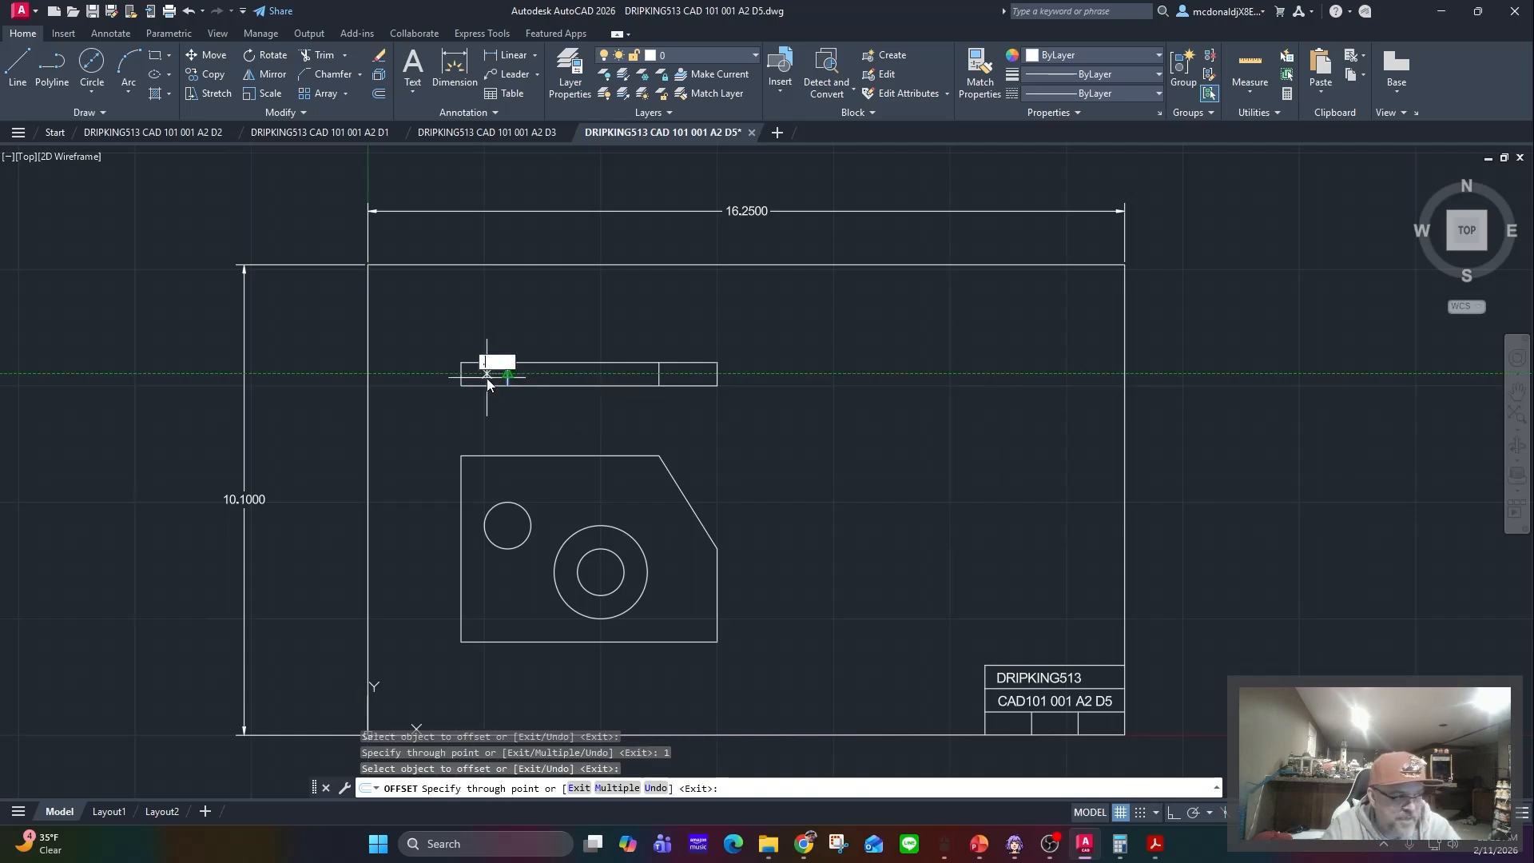
text(5)
key(Return)
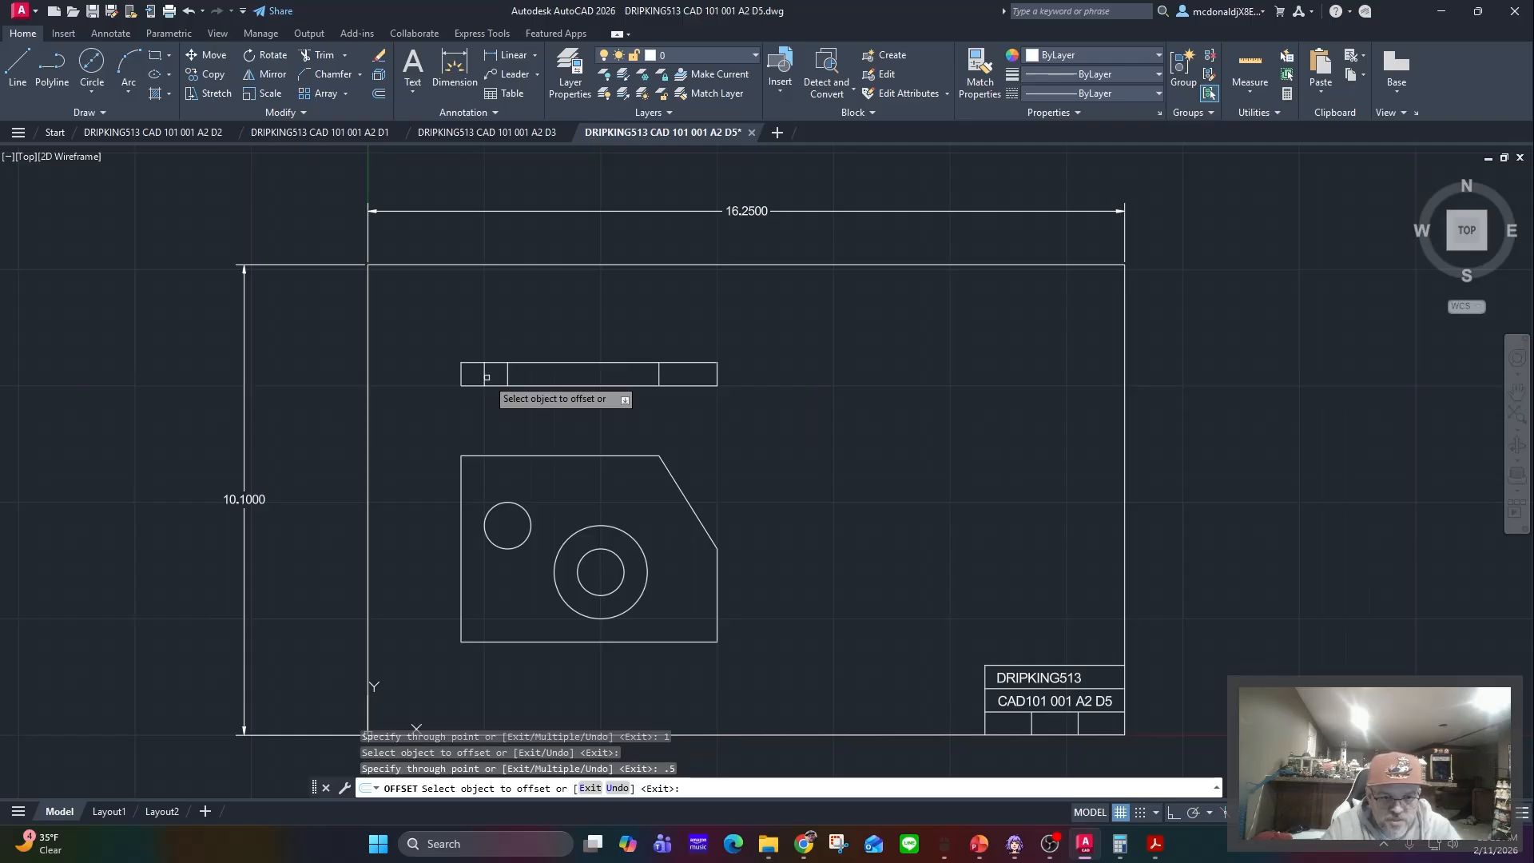
click(508, 375)
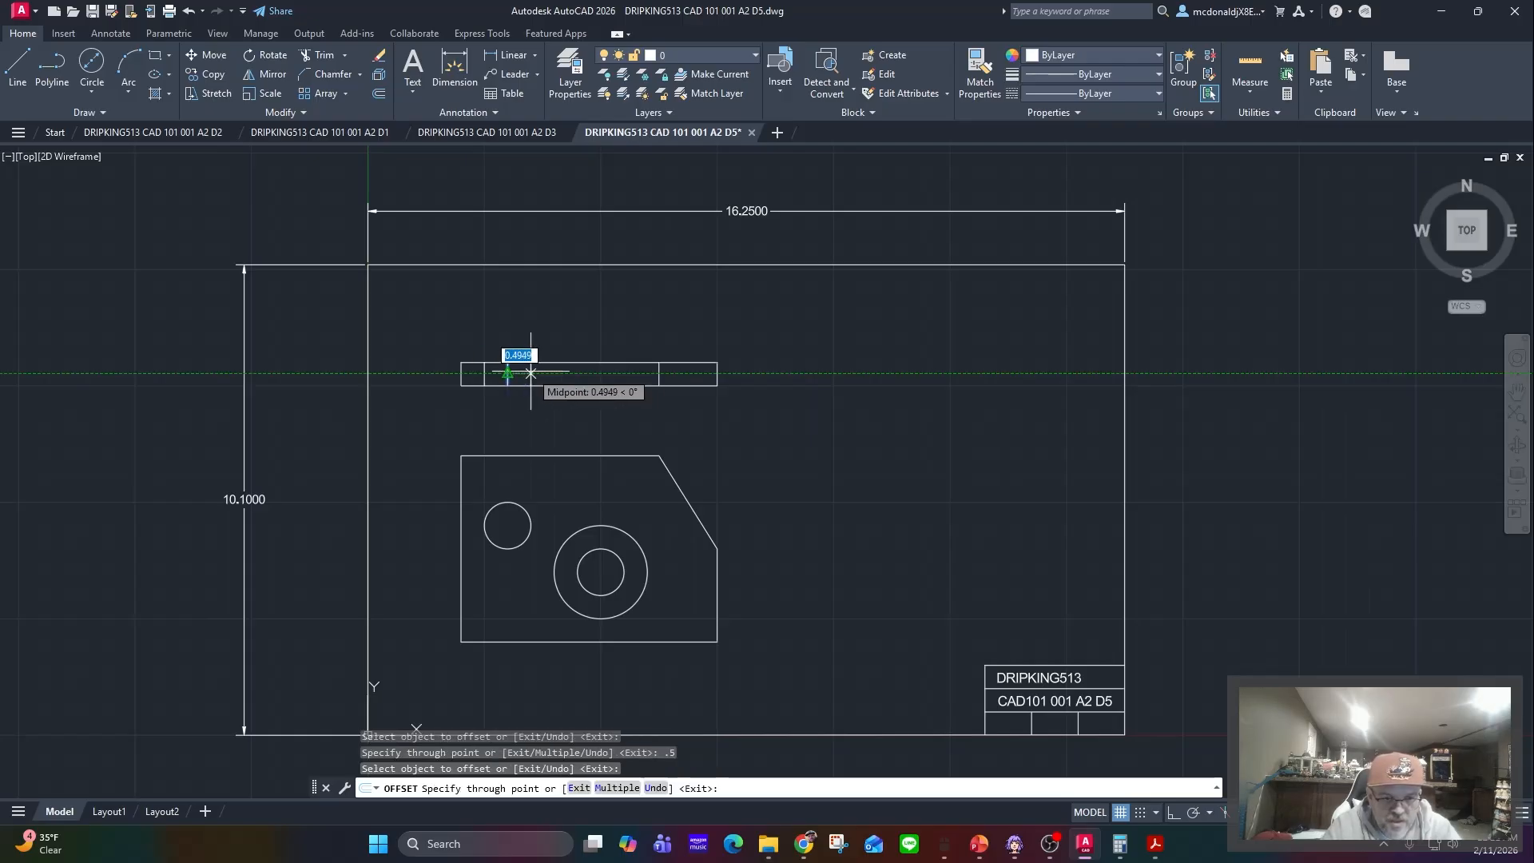
text(.5)
key(Return)
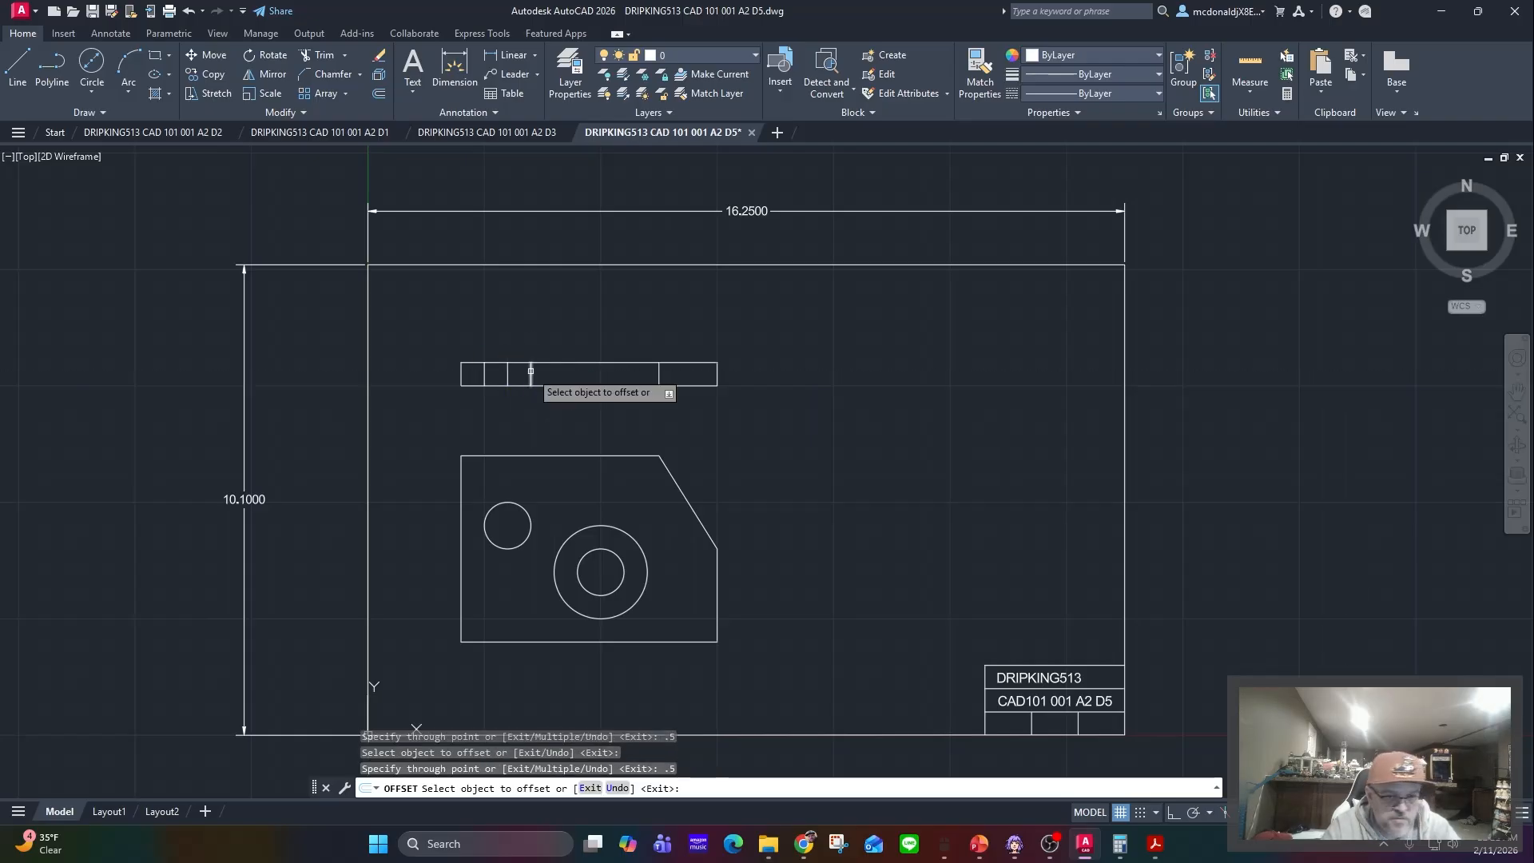
- Offset the top view's left edge 3 units inward for the concentric circles' centre, and offset that line 0.5 to both sides
click(462, 373)
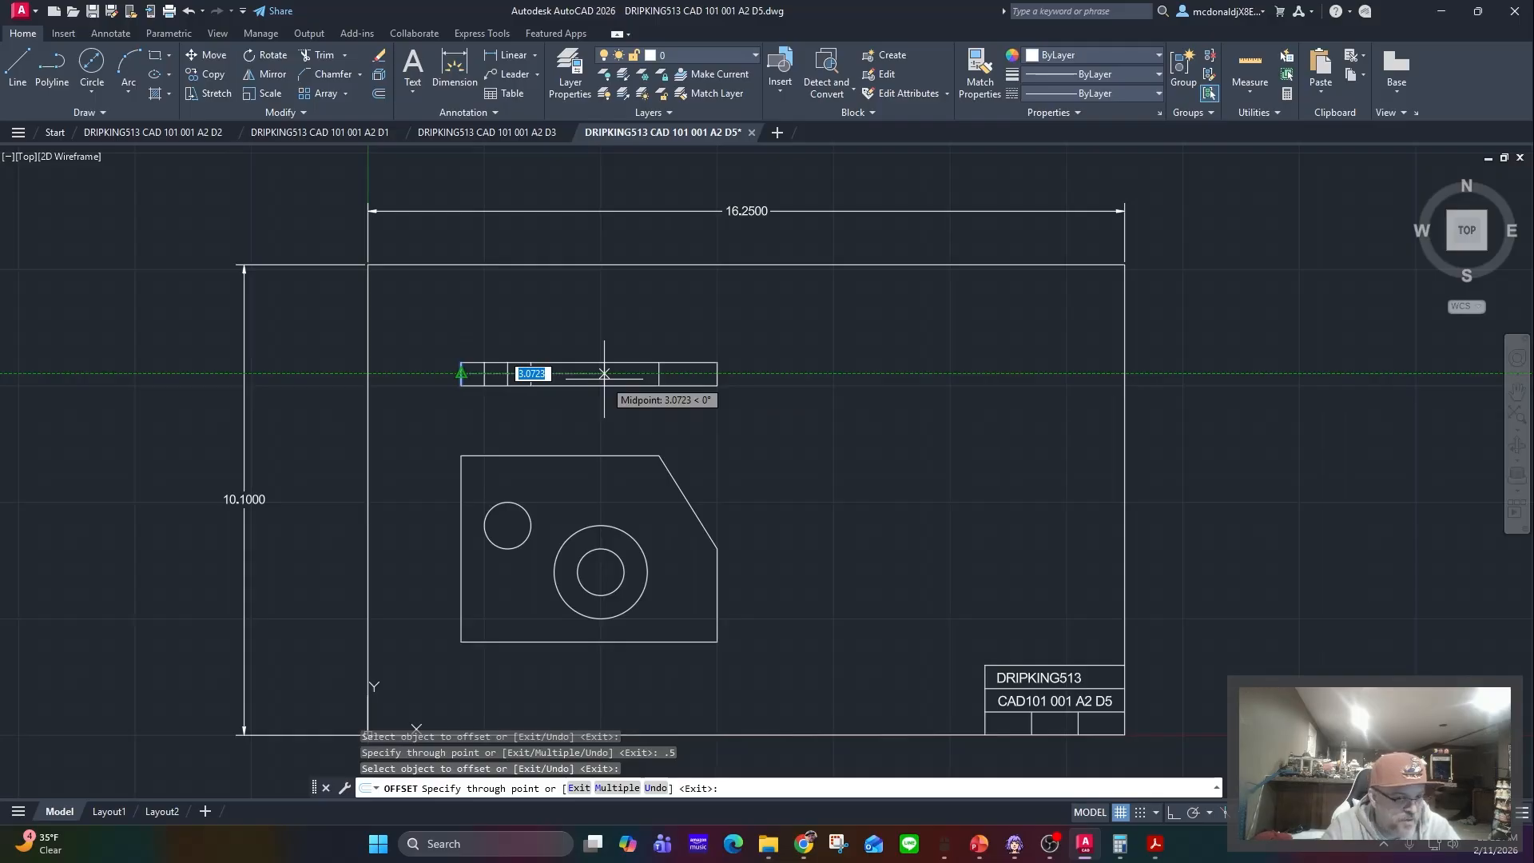
text(3)
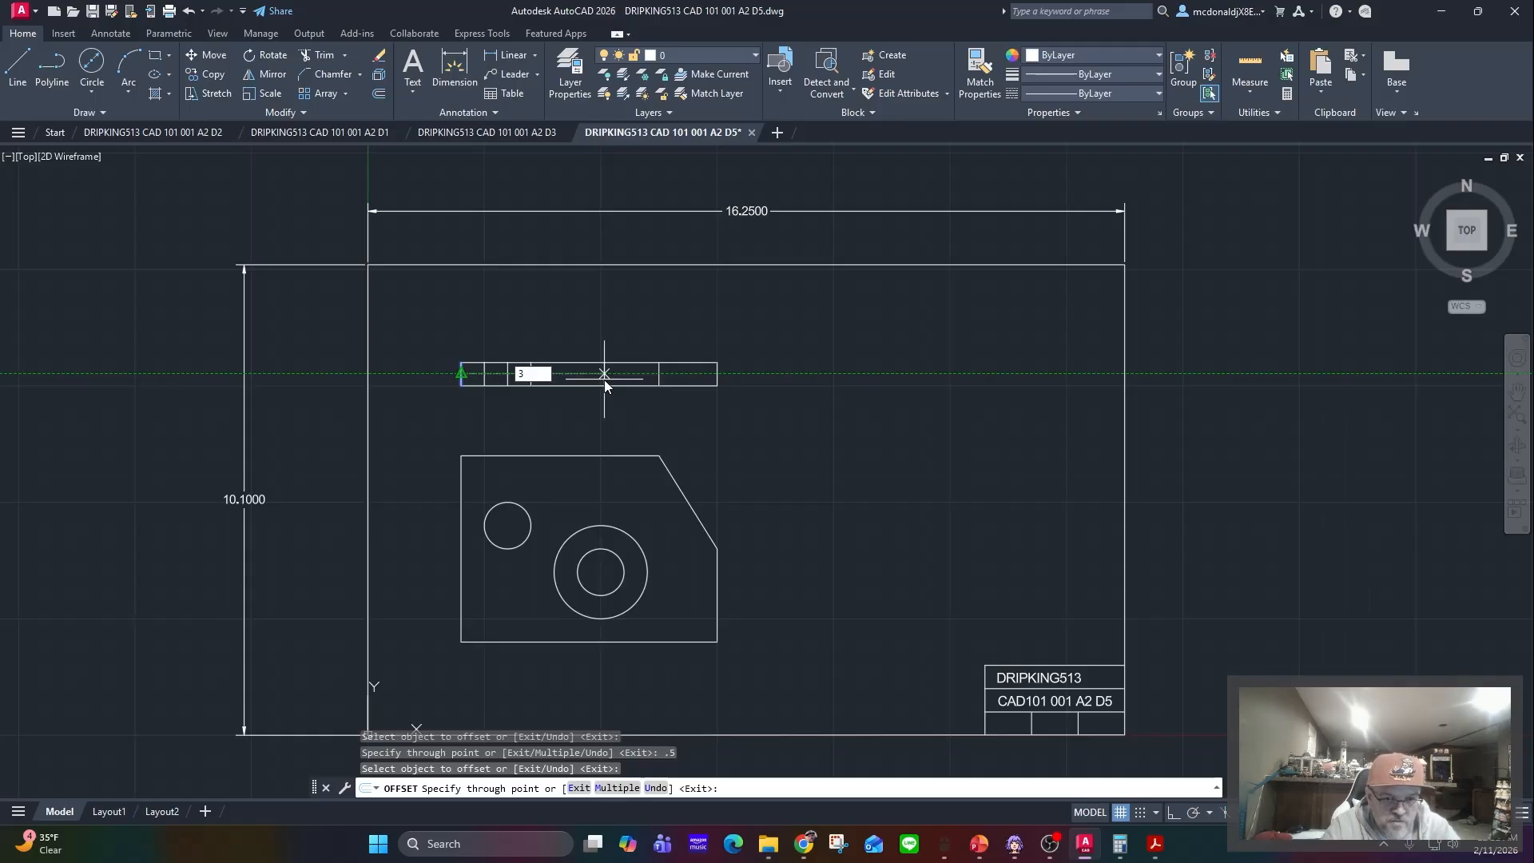
key(Return)
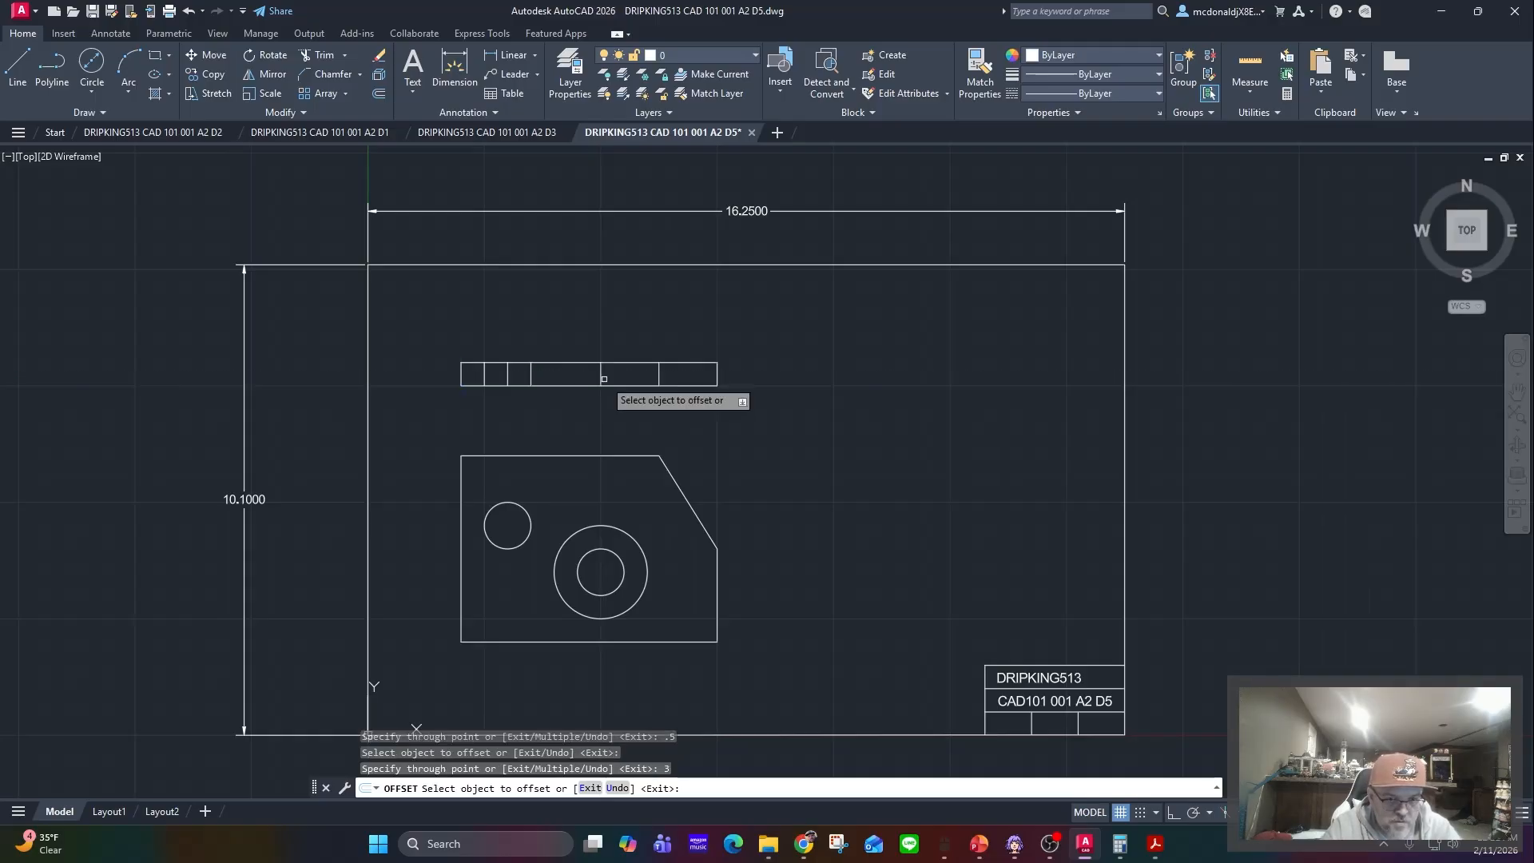
click(601, 376)
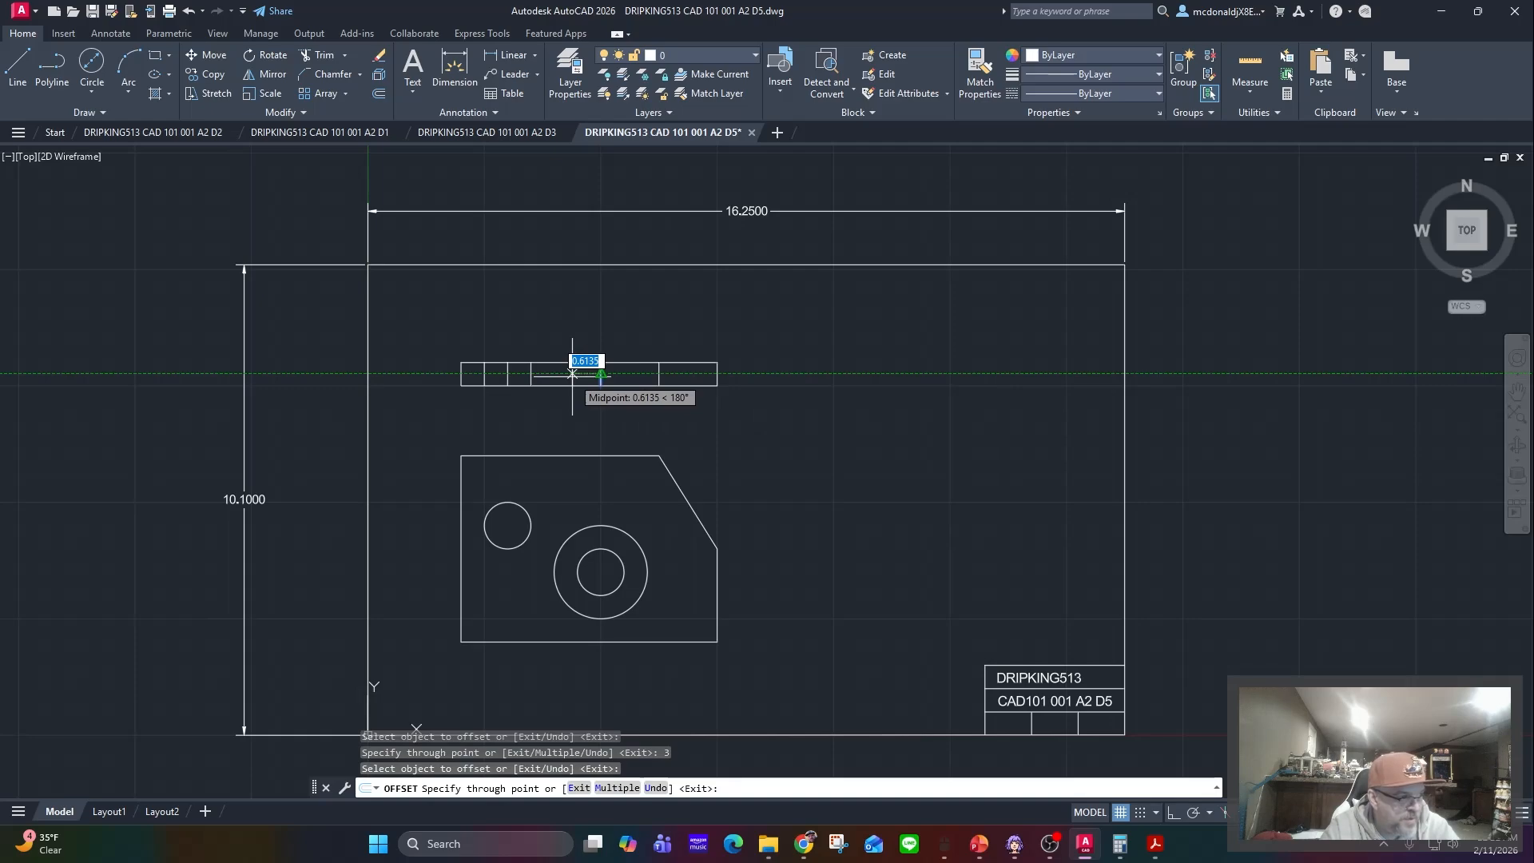
text(.5)
key(Return)
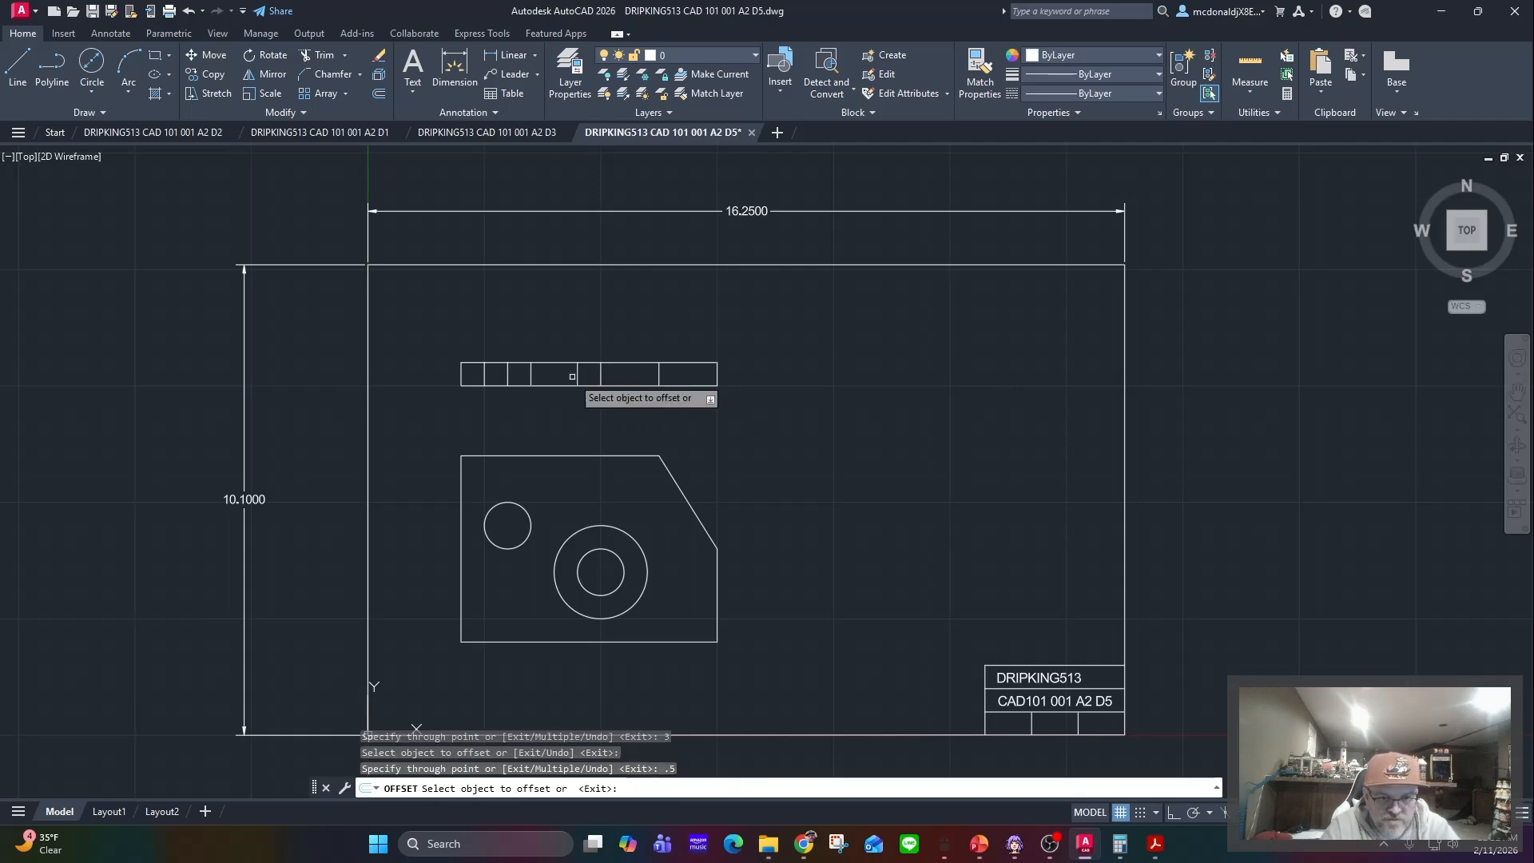
click(603, 376)
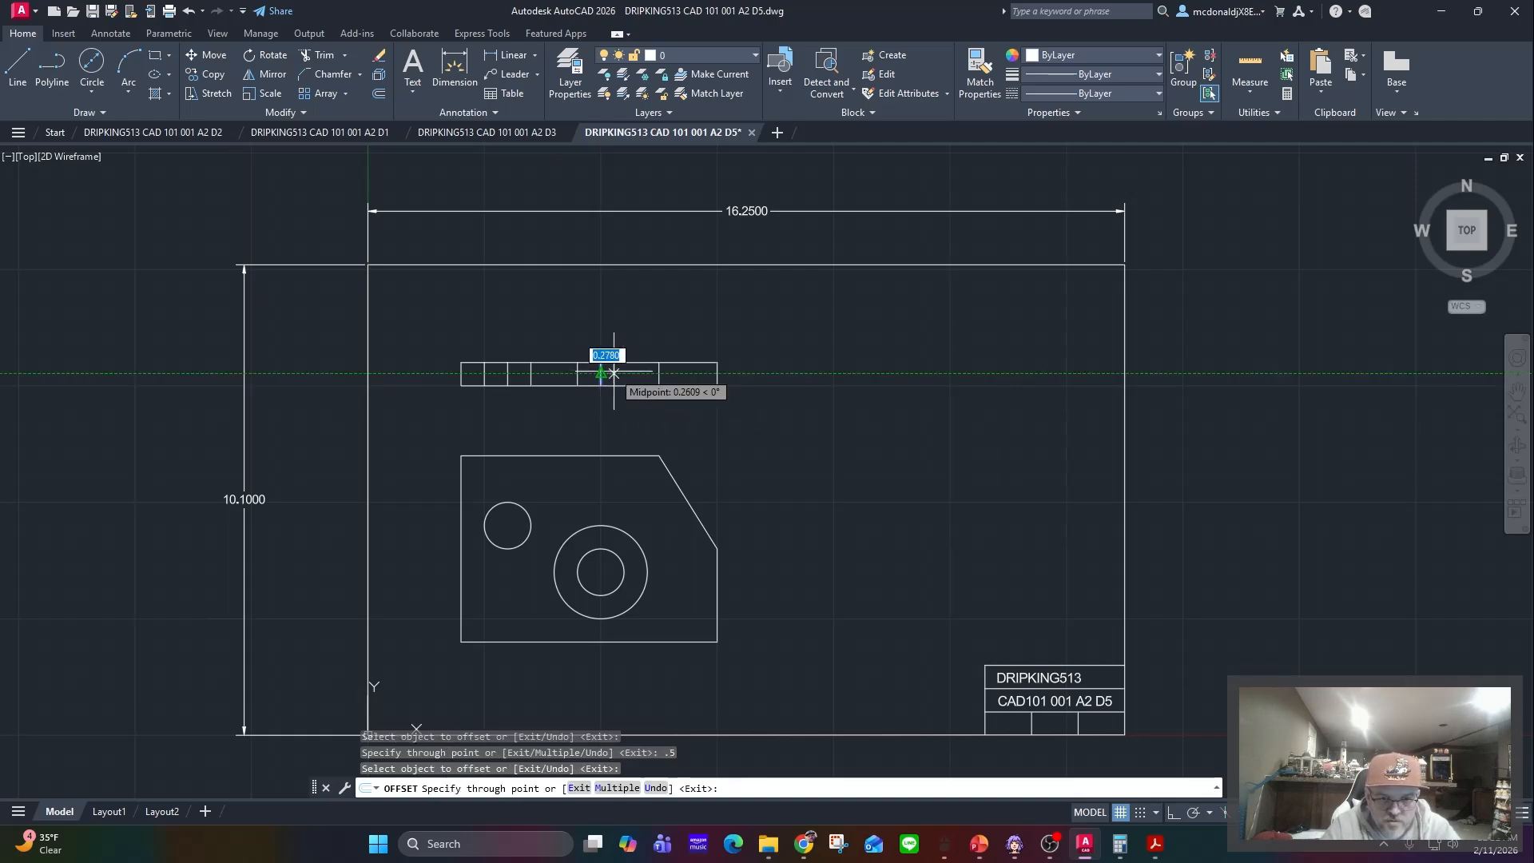
text(.5)
key(Return)
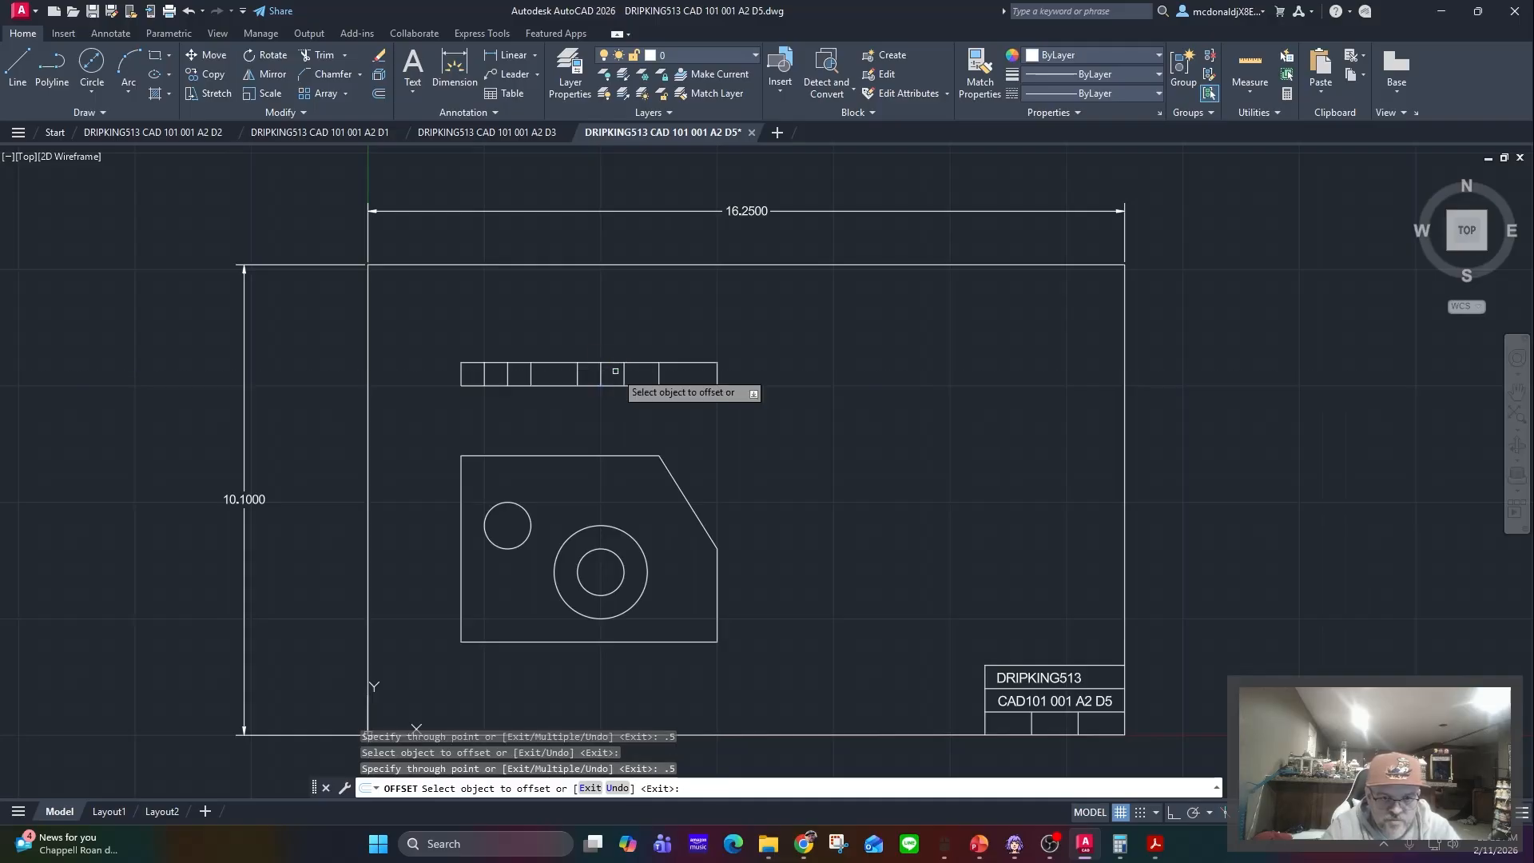
- Offset the concentric circles' centre line in the top view 1 unit to both sides for the outer circle's edges
click(601, 374)
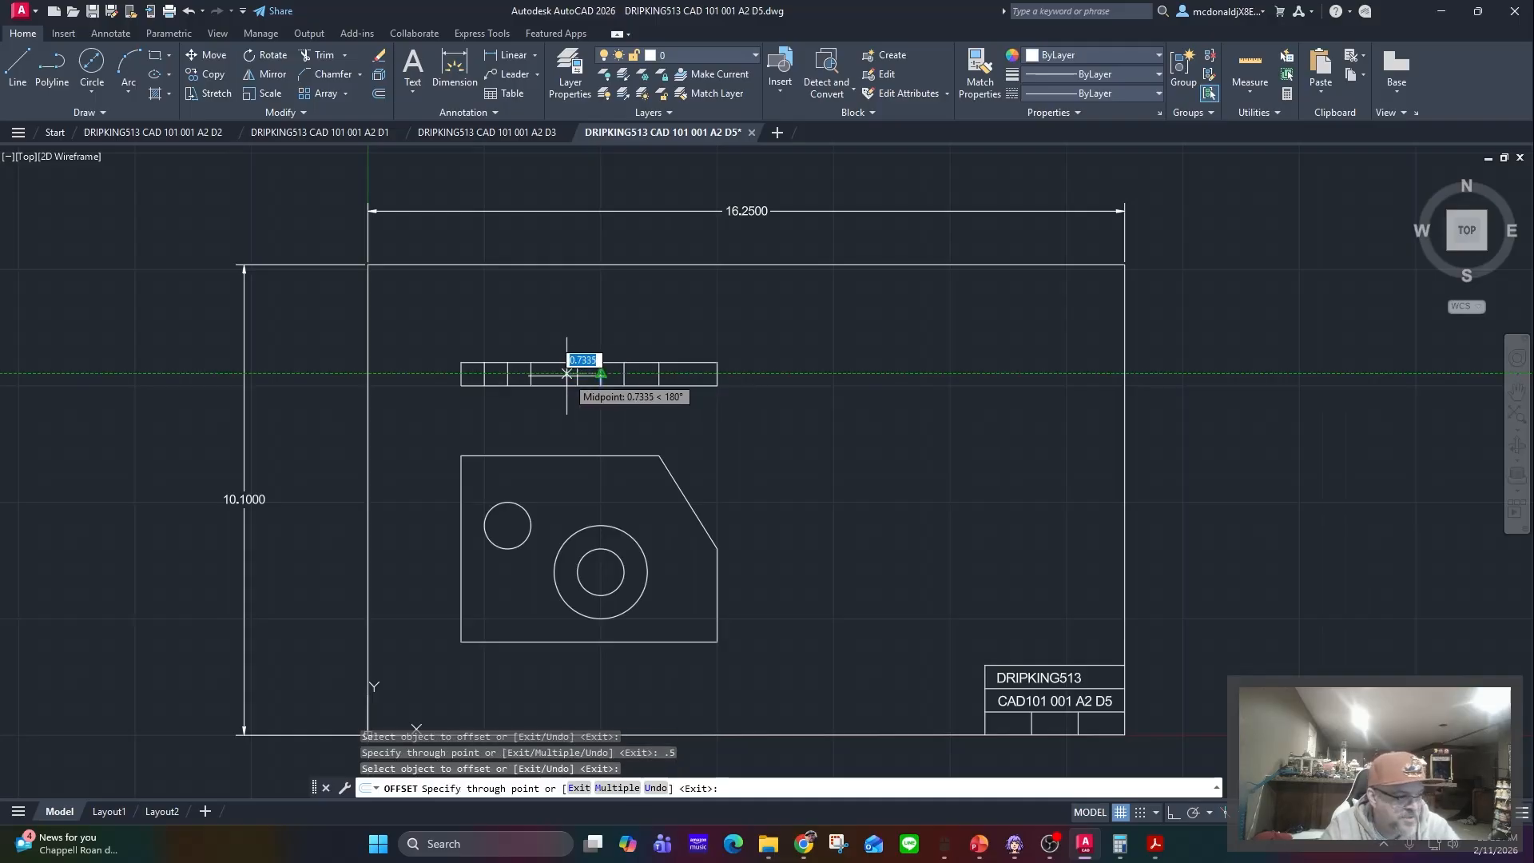
text(1)
key(Return)
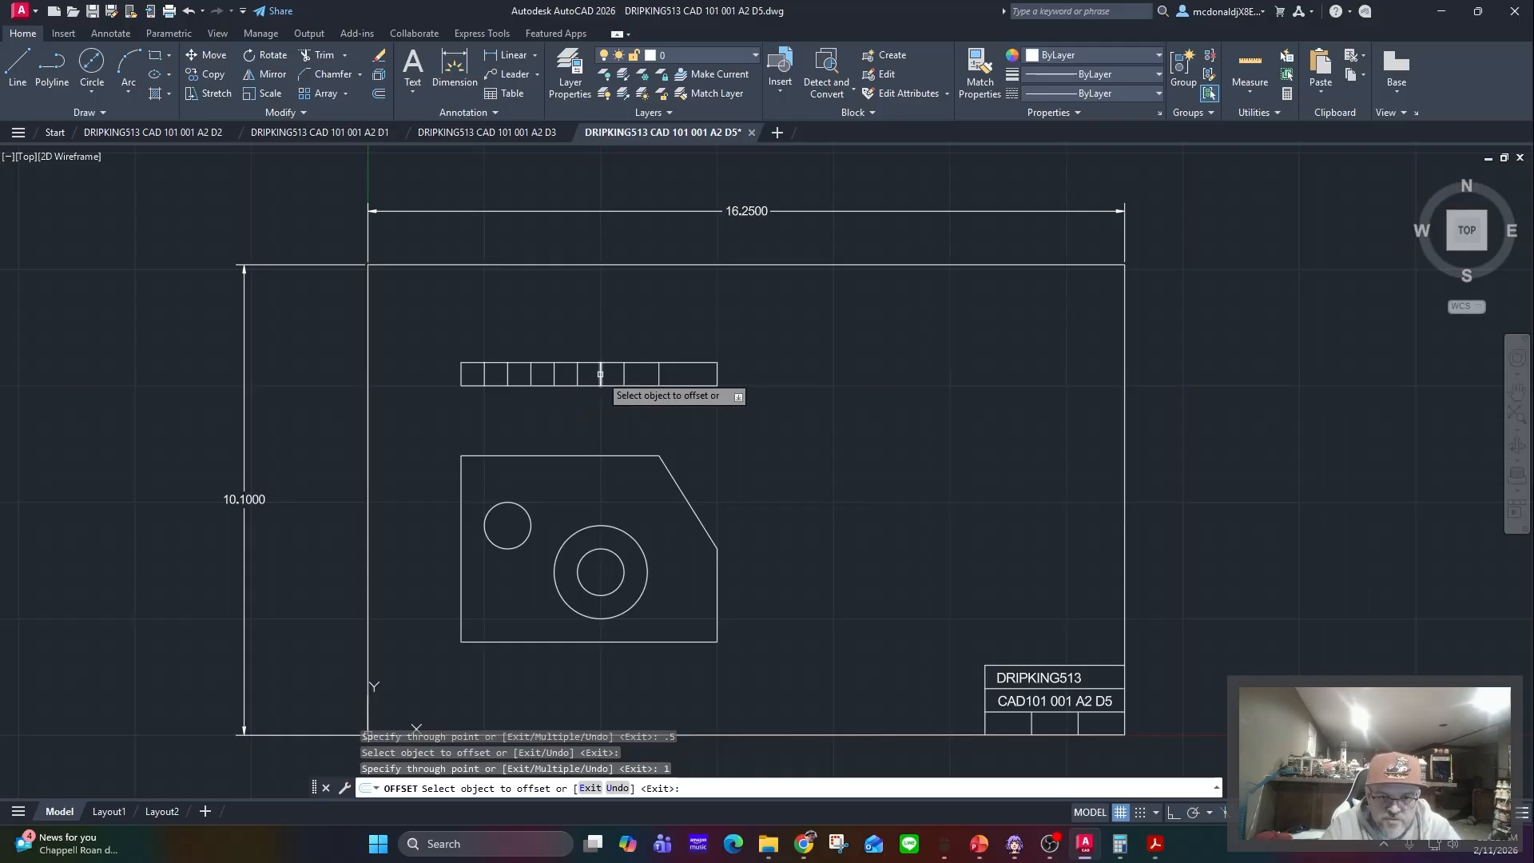
click(601, 373)
text(1)
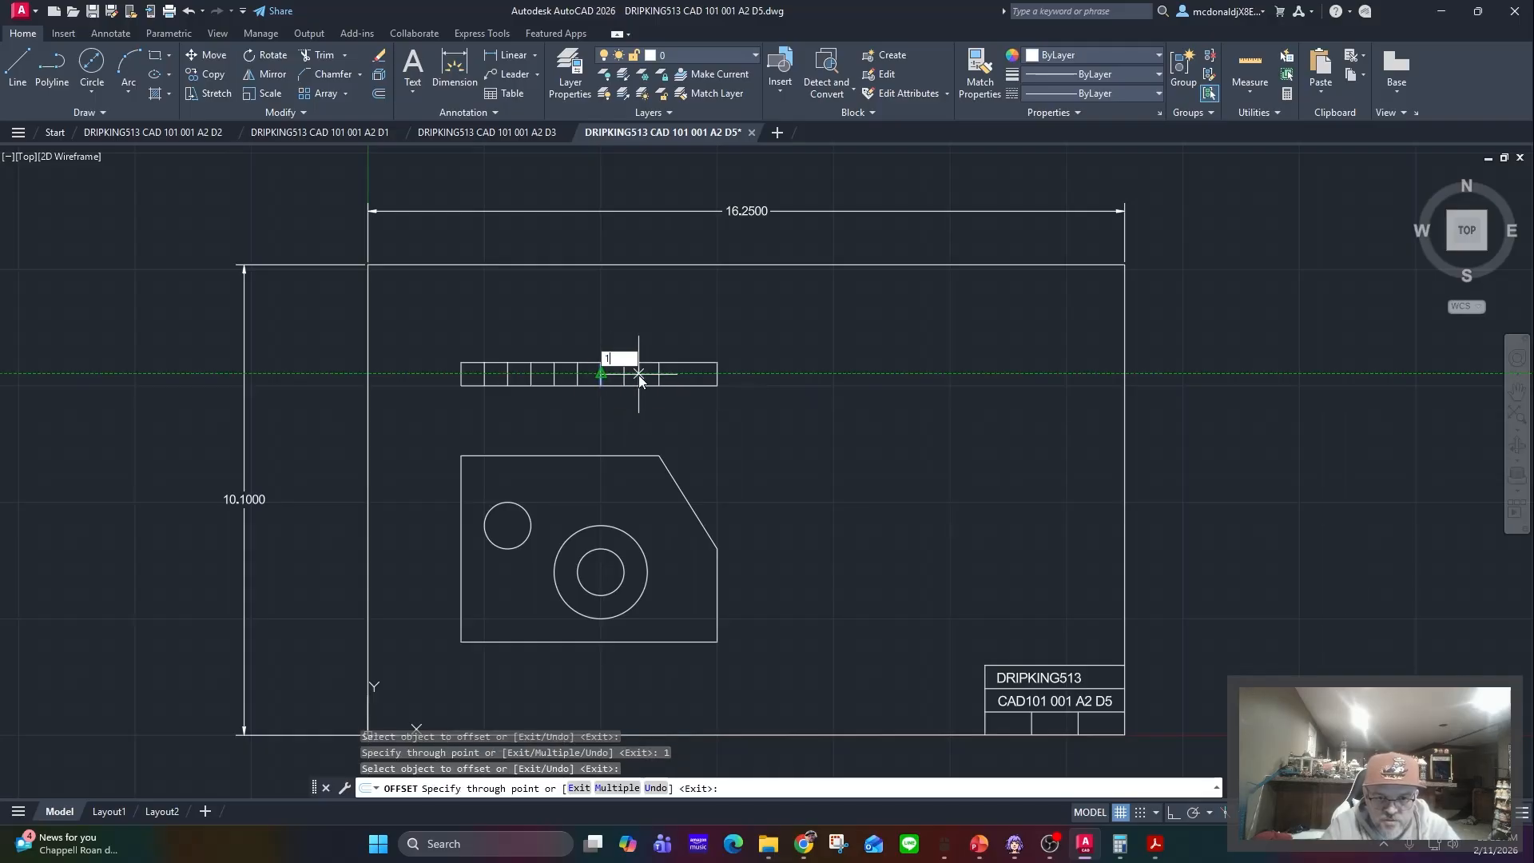
key(Return)
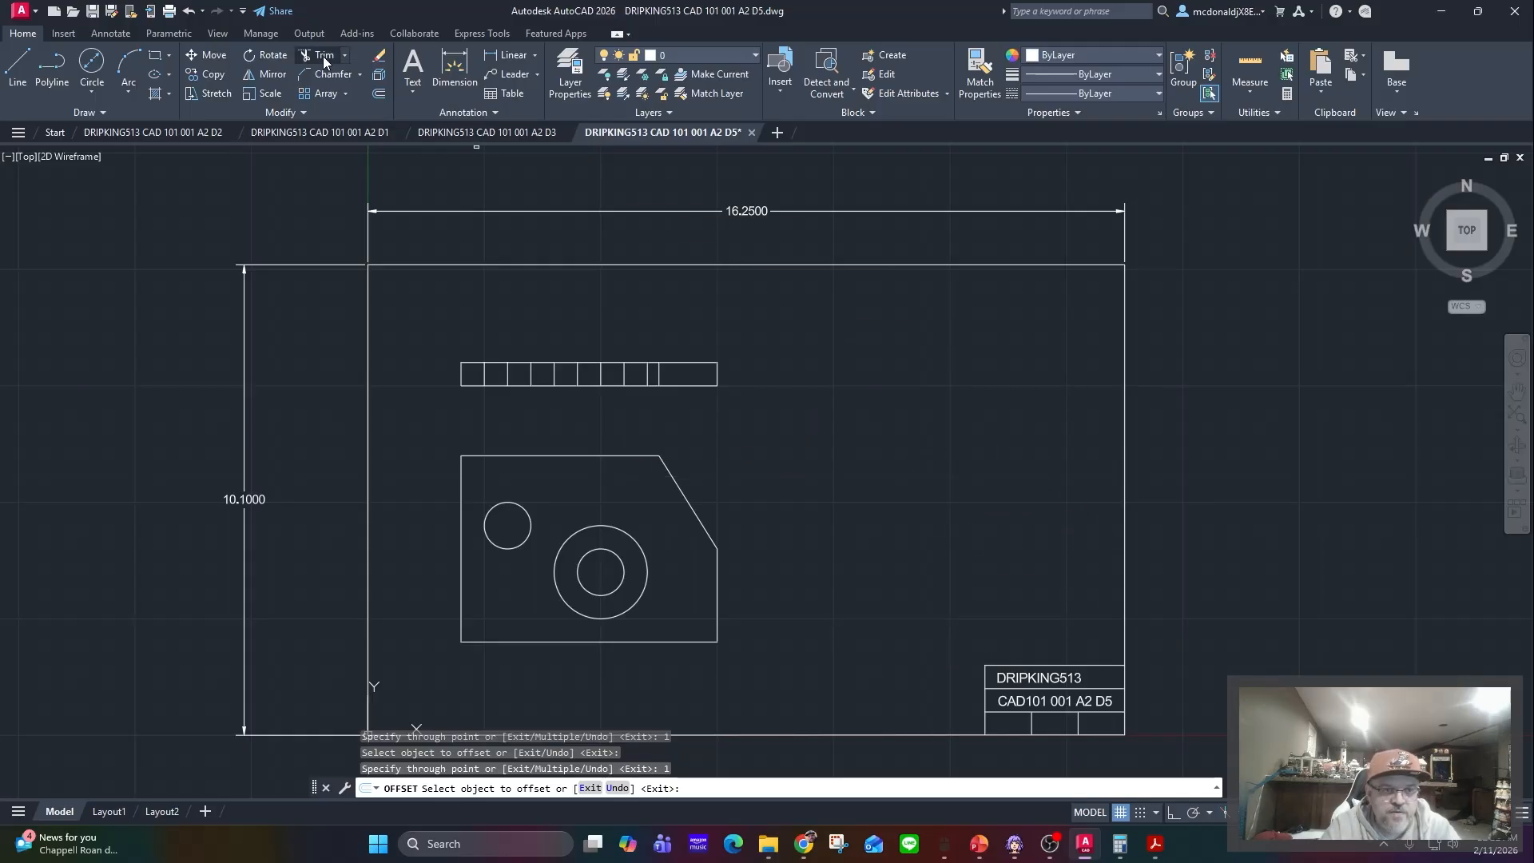
- Extend the plate's top and bottom edges rightward to the right line of the sheet border
click(346, 55)
click(333, 114)
click(636, 456)
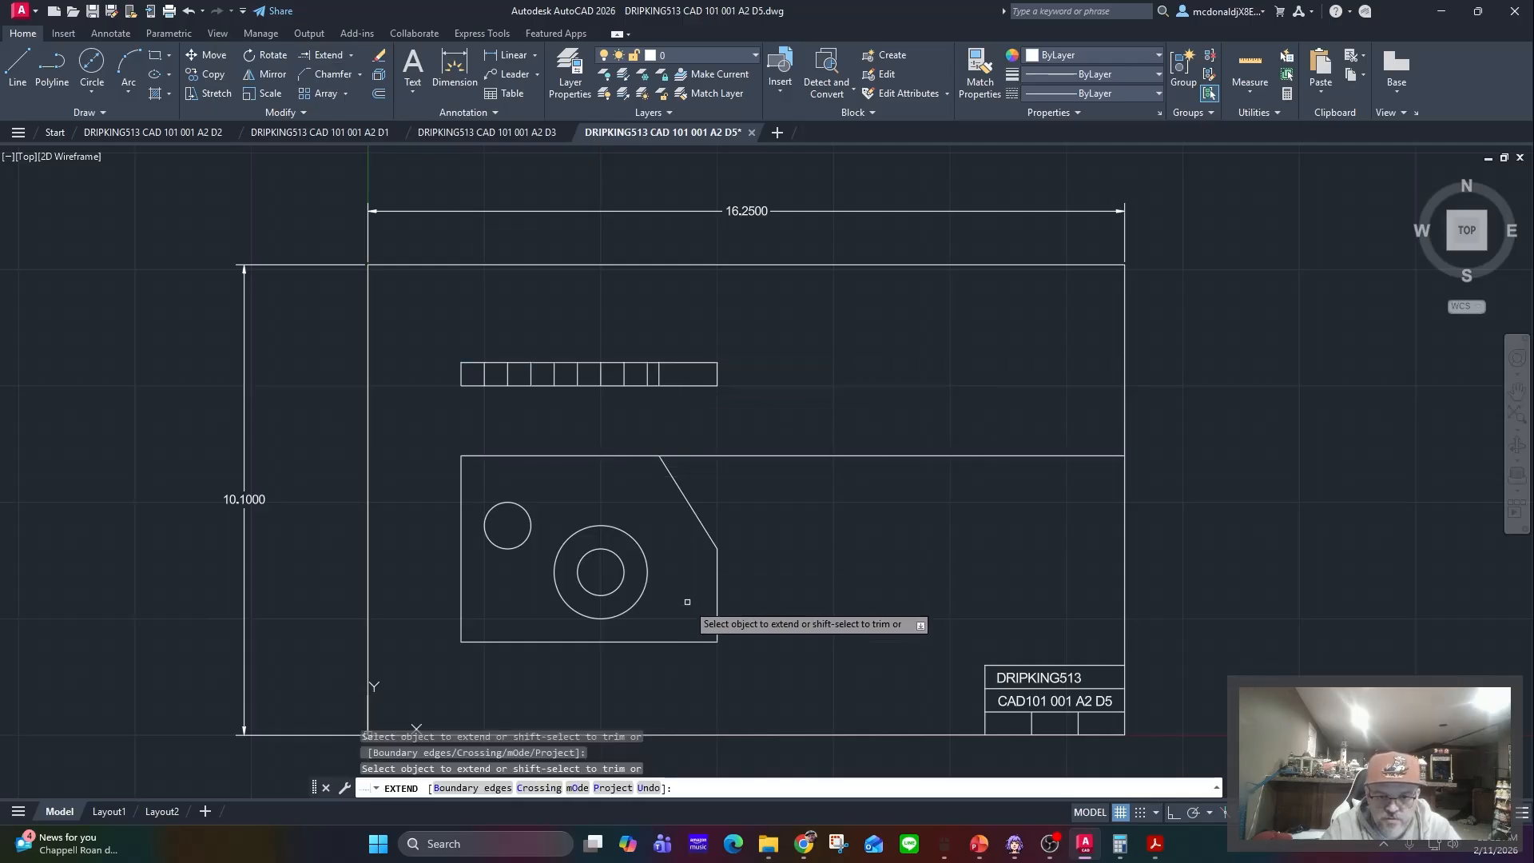
click(683, 640)
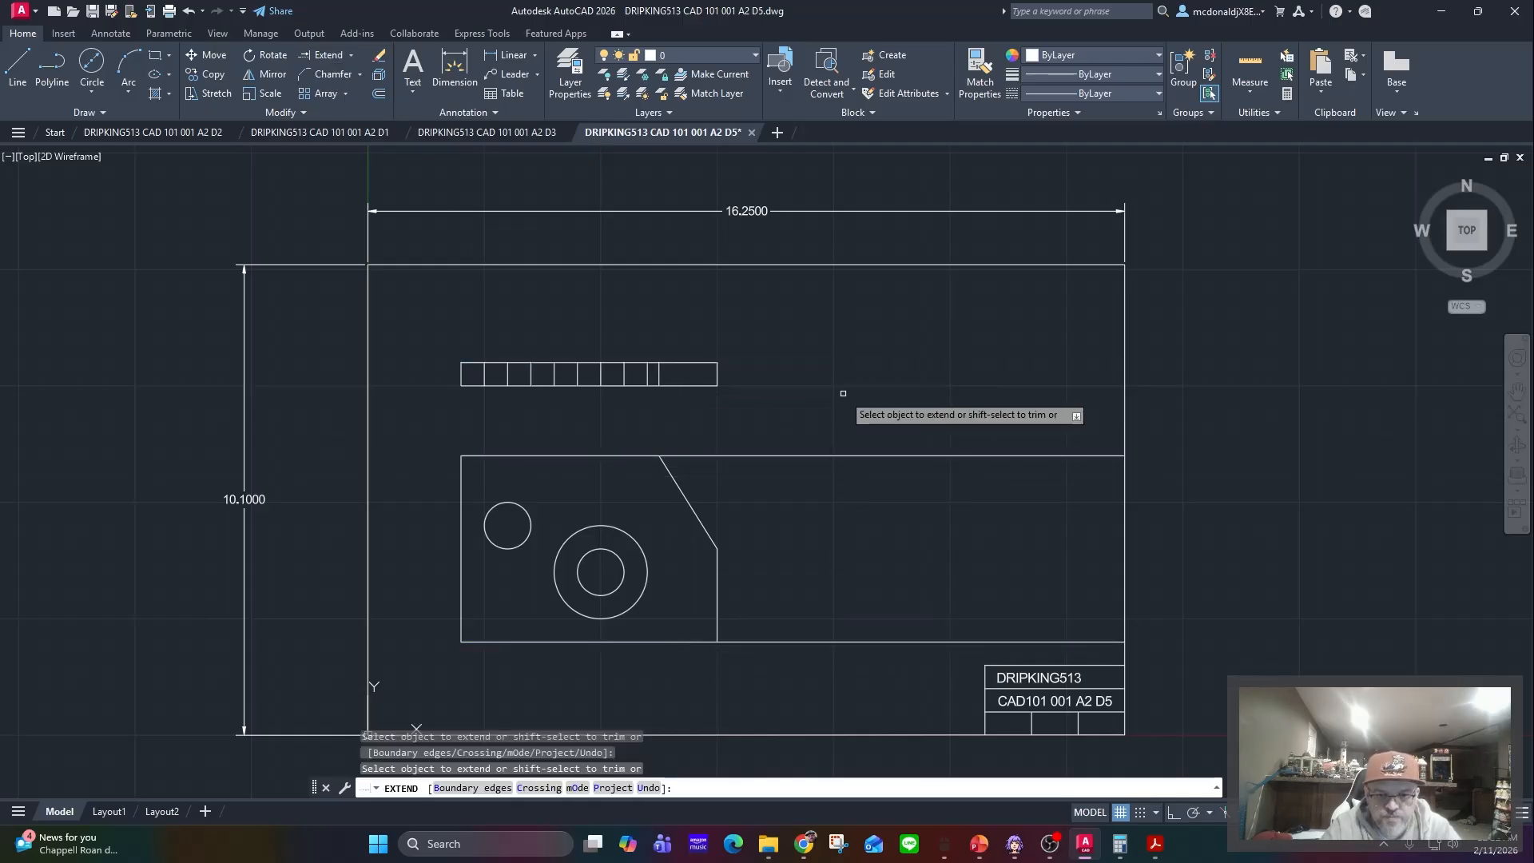
- Offset the plate's right edge to a freely picked point between the projection lines, and offset the new line 0.5 back toward the plate
click(380, 93)
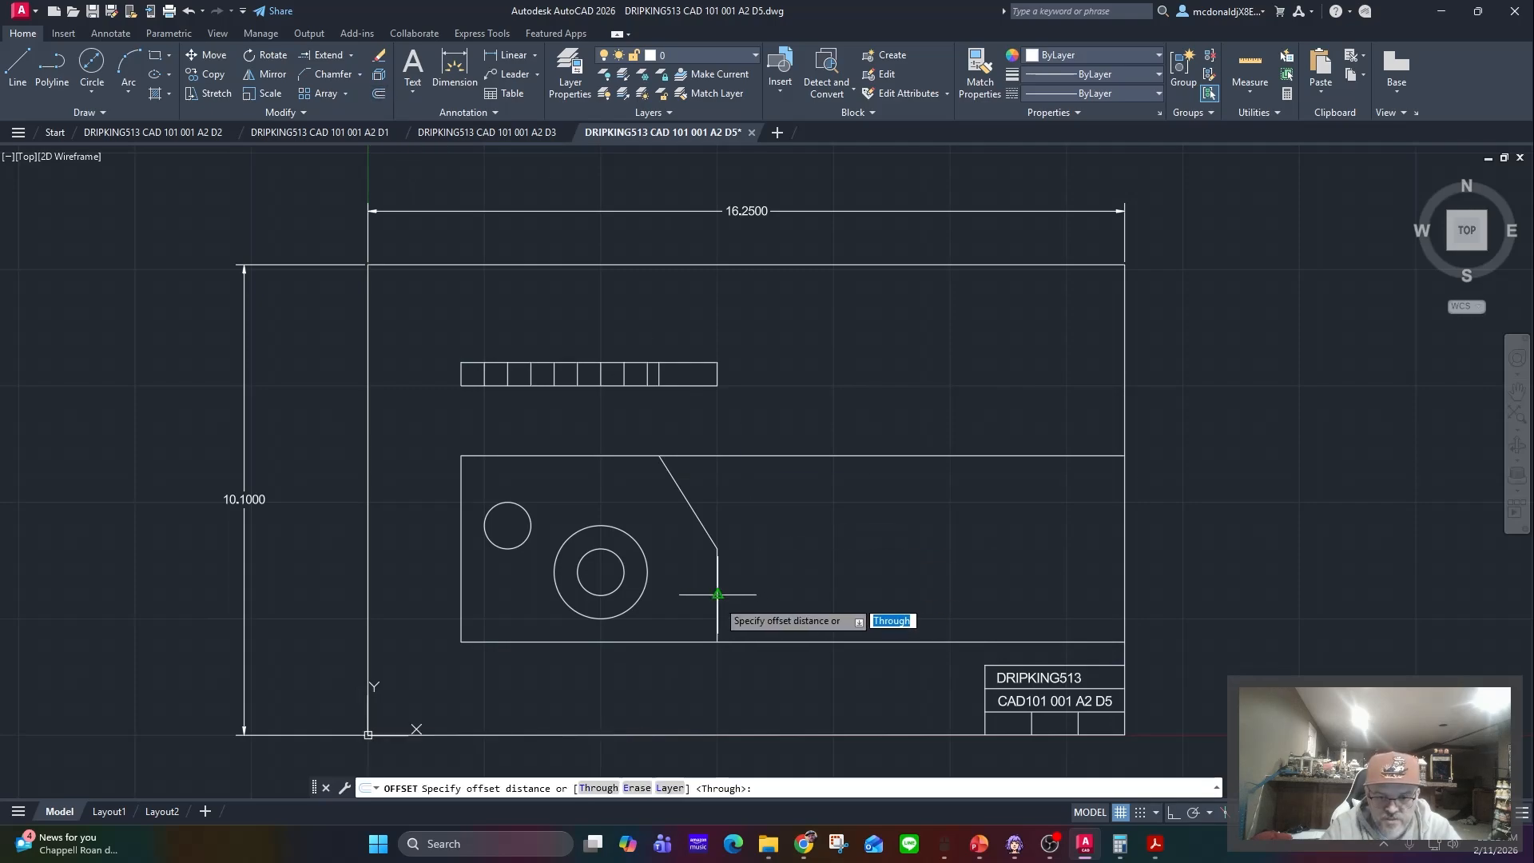
click(599, 787)
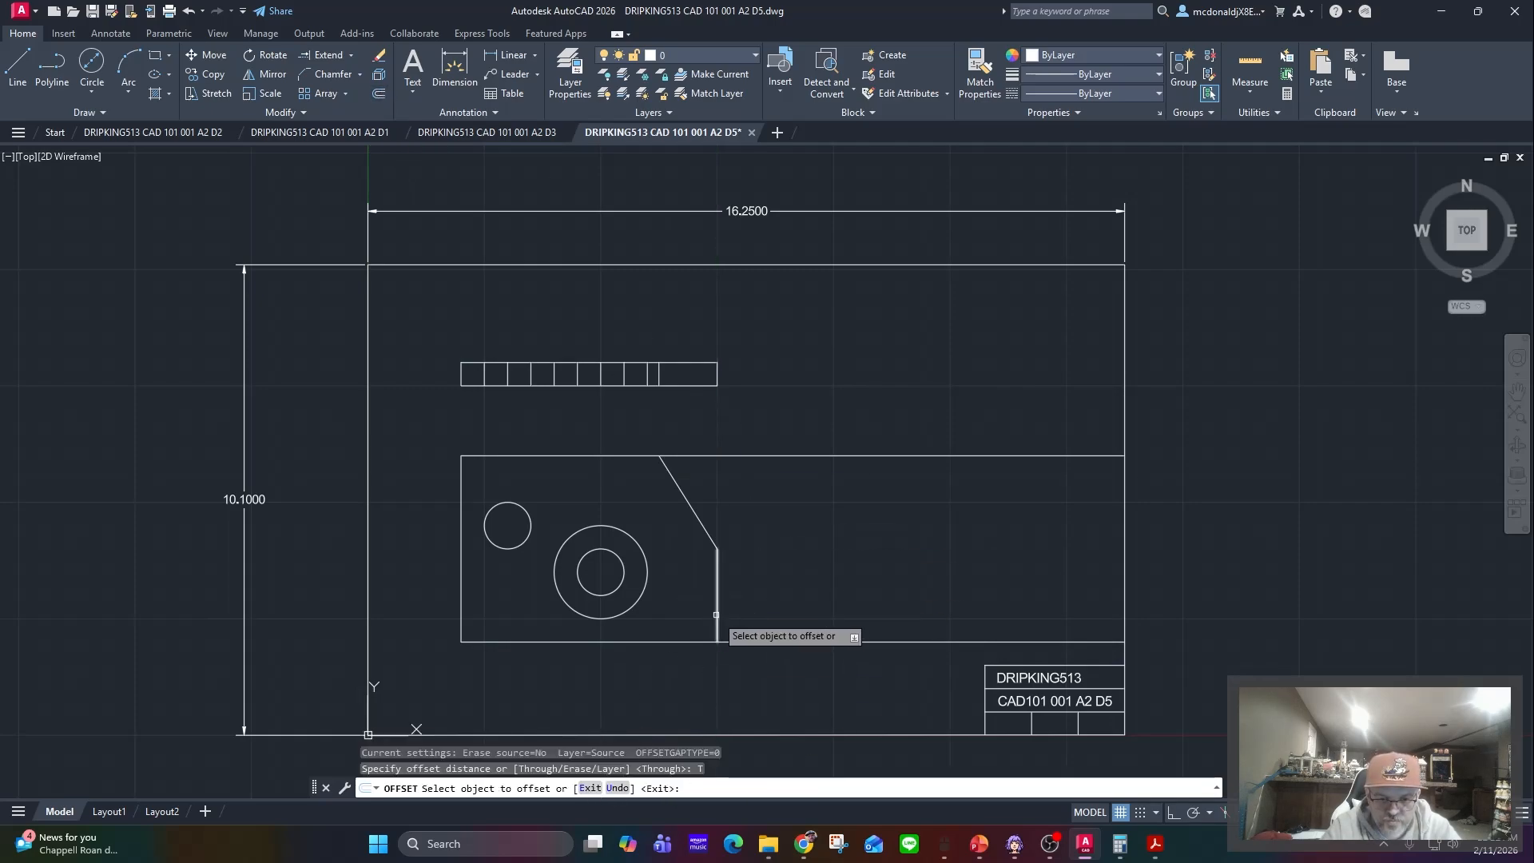
click(717, 619)
click(852, 605)
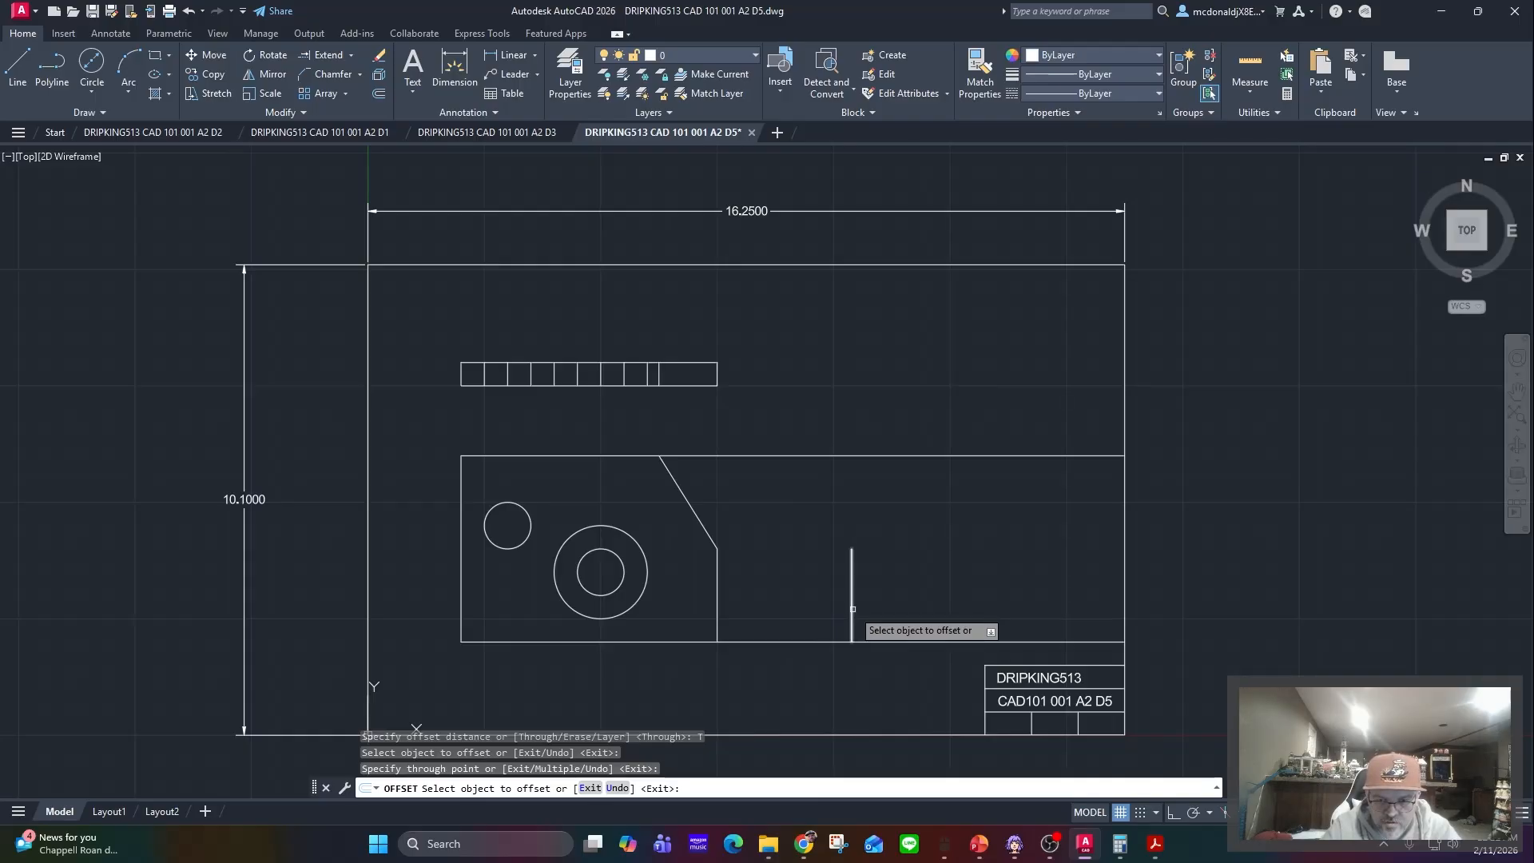
click(851, 605)
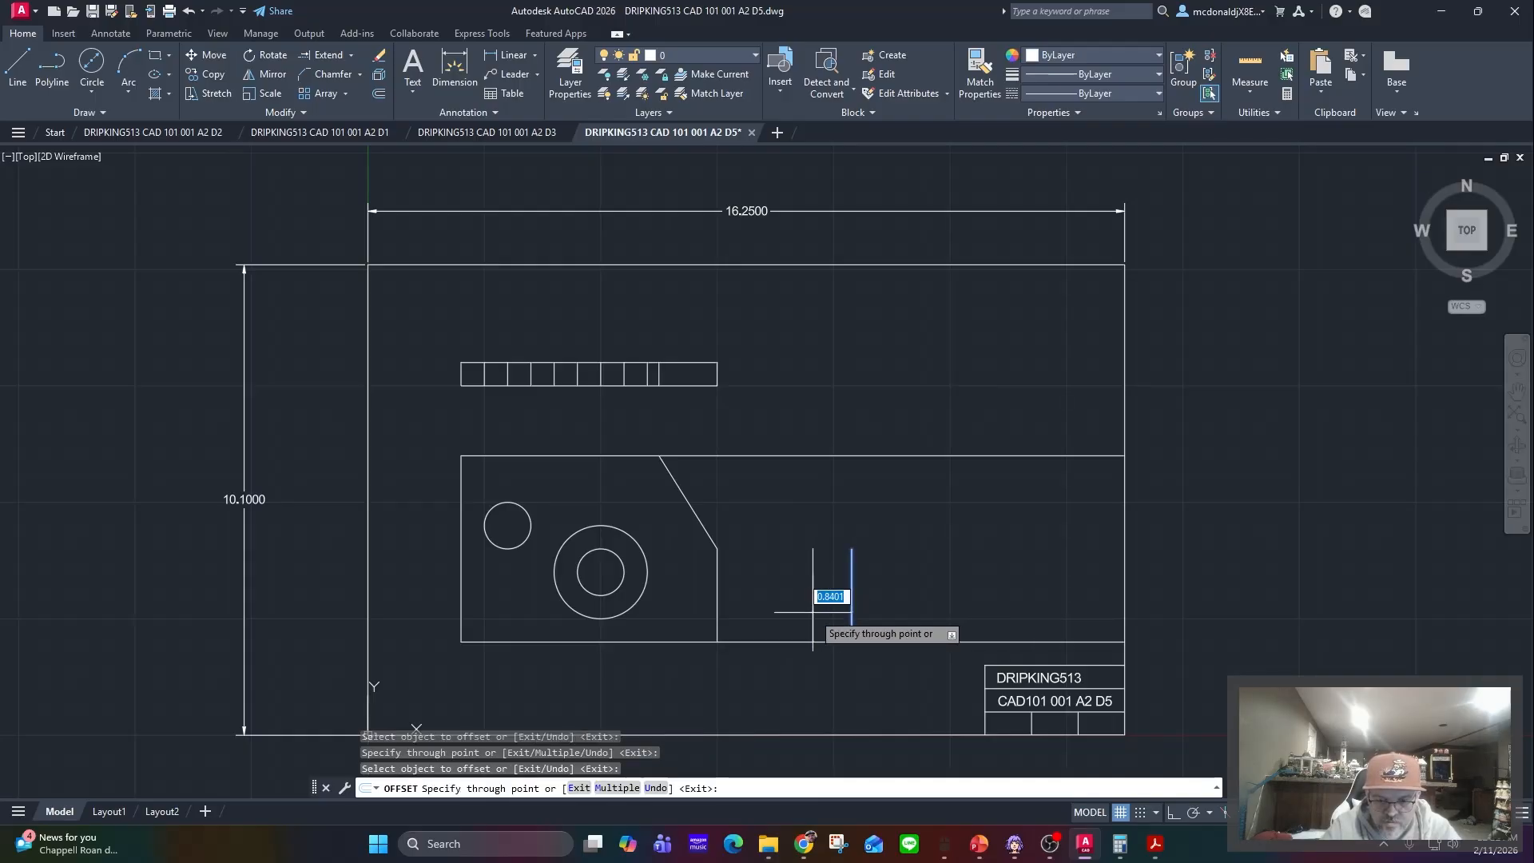
text(0.5)
key(Return)
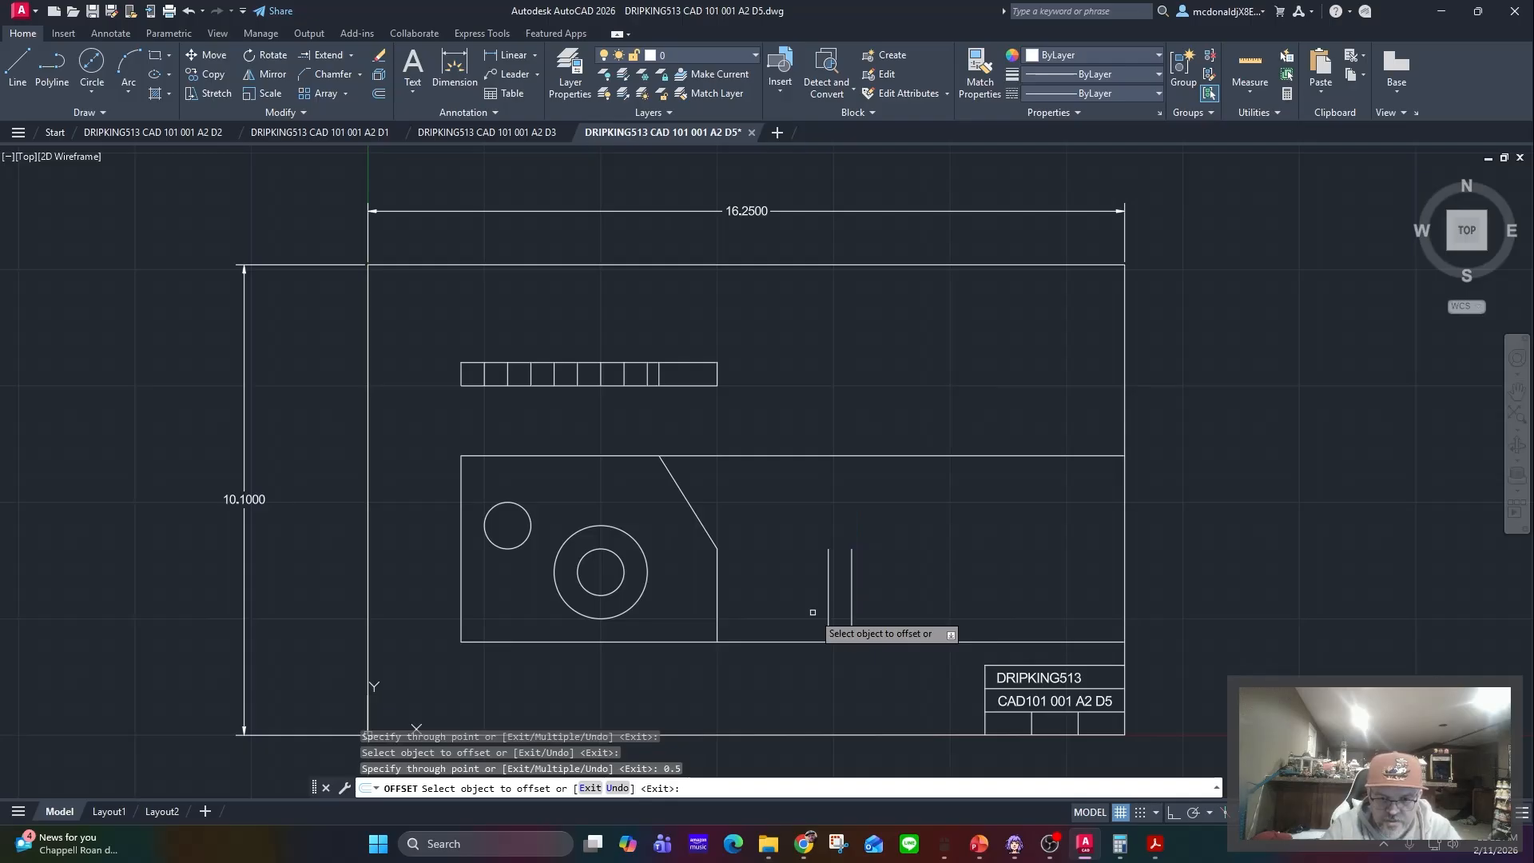
- Extend both offset vertical lines up to the upper horizontal projection line
click(324, 51)
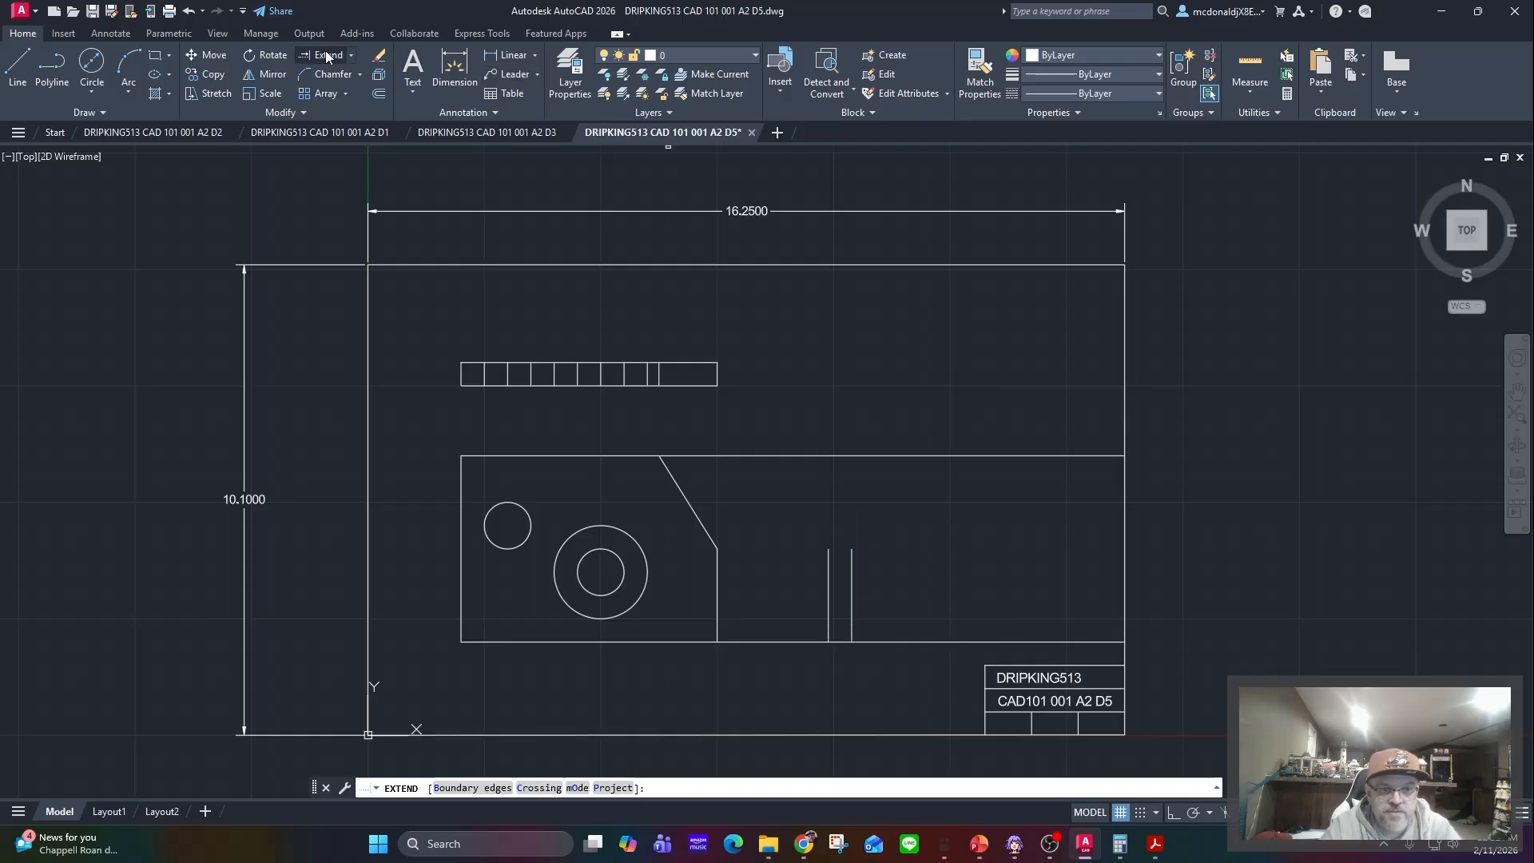
click(826, 573)
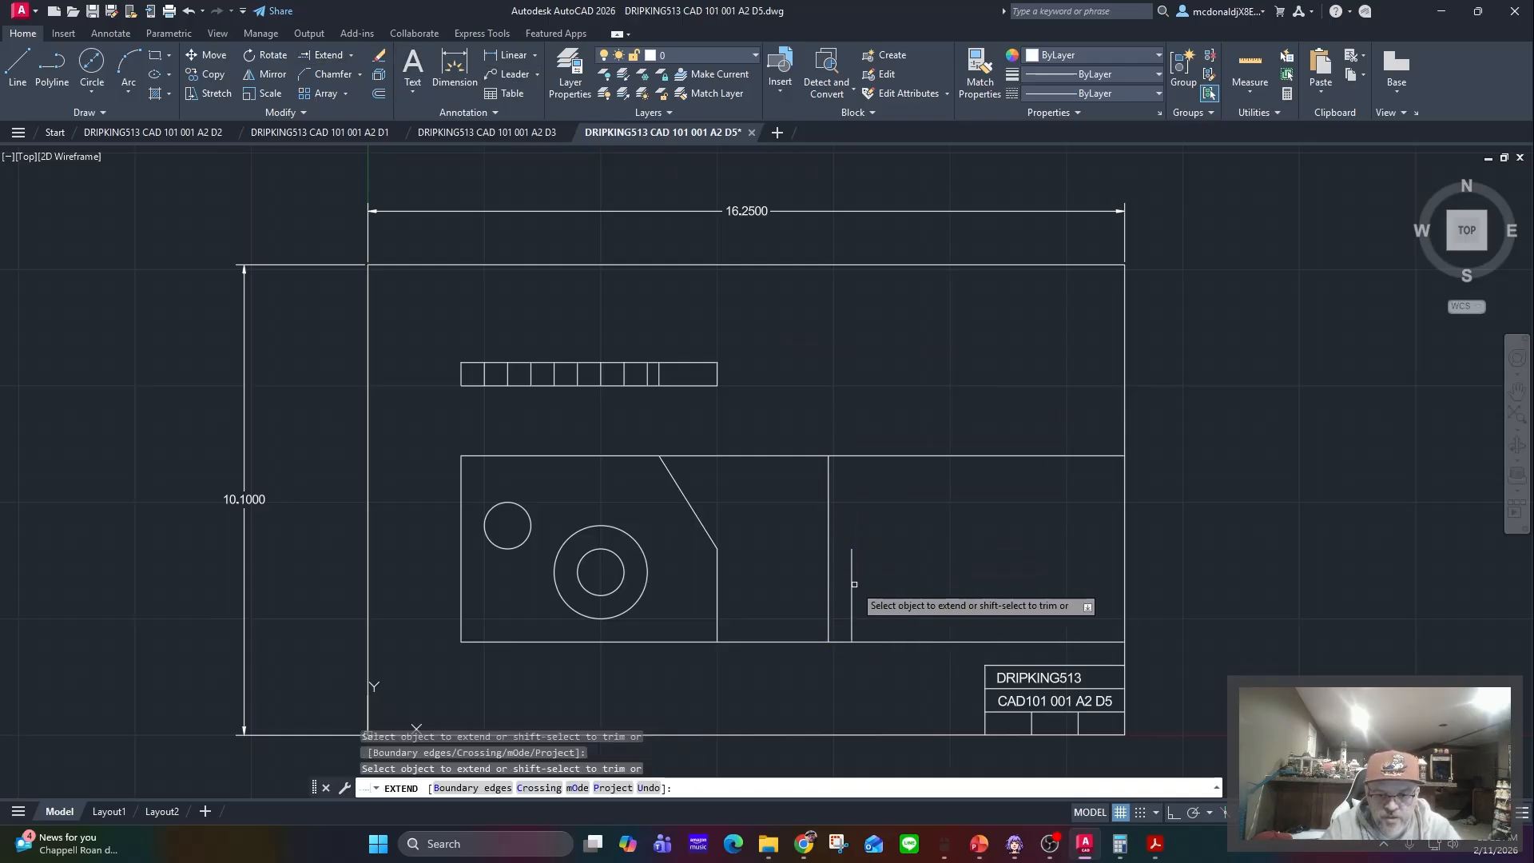
click(852, 582)
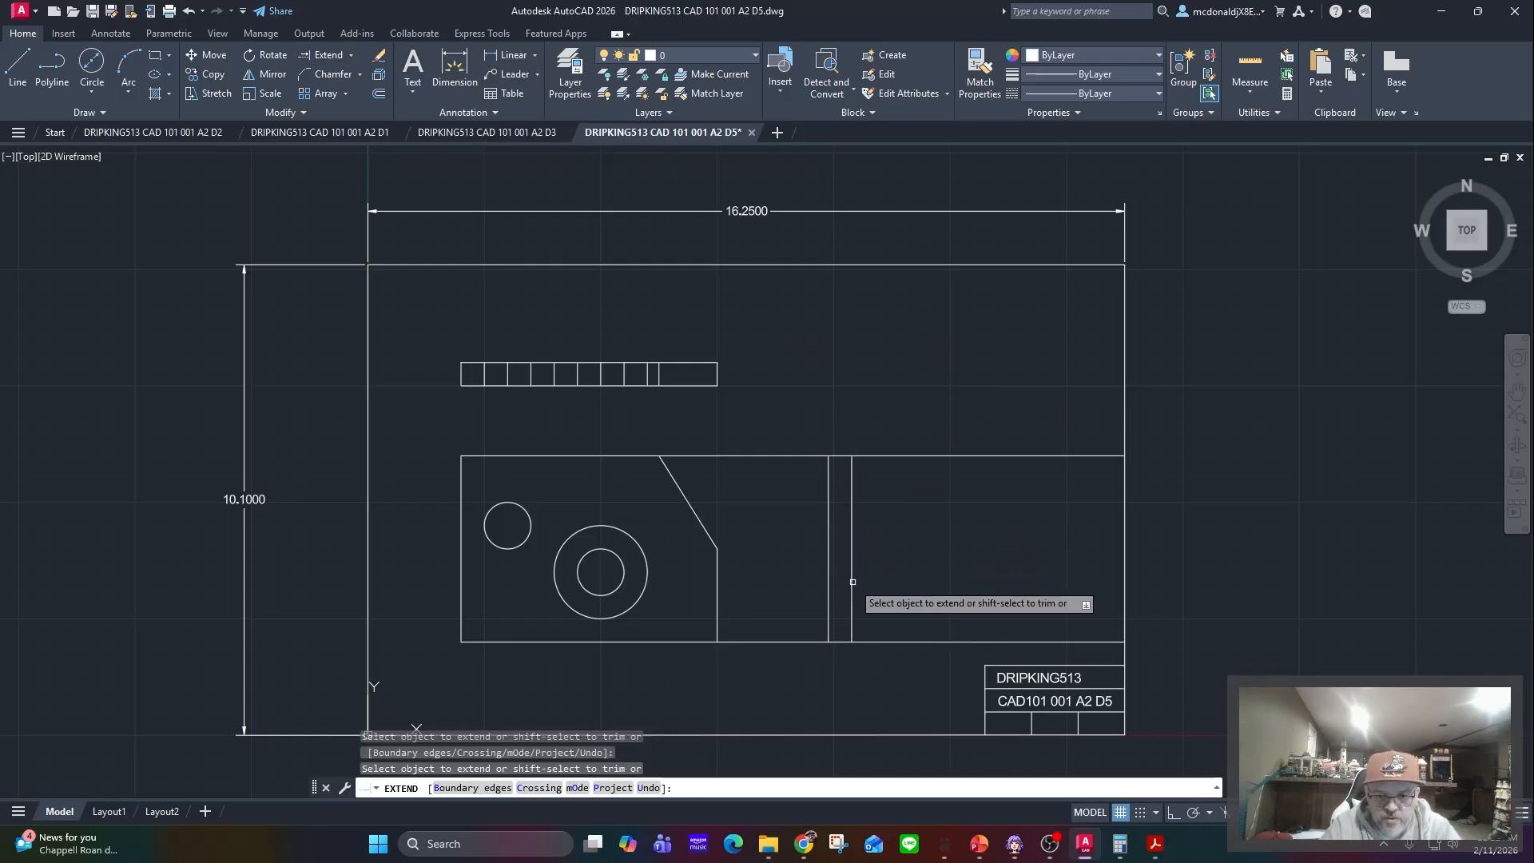
- Trim the horizontal projection lines on both sides of the vertical pair, leaving a closed narrow rectangle beside the plate
click(352, 55)
click(337, 82)
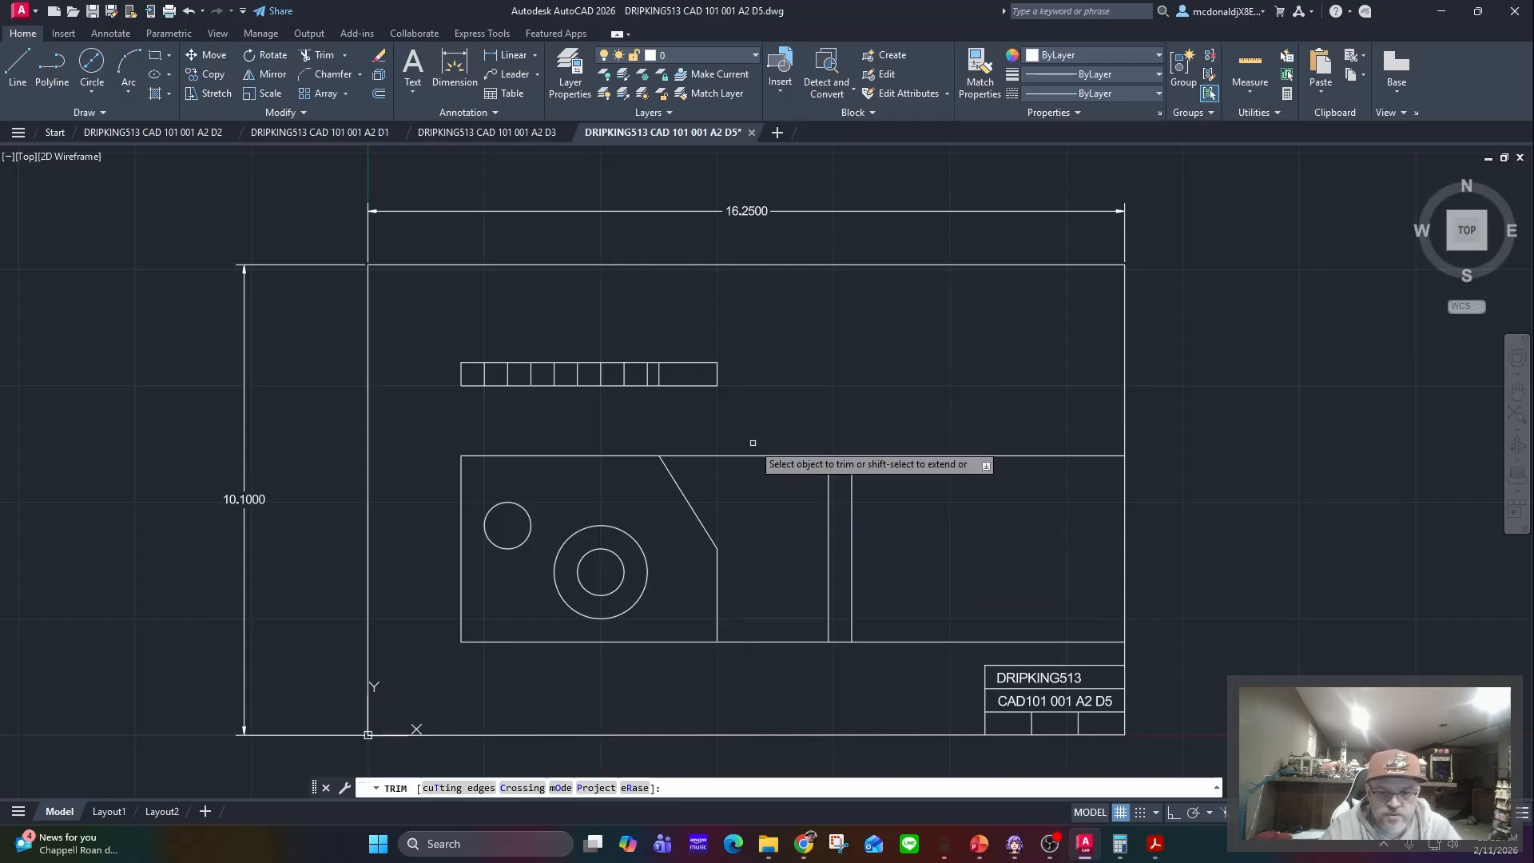
drag(757, 428, 787, 654)
drag(922, 432, 901, 643)
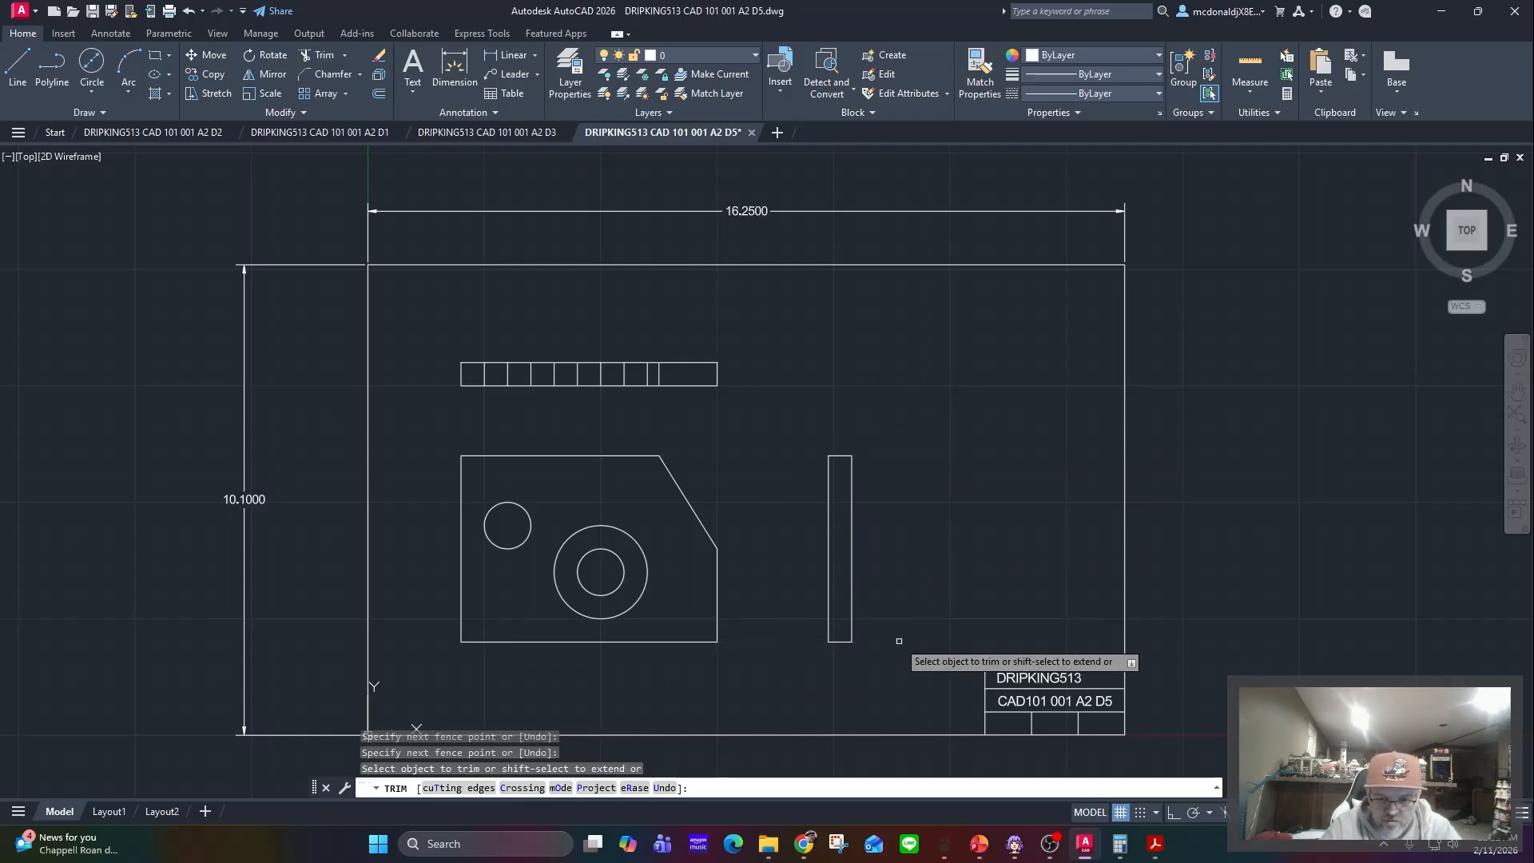
- Offset the side view's bottom edge 1.5 upward using the Through option to mark the concentric circles' centre height
click(379, 94)
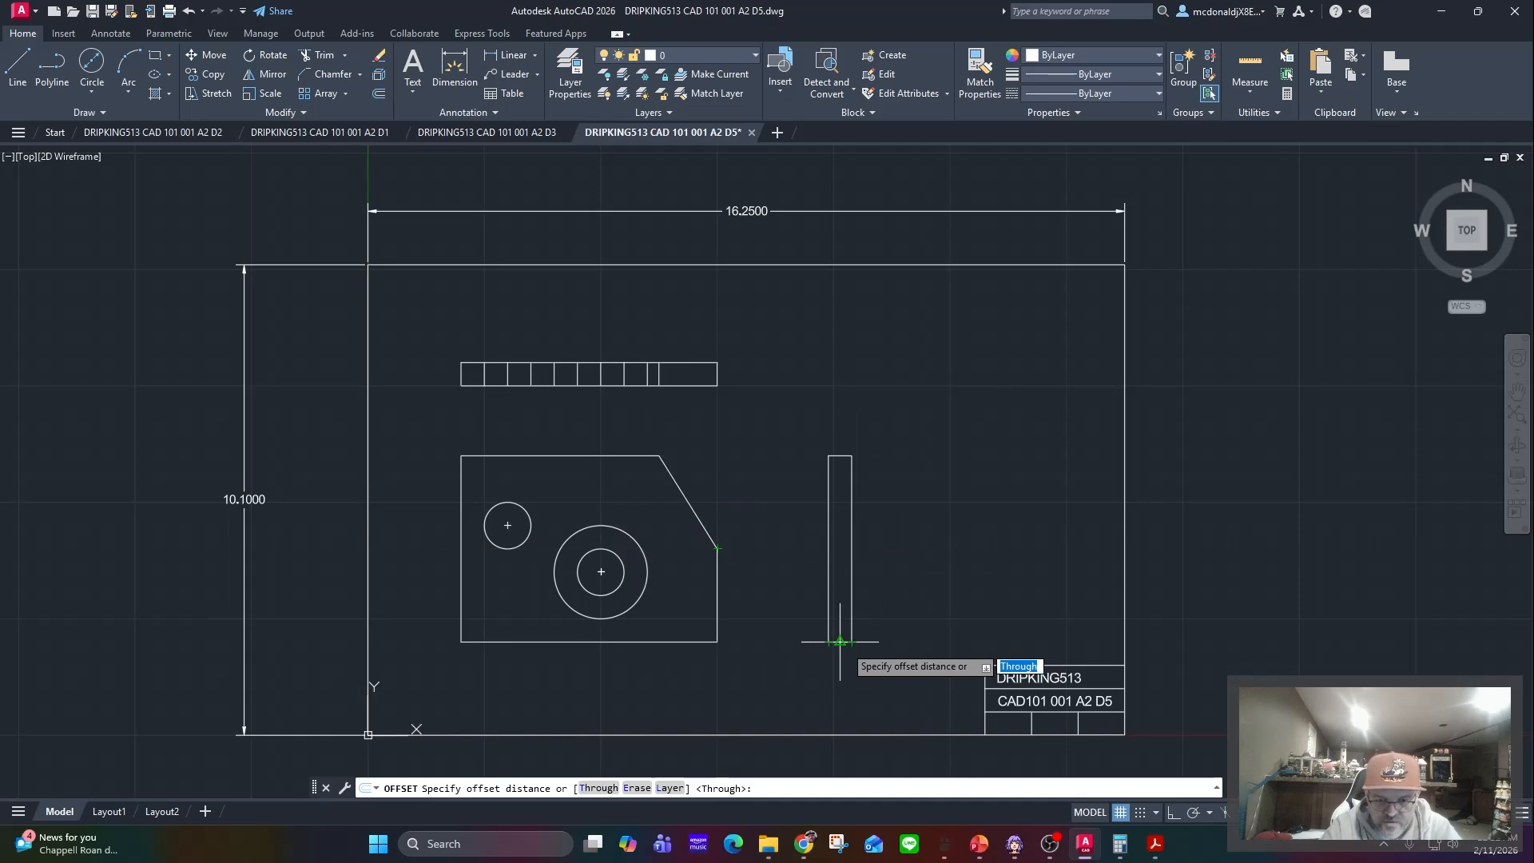
click(595, 787)
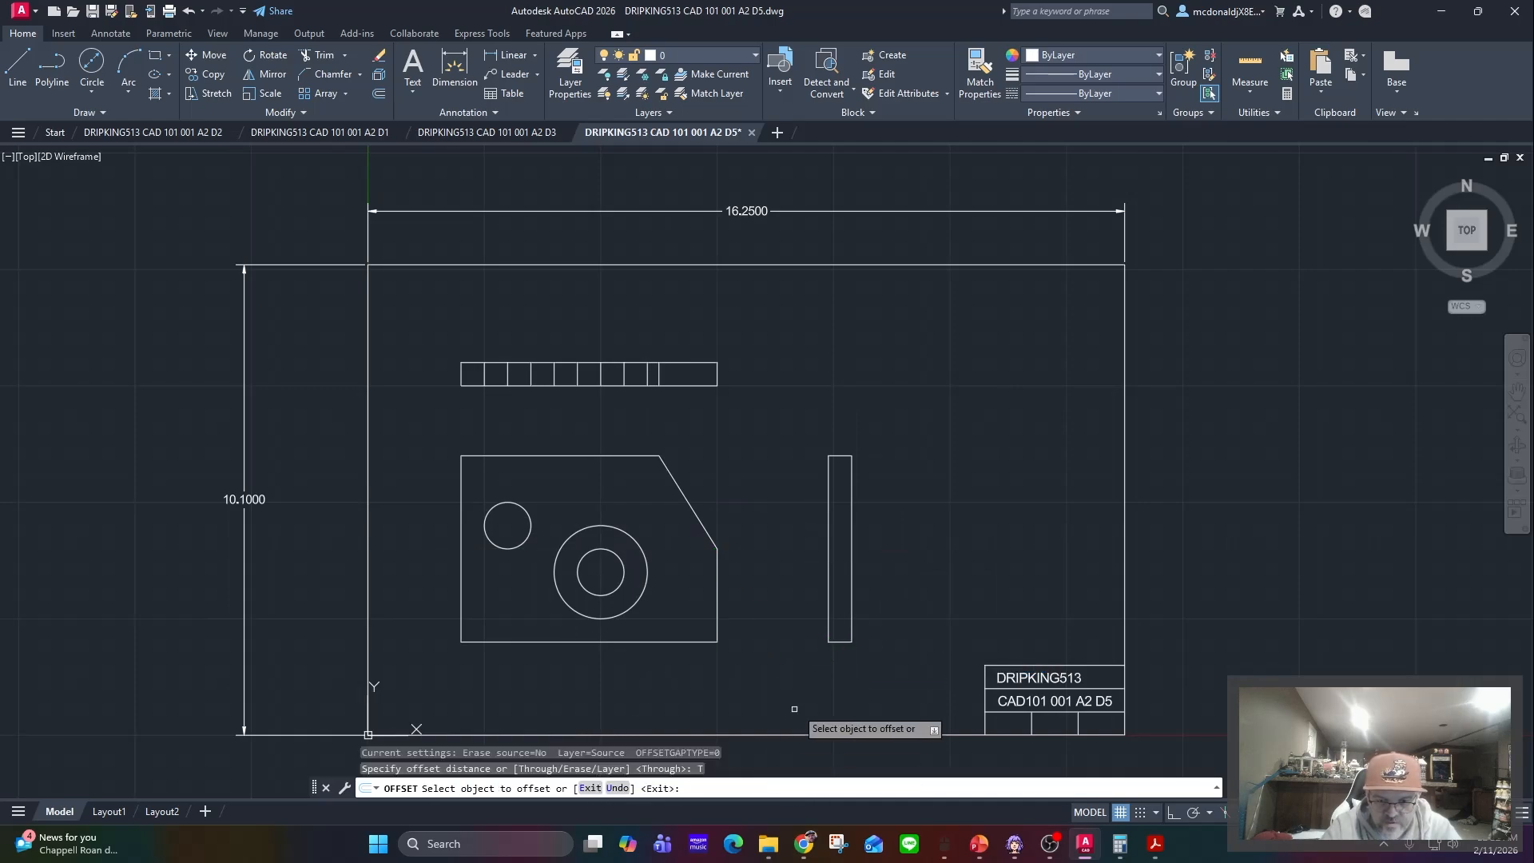
click(841, 642)
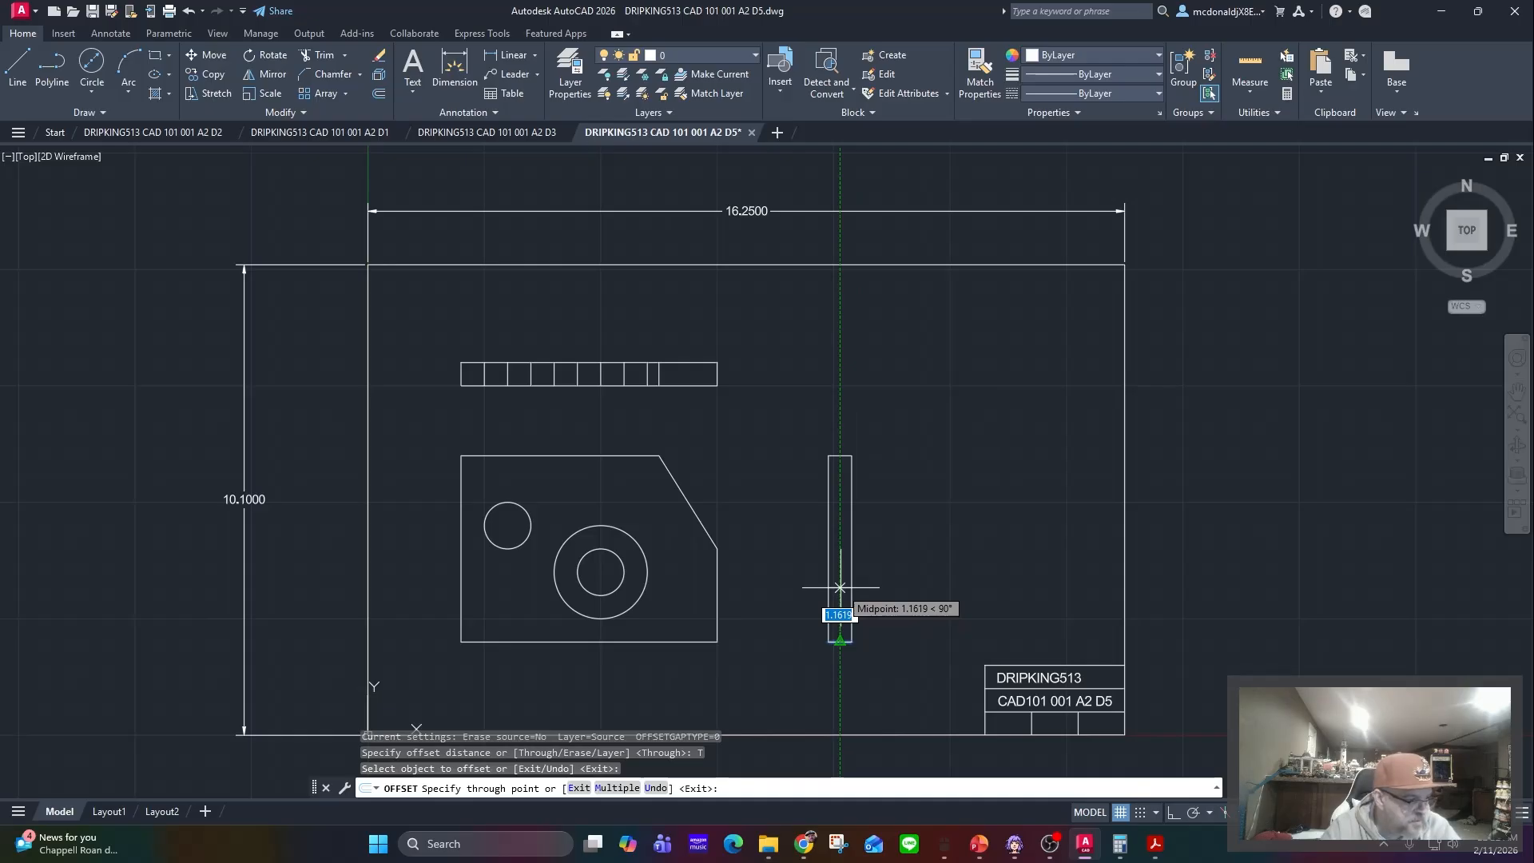
text(1.5)
key(Return)
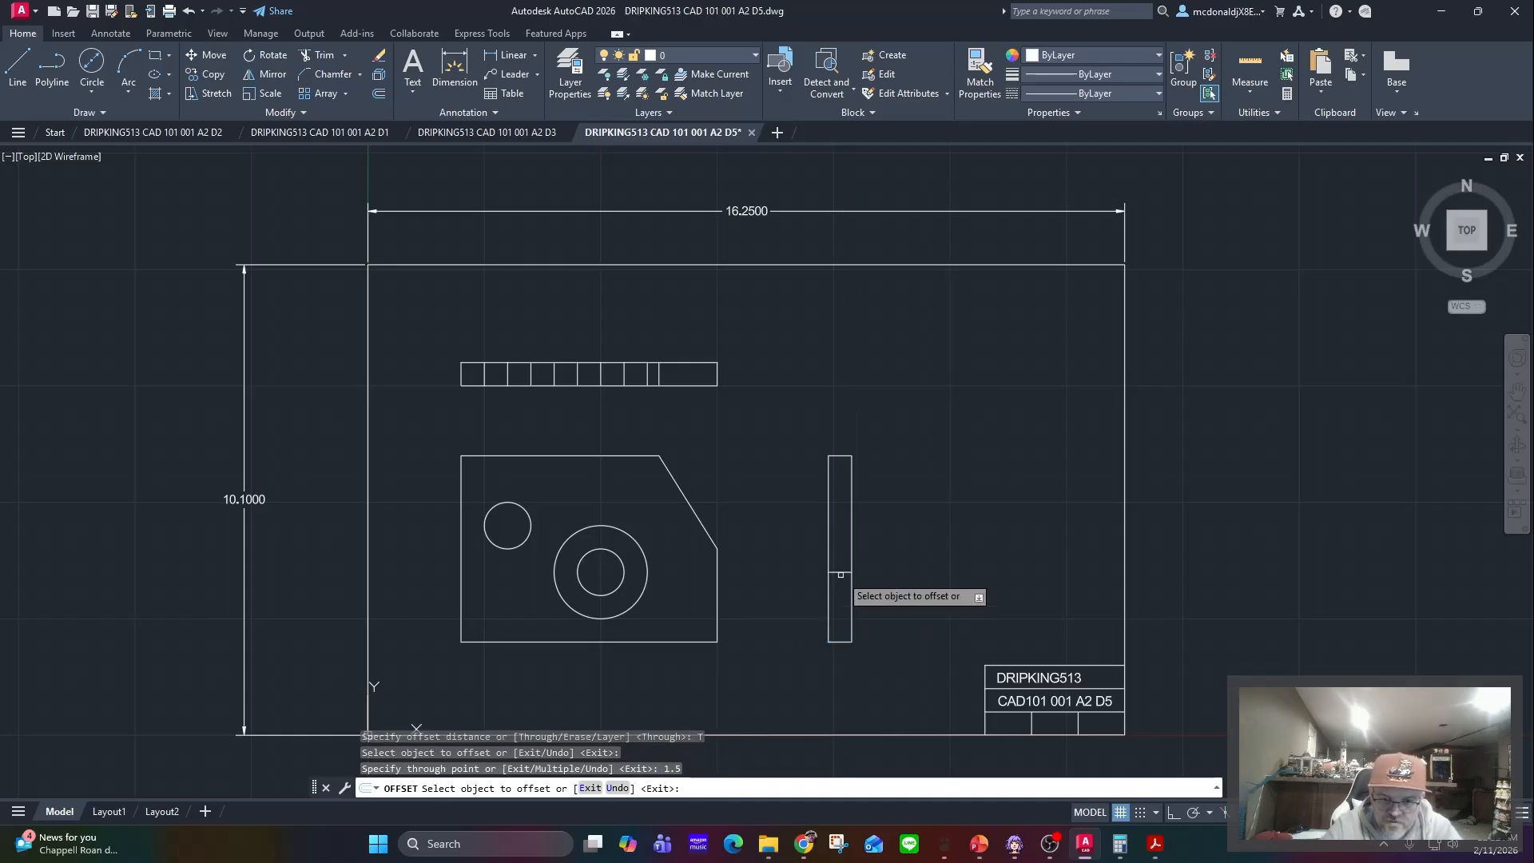
- Offset the side view's centre-height line 0.5 and 1 both upward and downward to project the two concentric circles' edges
click(840, 573)
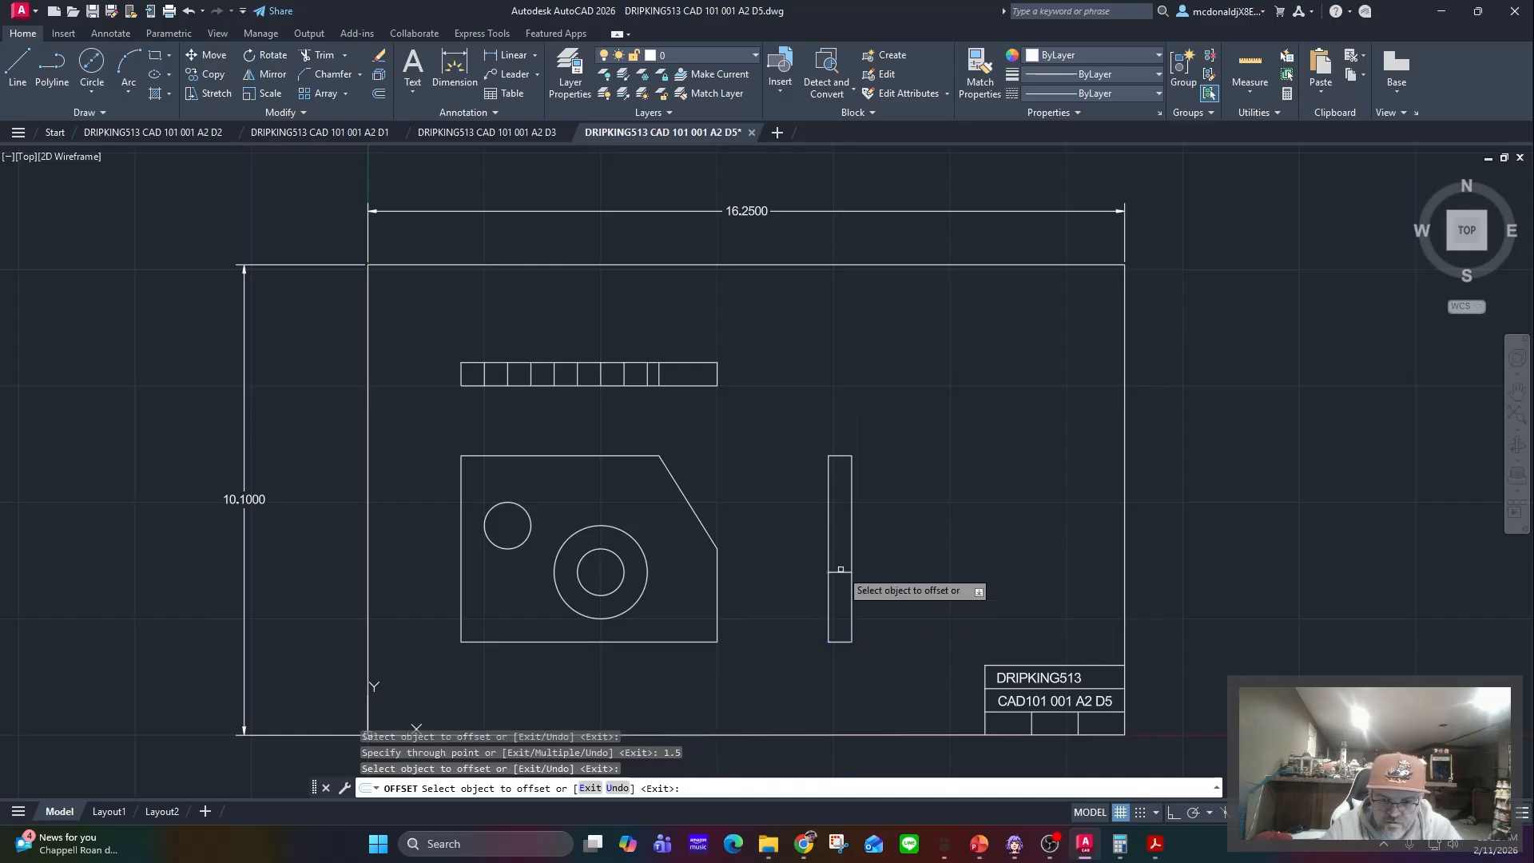
click(841, 573)
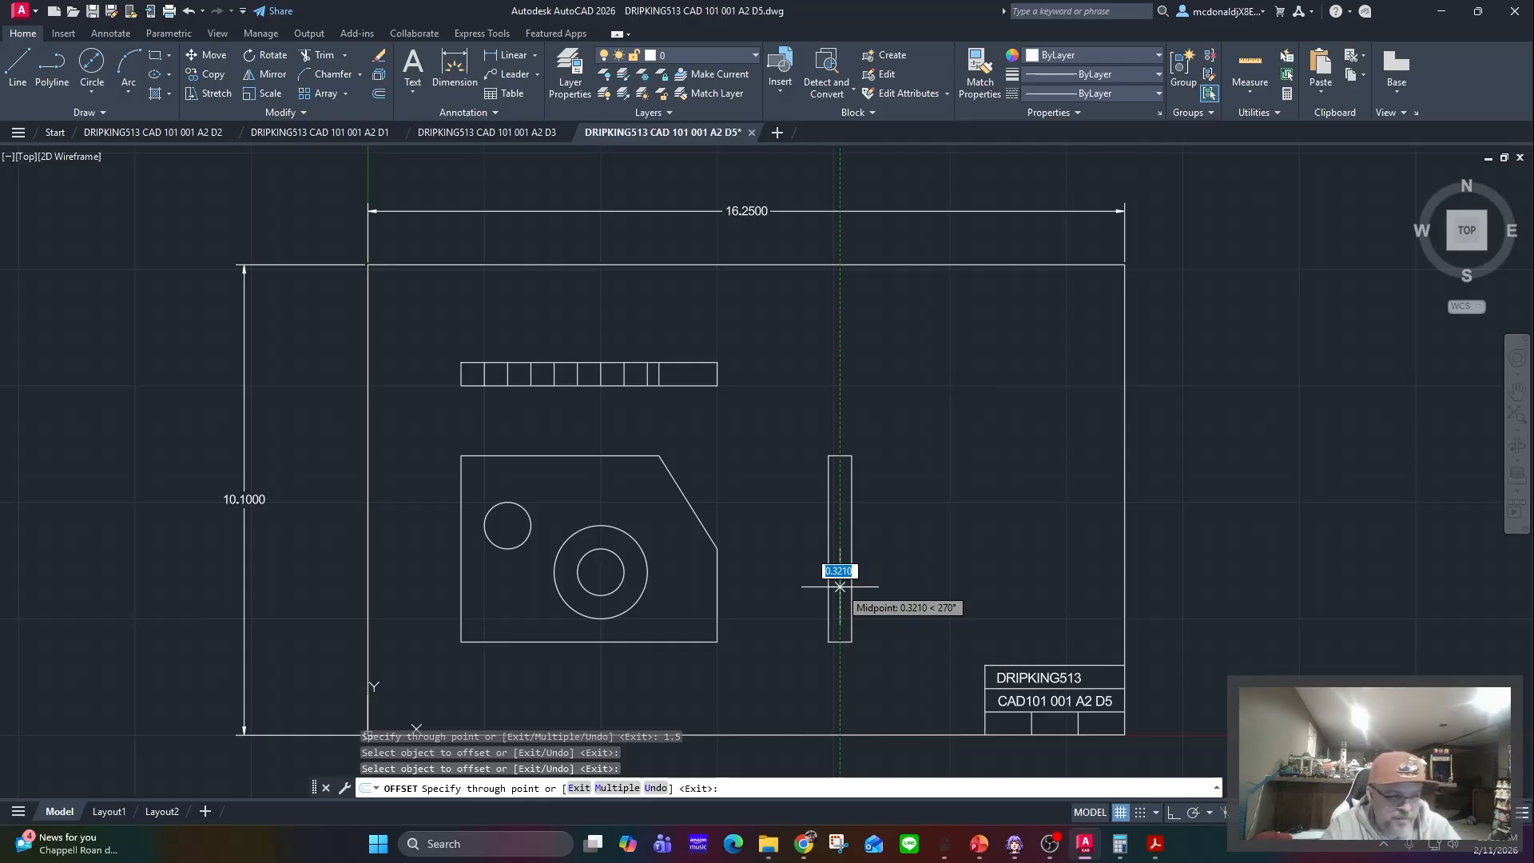
text(.5)
key(Return)
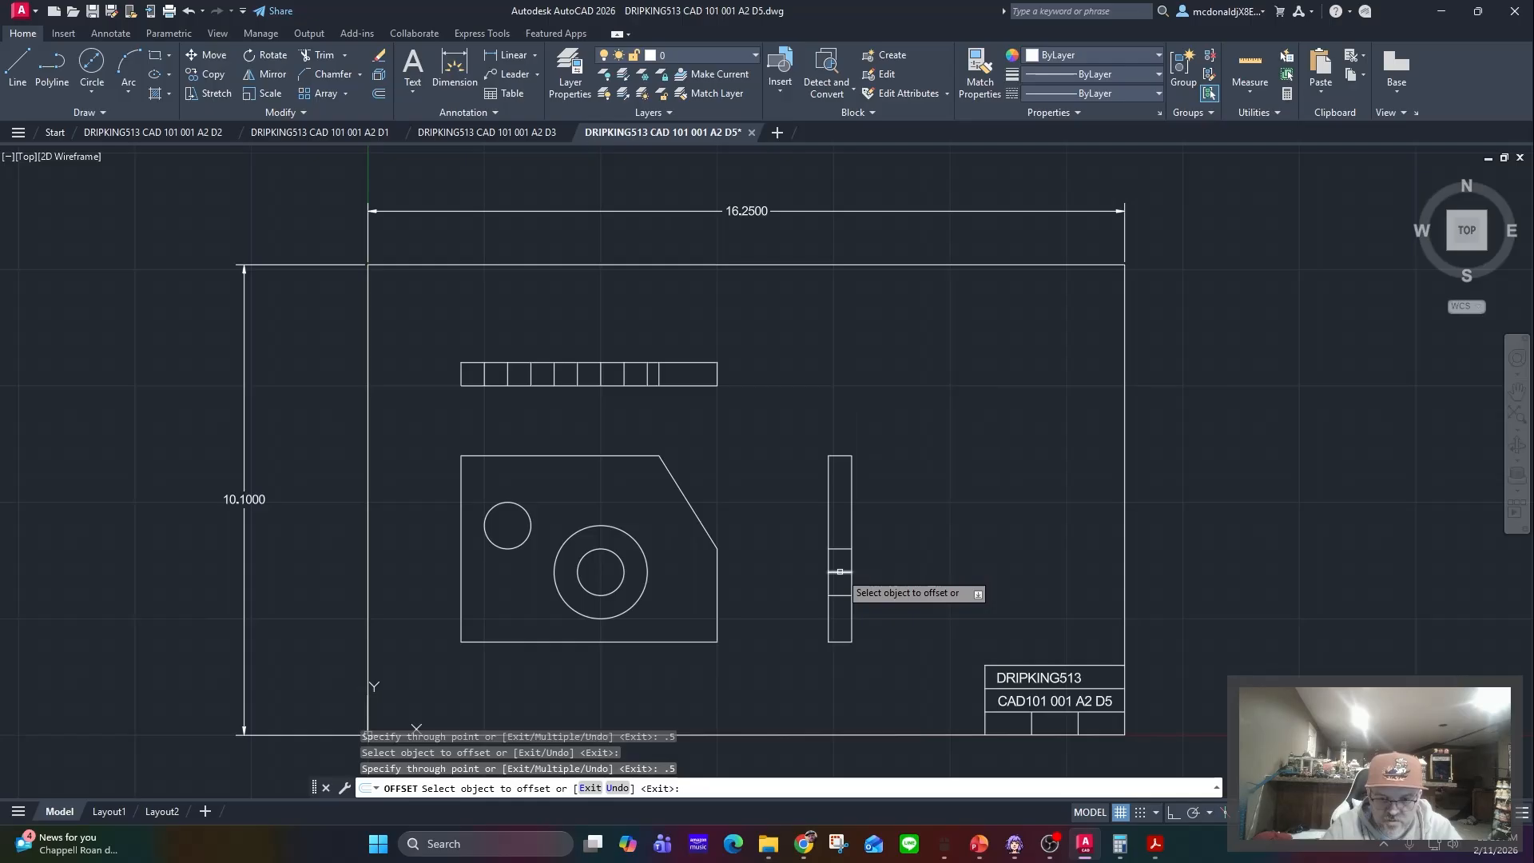
click(839, 571)
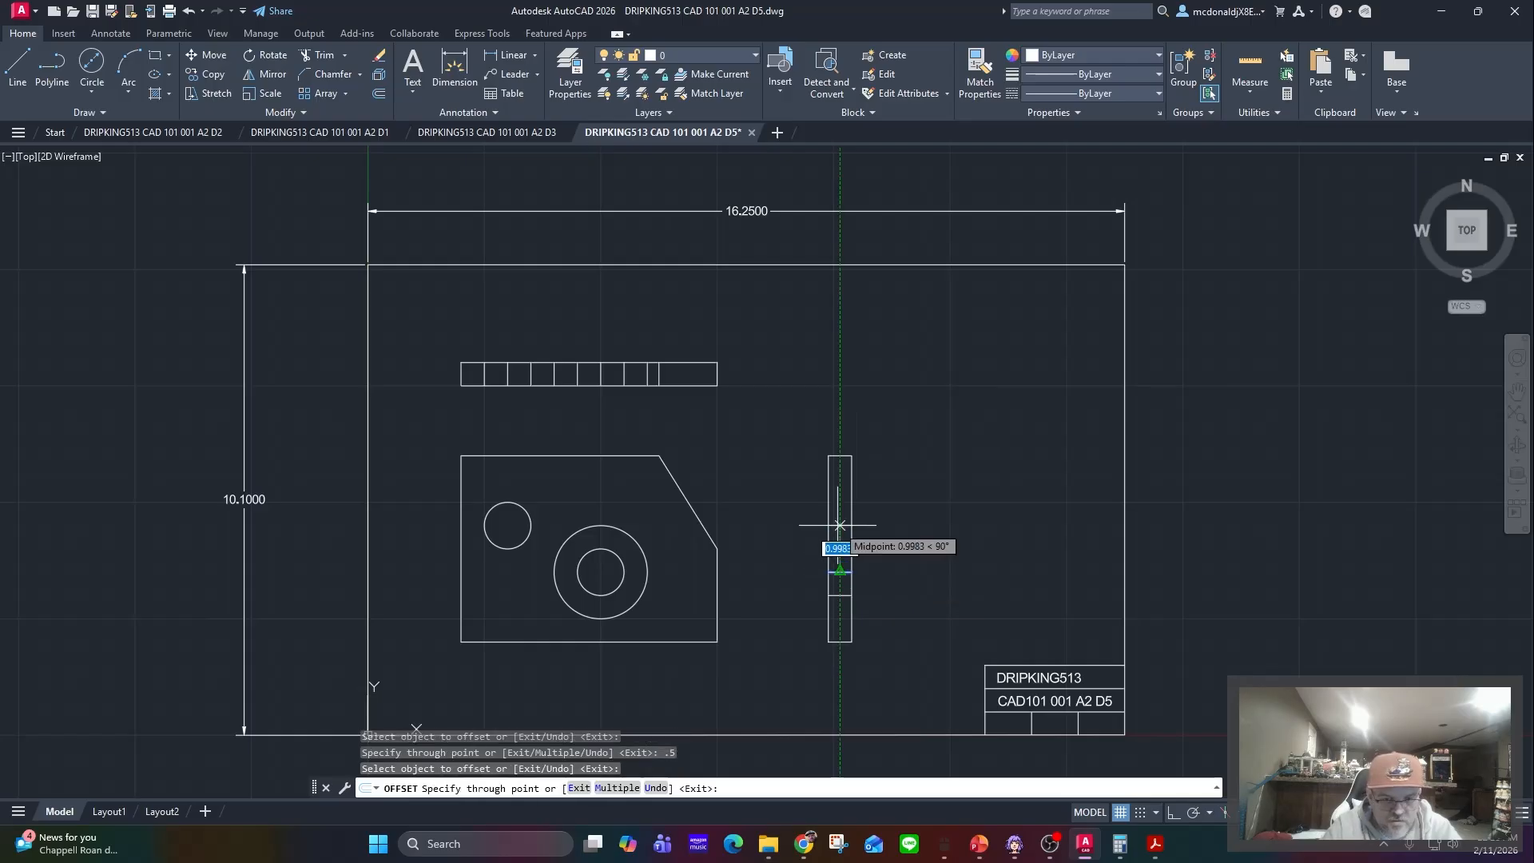
text(1)
key(Return)
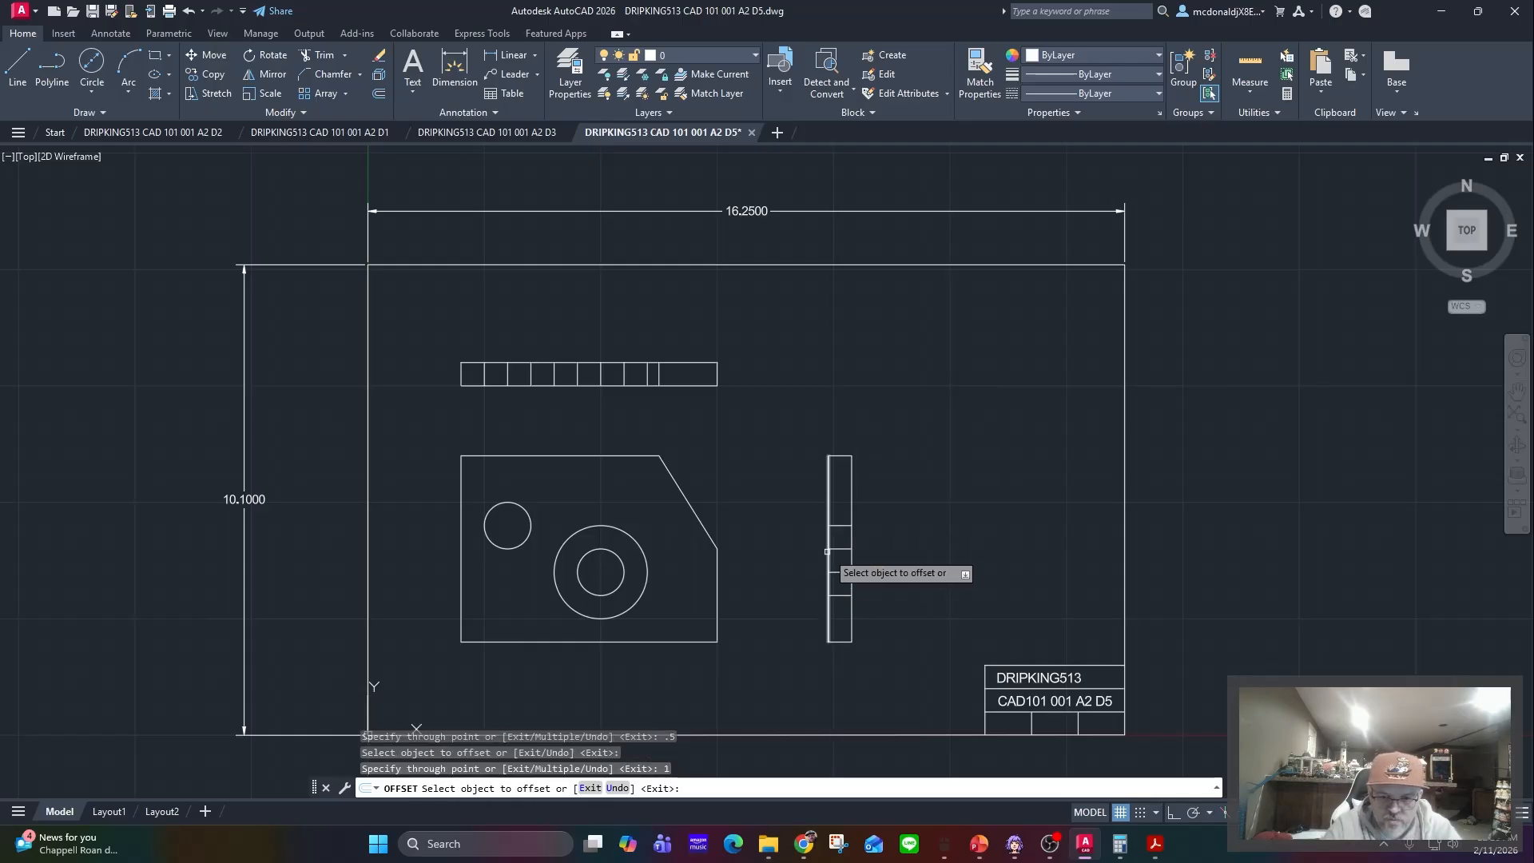
click(839, 571)
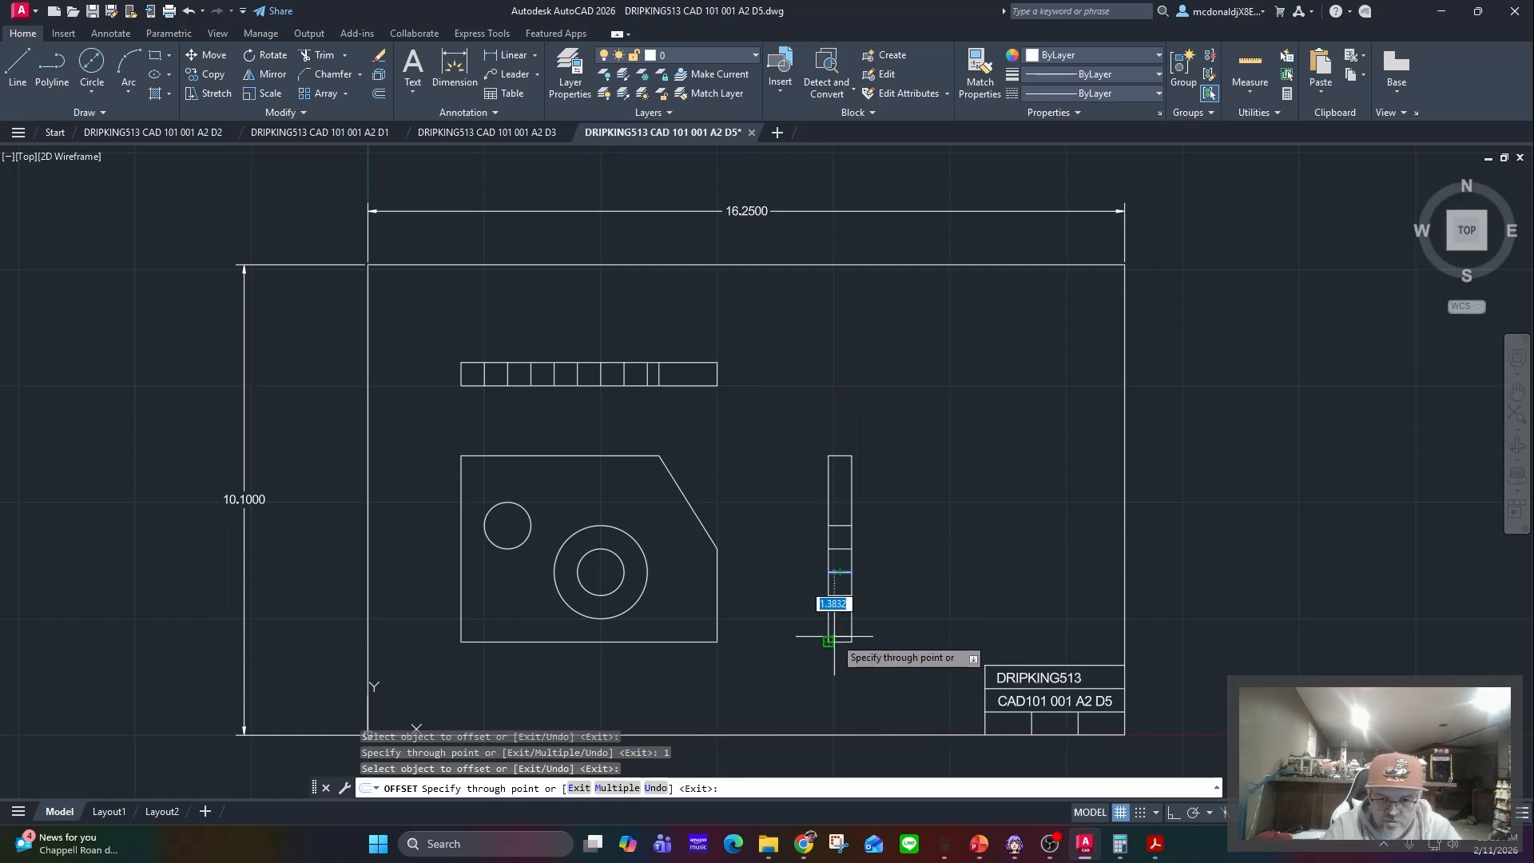
text(1)
key(Return)
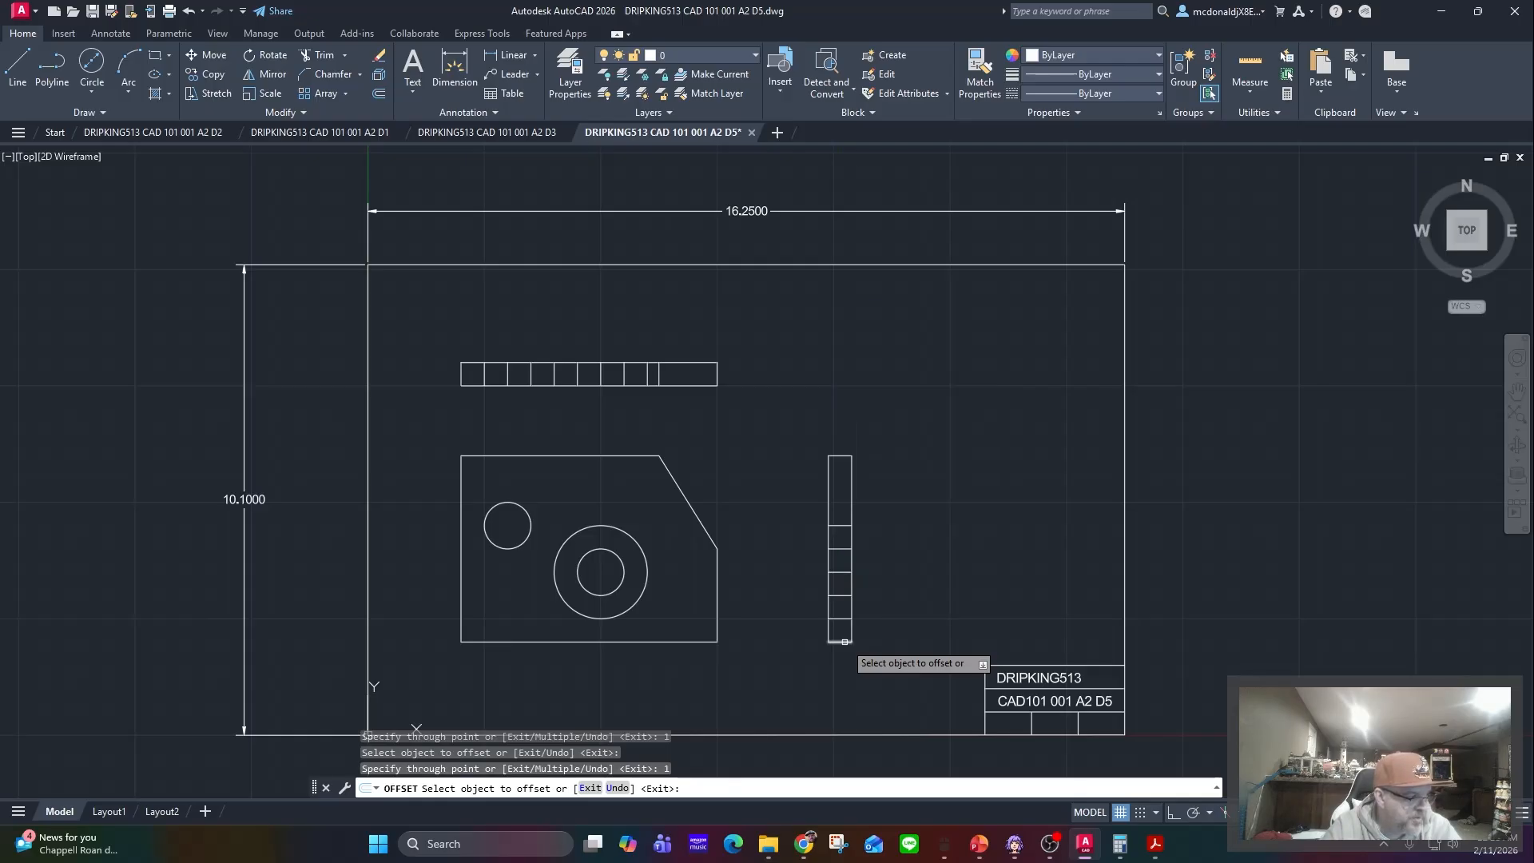
- Offset the side view's bottom edge 2.5 upward, and offset that line 0.5 above and below for the small circle
click(844, 641)
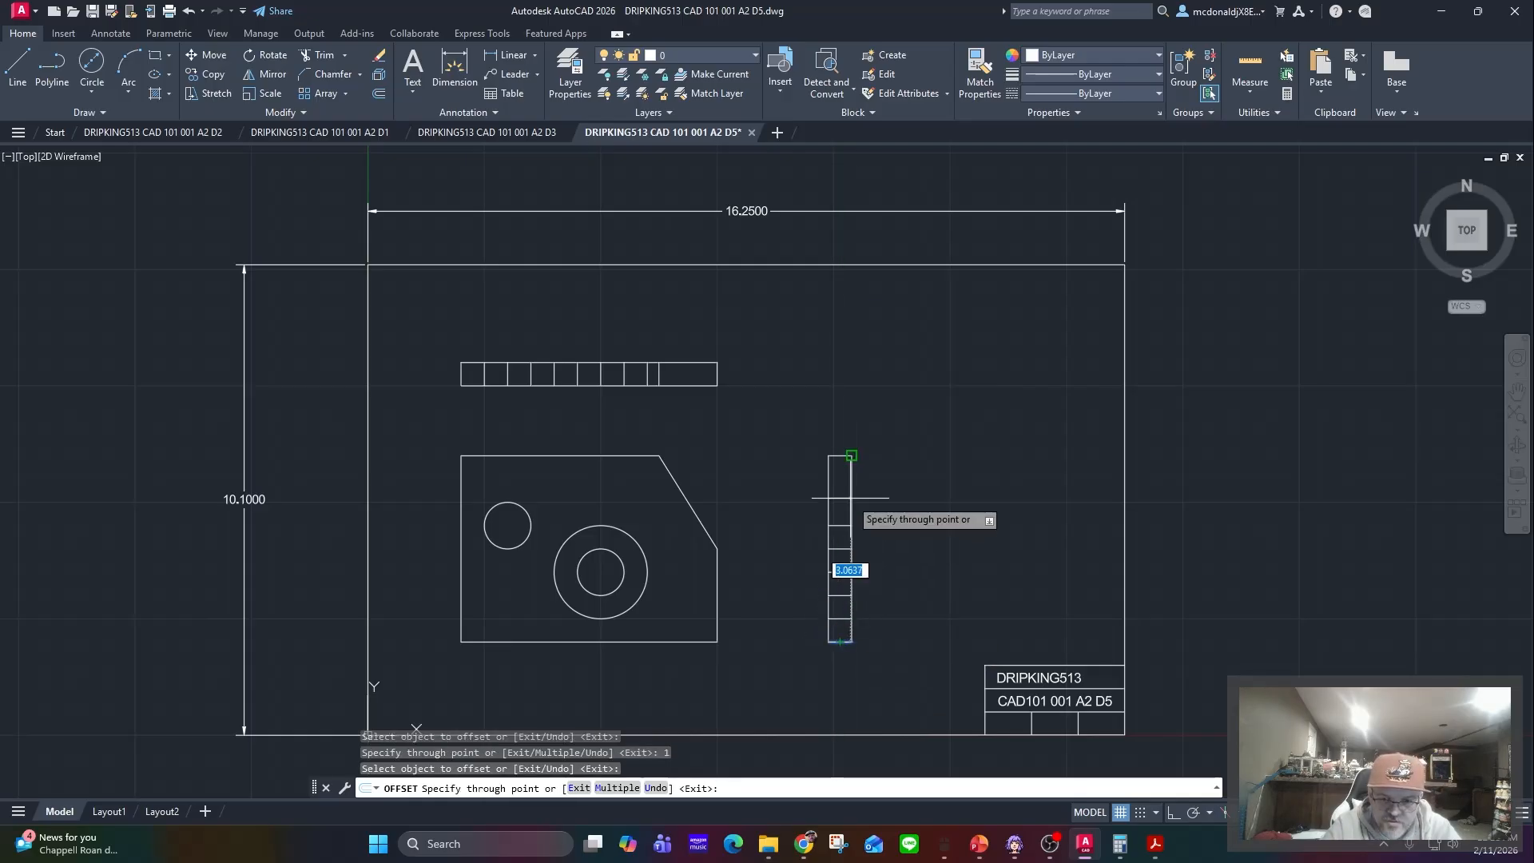
text(2.5)
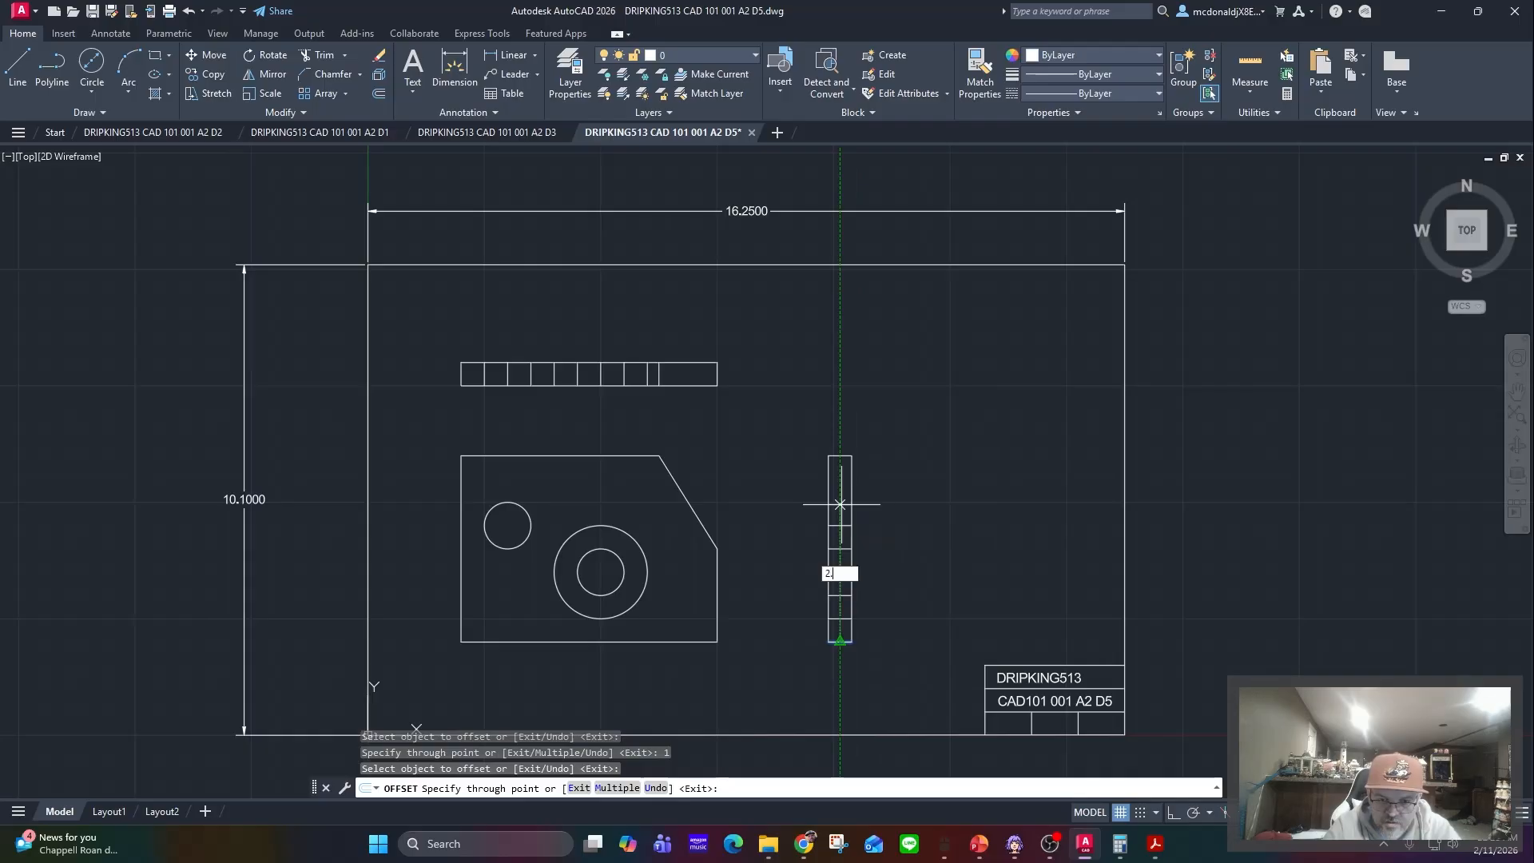
key(Return)
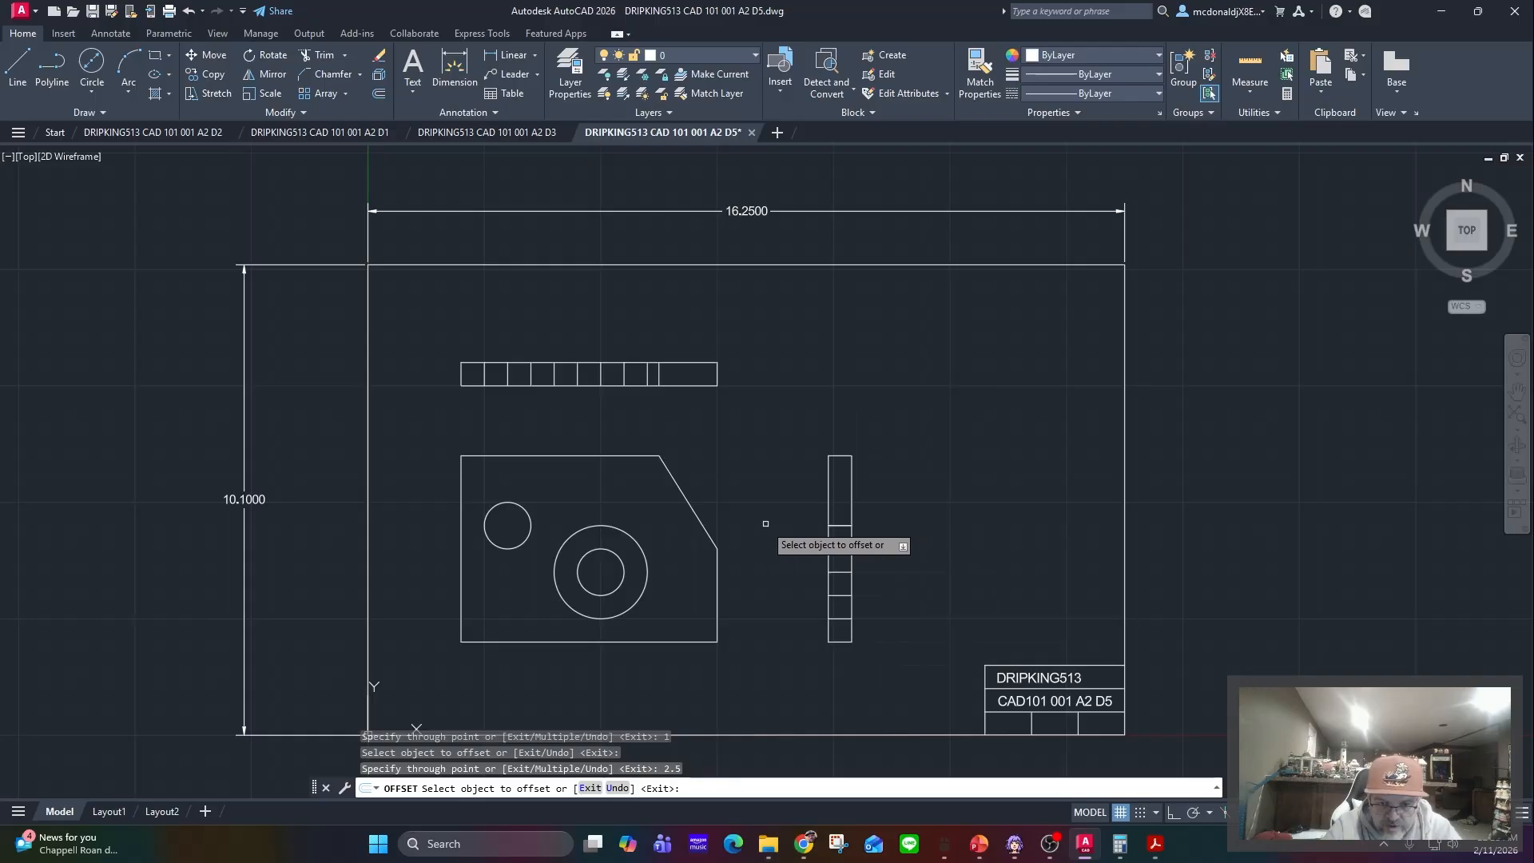
click(838, 525)
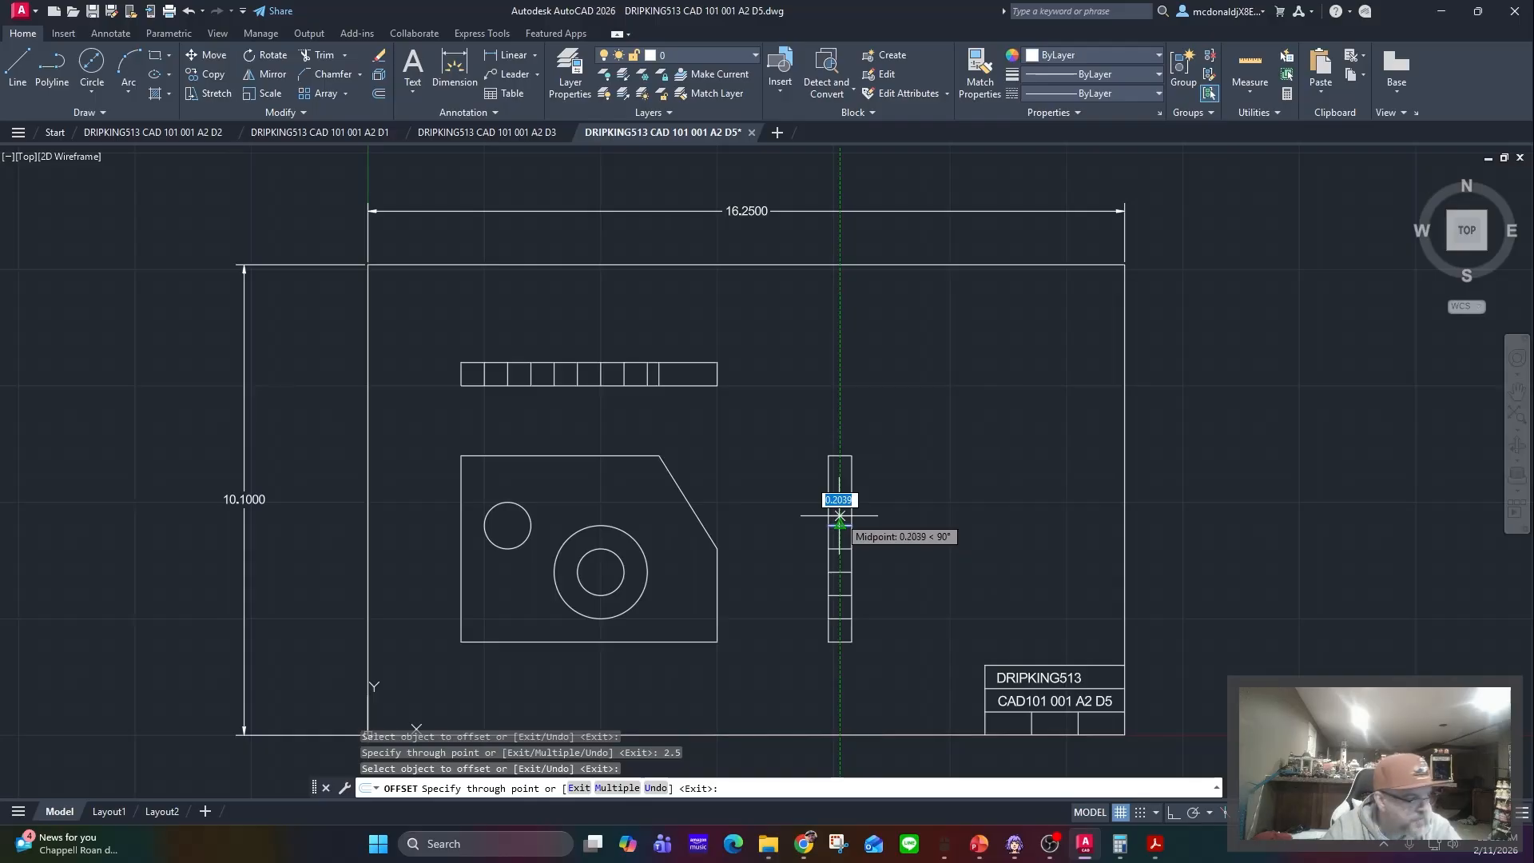
text(.5)
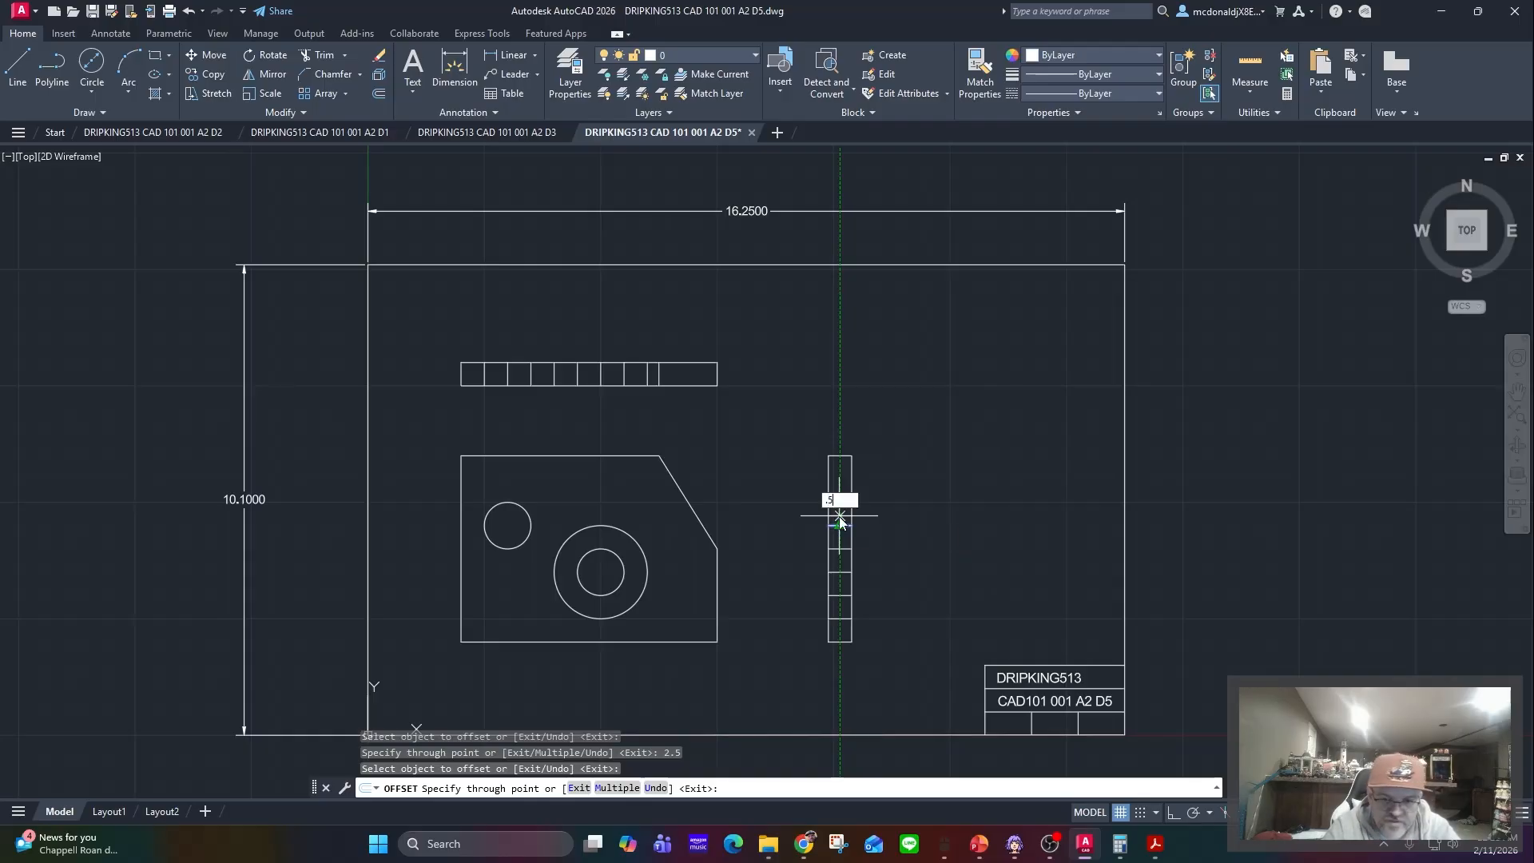
key(Return)
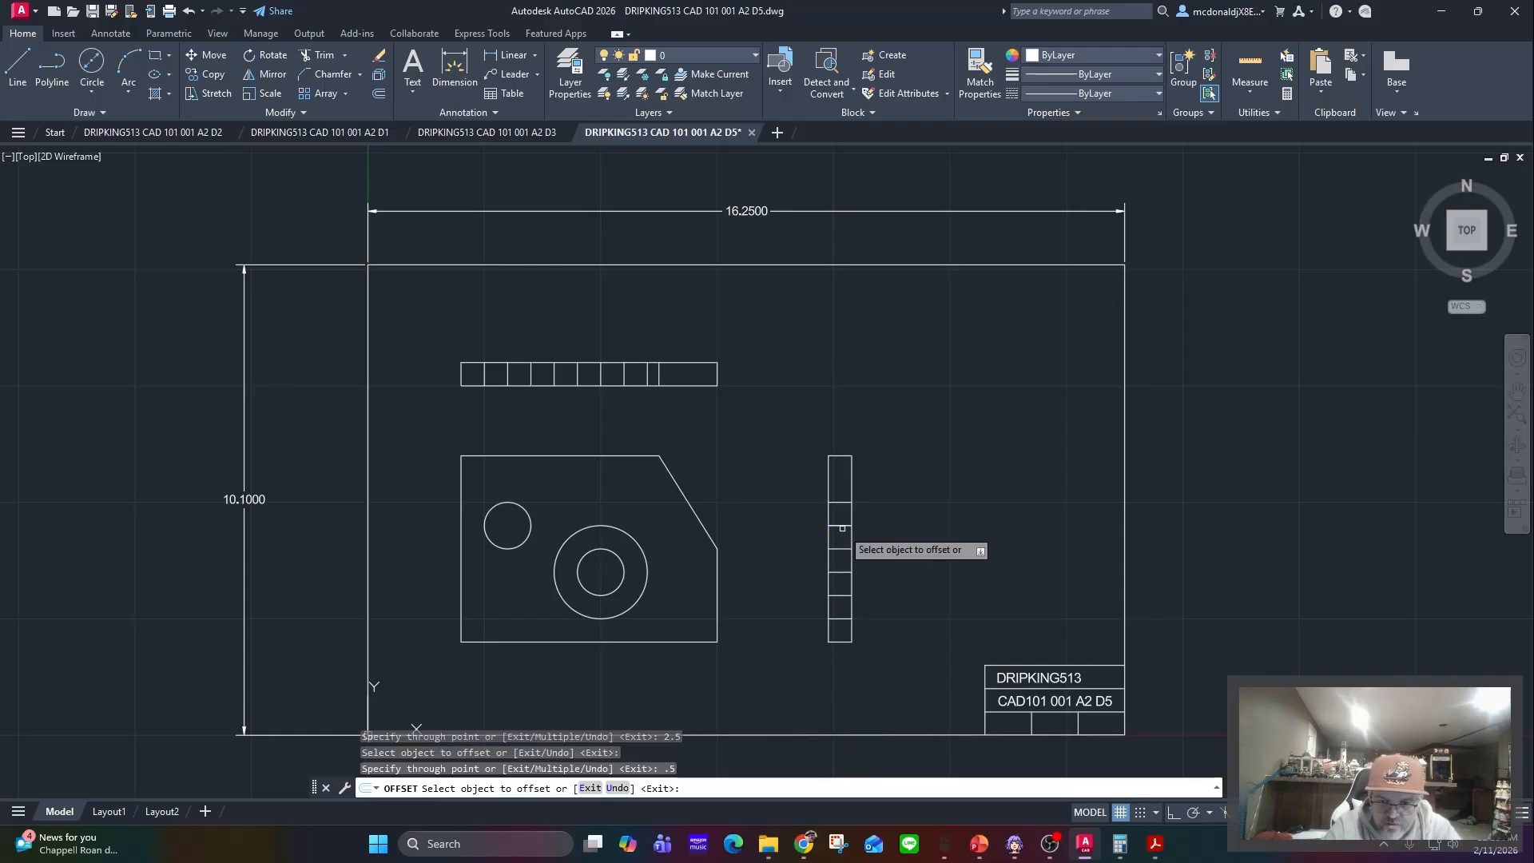
click(839, 523)
text(.5)
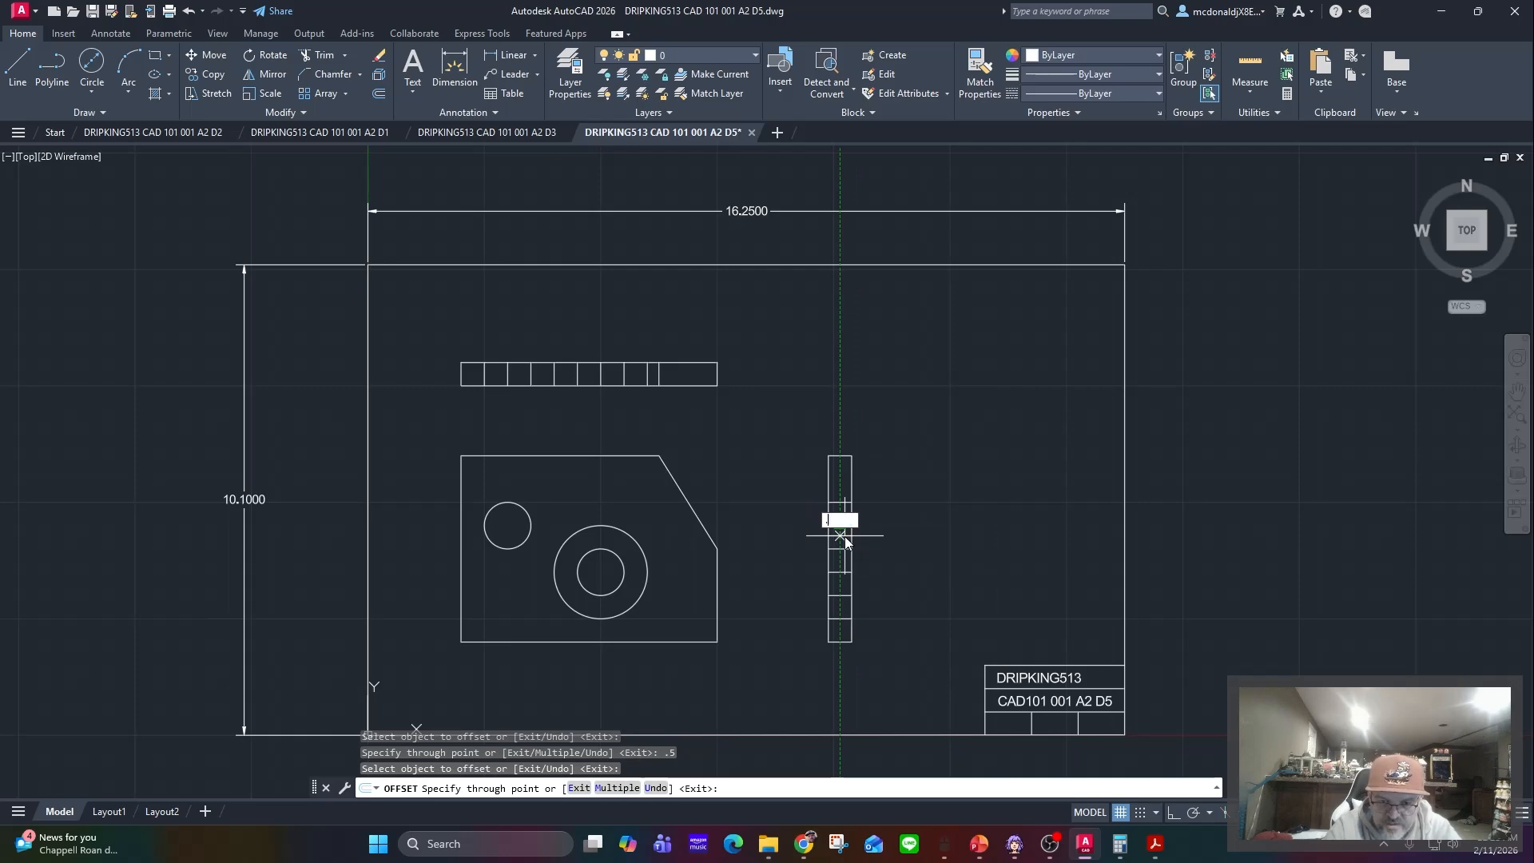
key(Return)
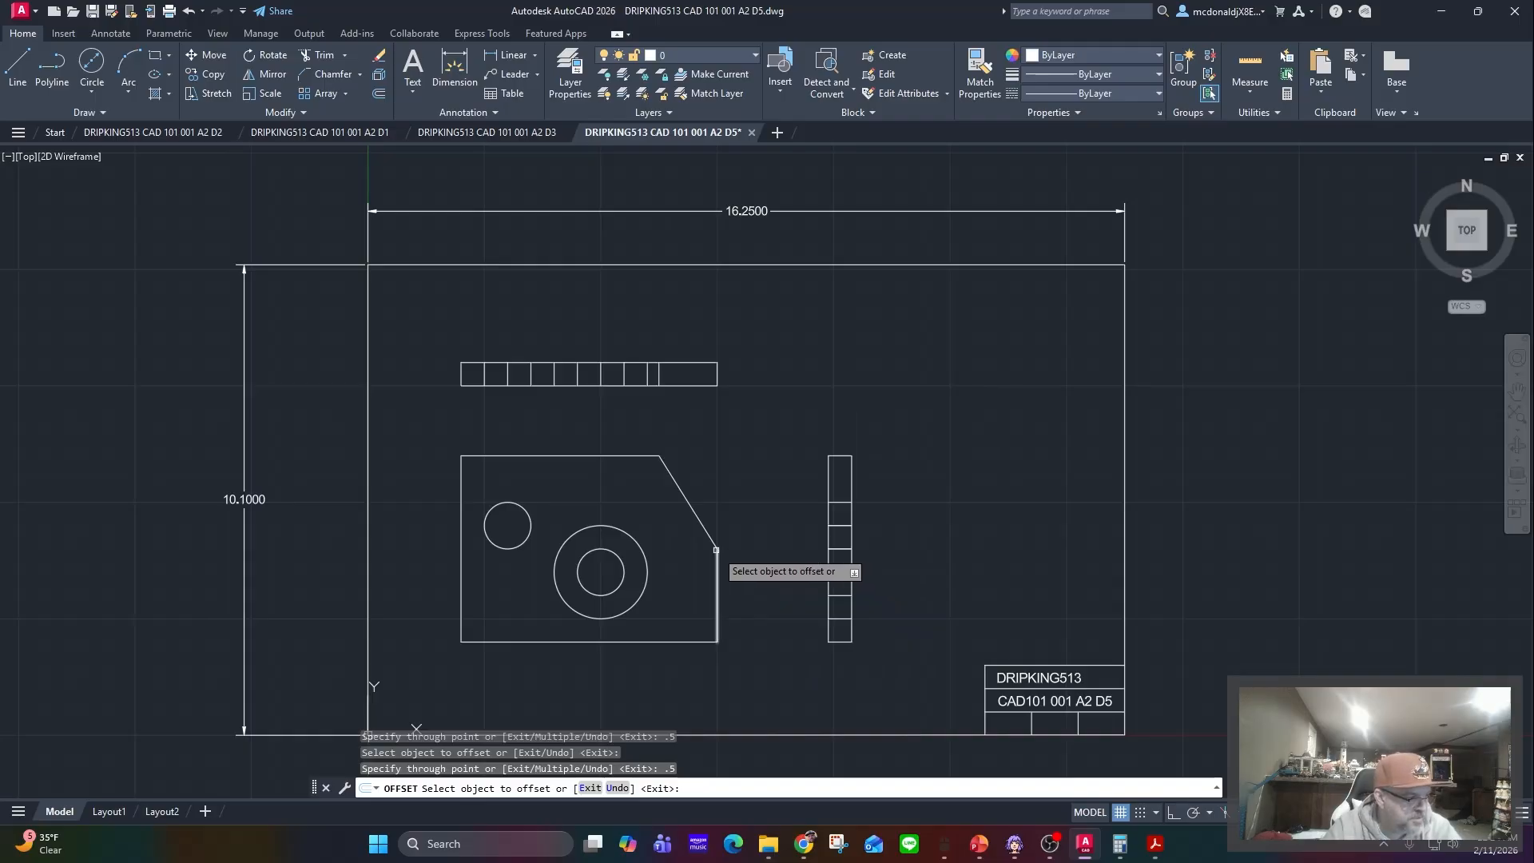
- Offset the side view's bottom edge 2 upward to project the chamfer's lower corner, and finish offsetting
click(838, 640)
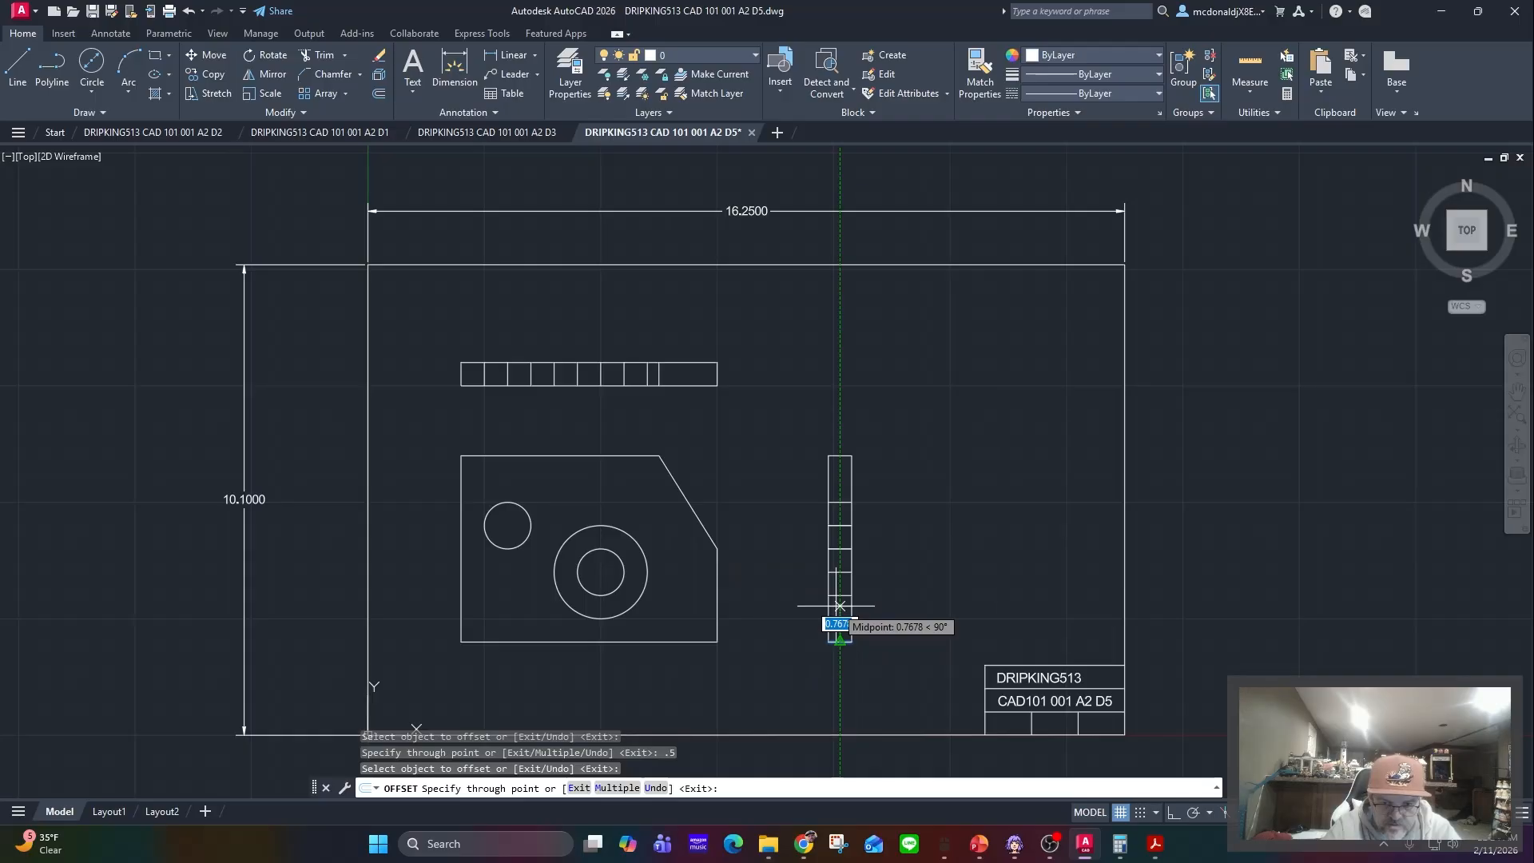
text(2)
key(Return)
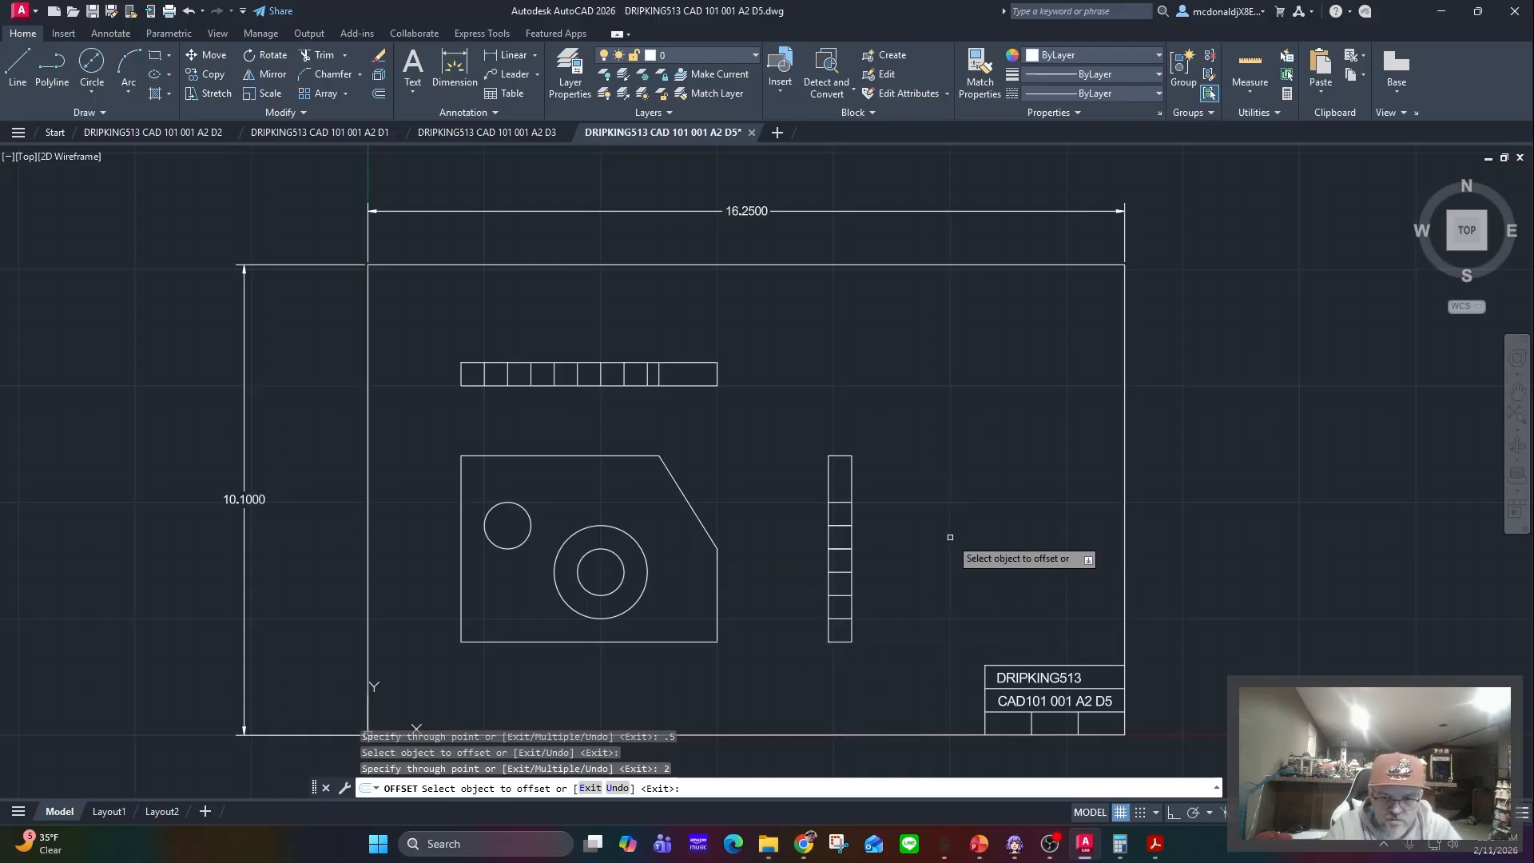
key(Escape)
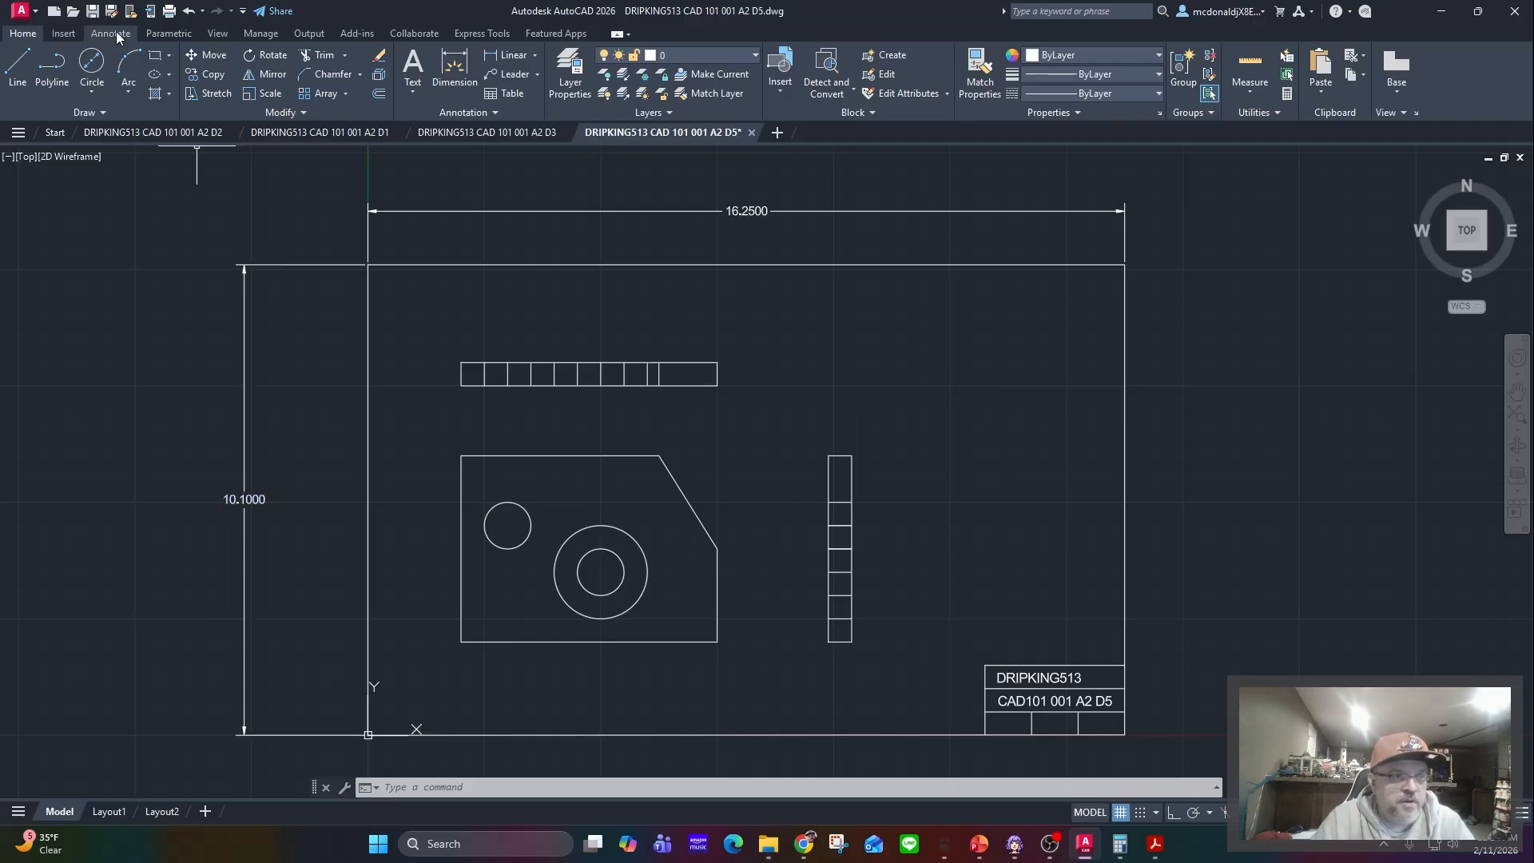
- Save the D5 drawing and open the recent drawing CAD 101 001 A2 D4.dwg
click(93, 12)
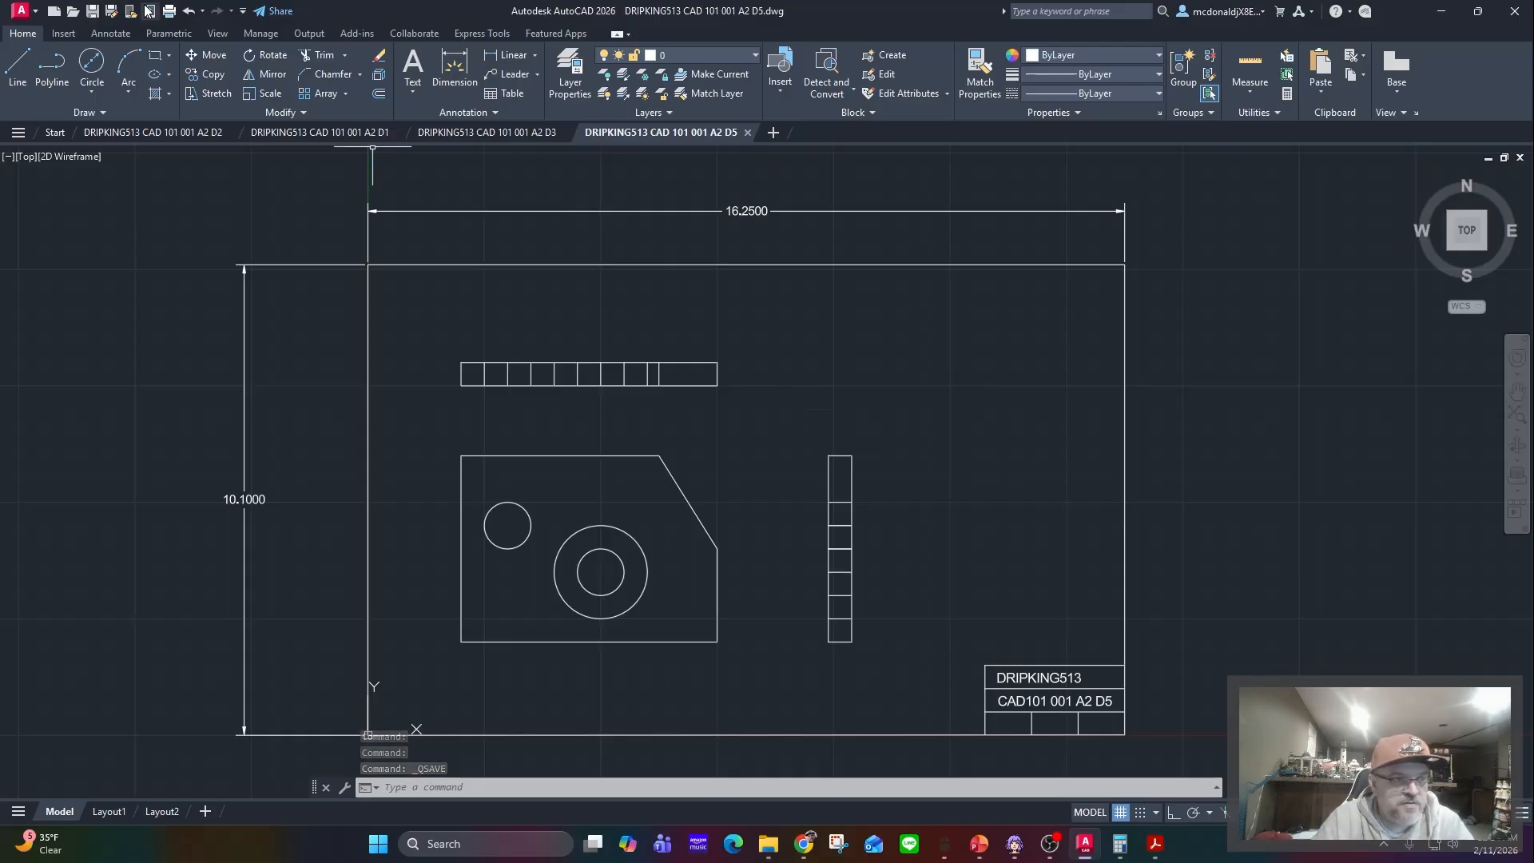
click(21, 10)
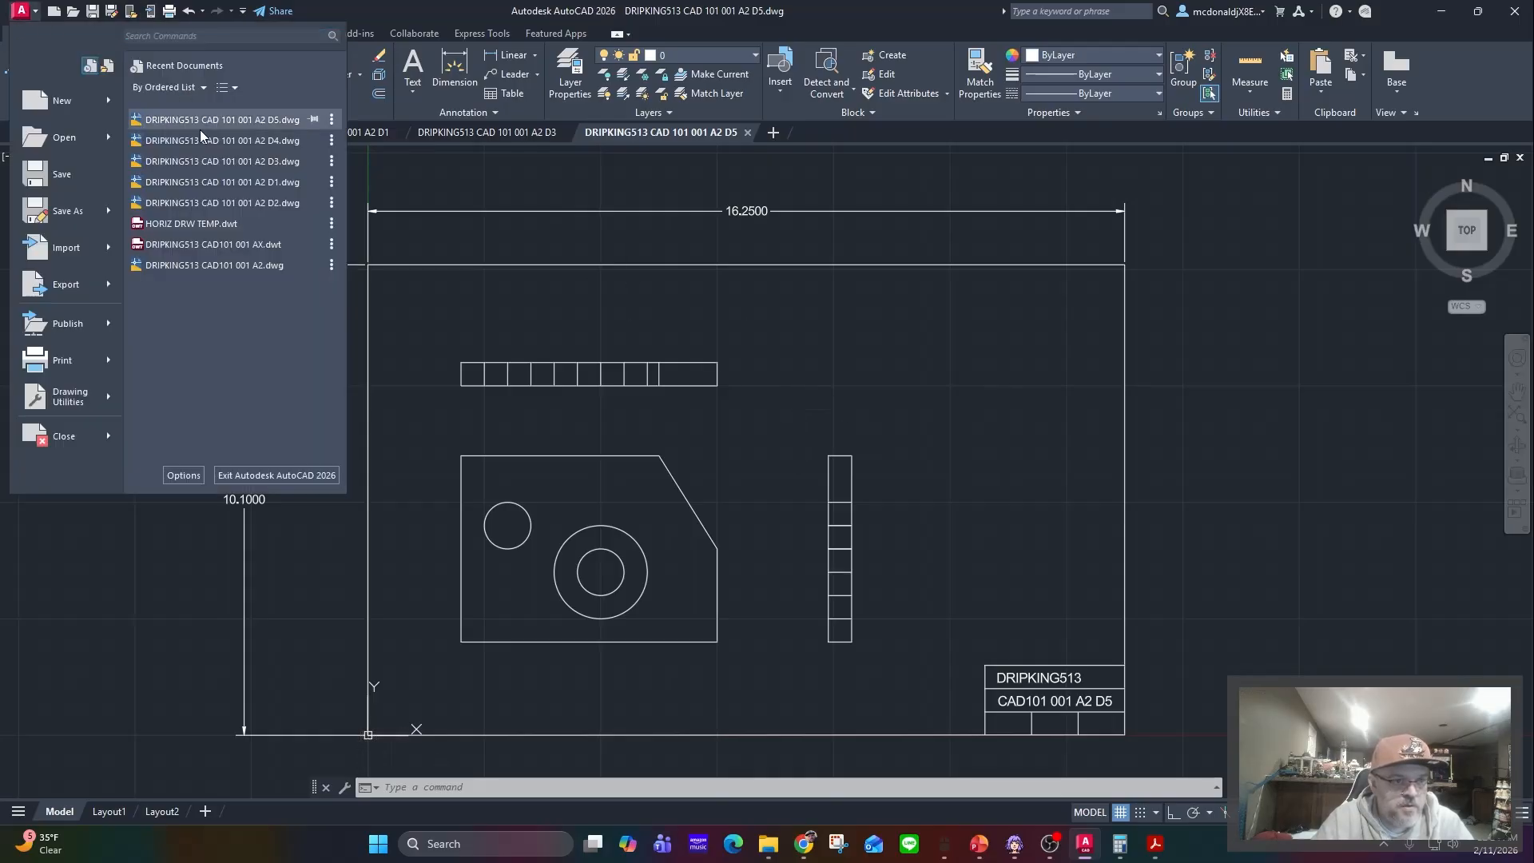
click(284, 140)
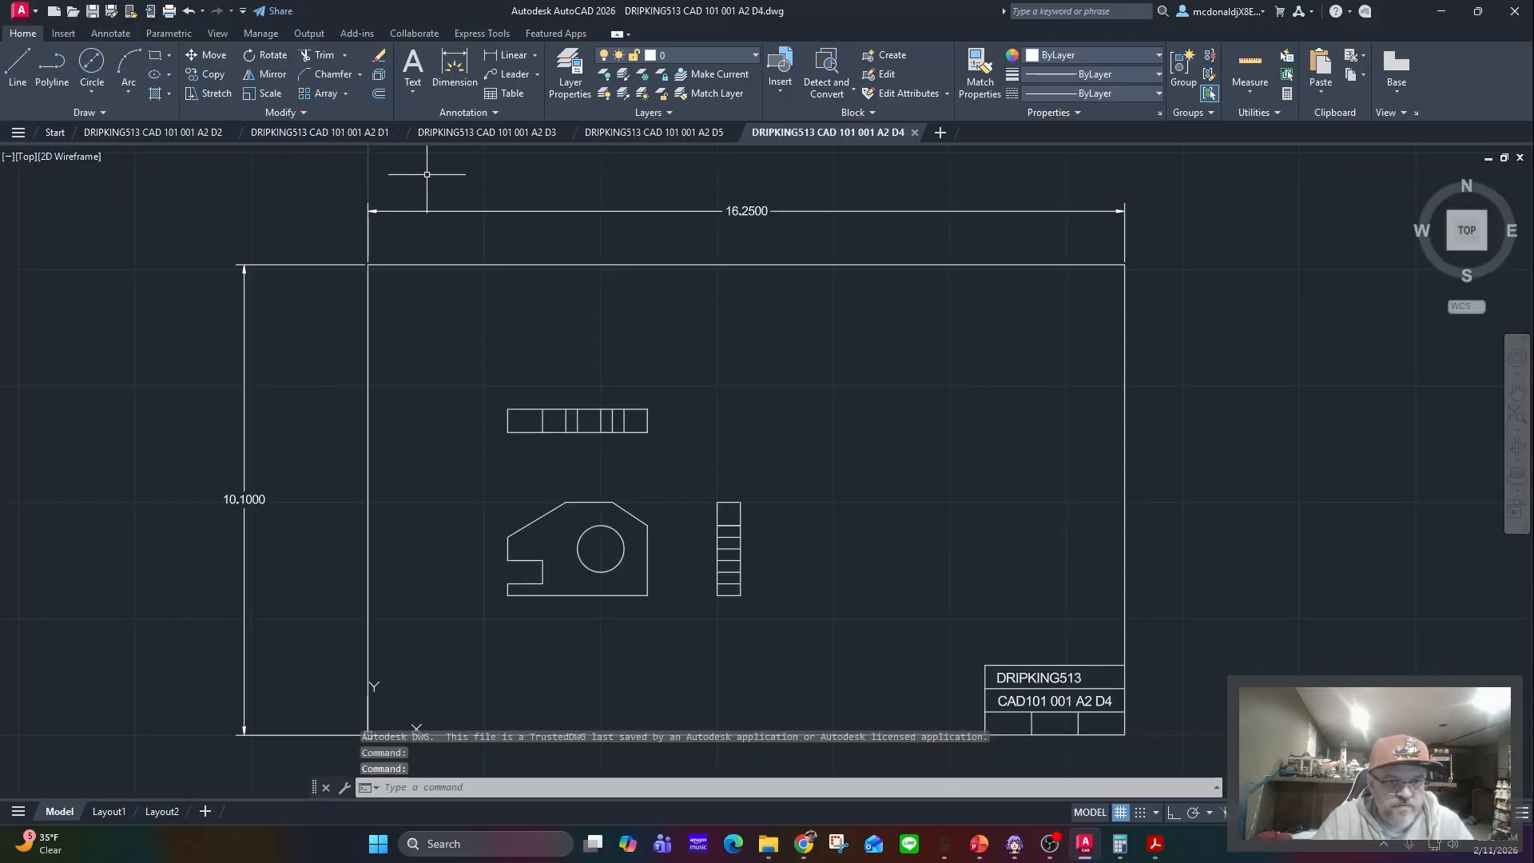
- Arrange the open drawings in order from D1 to D5, moving D1 before D2 and D4 before D5, and view them in turn
click(322, 133)
drag(329, 132, 189, 130)
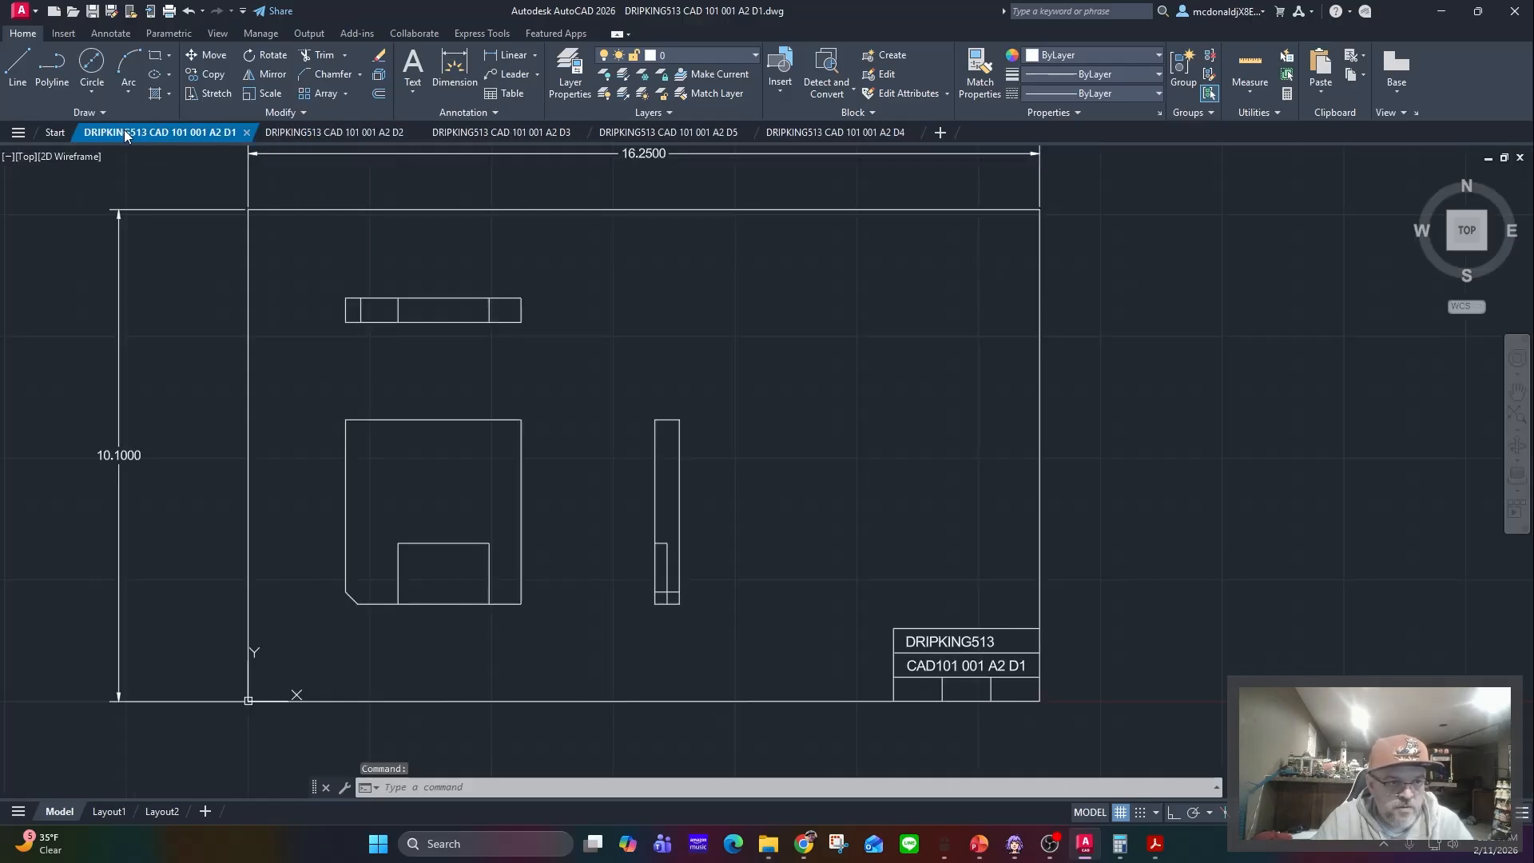
click(329, 129)
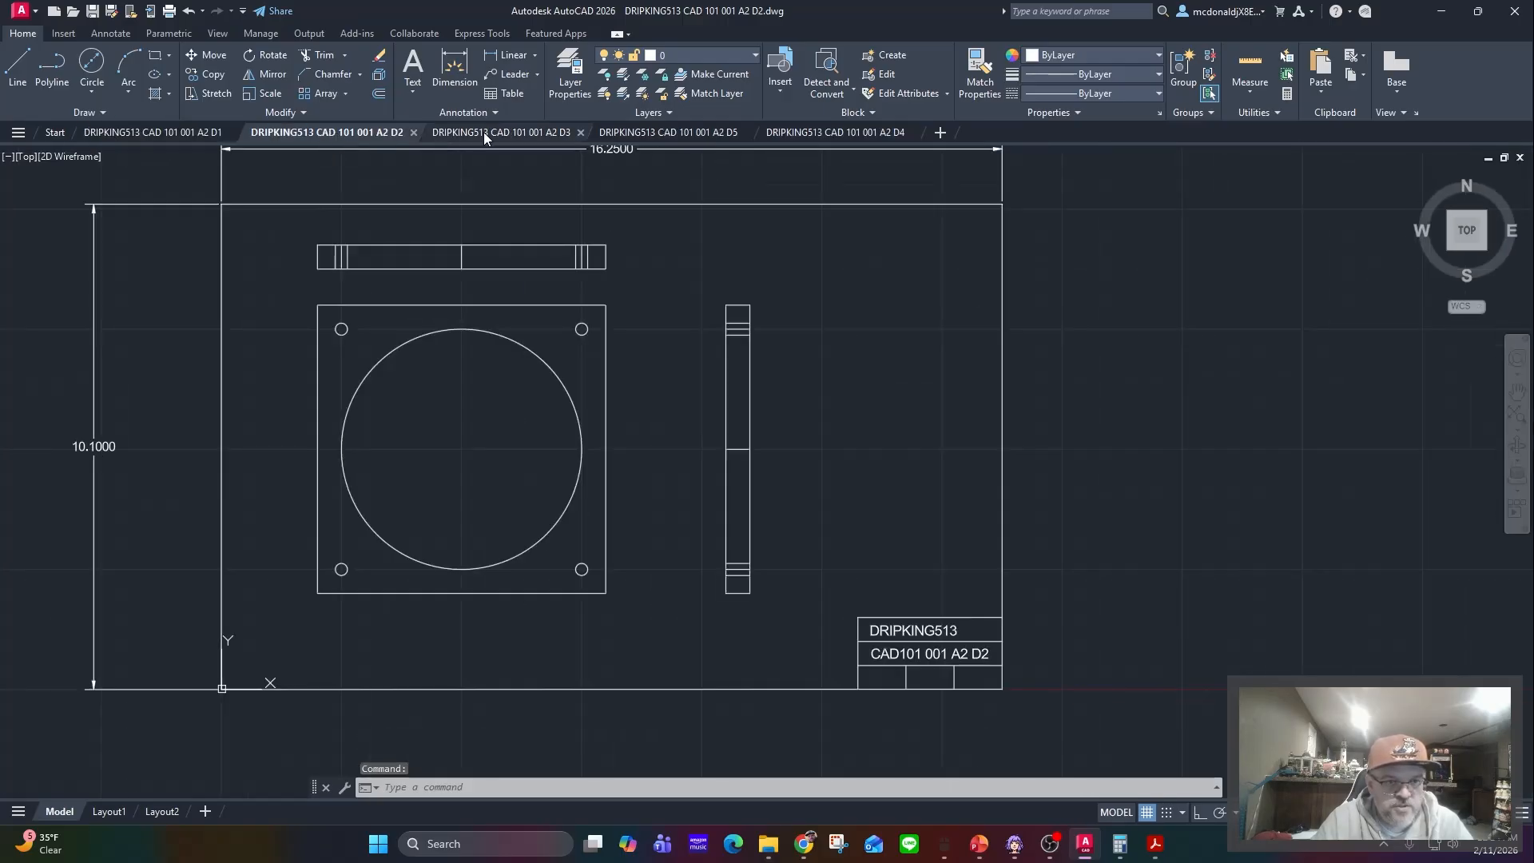
click(519, 132)
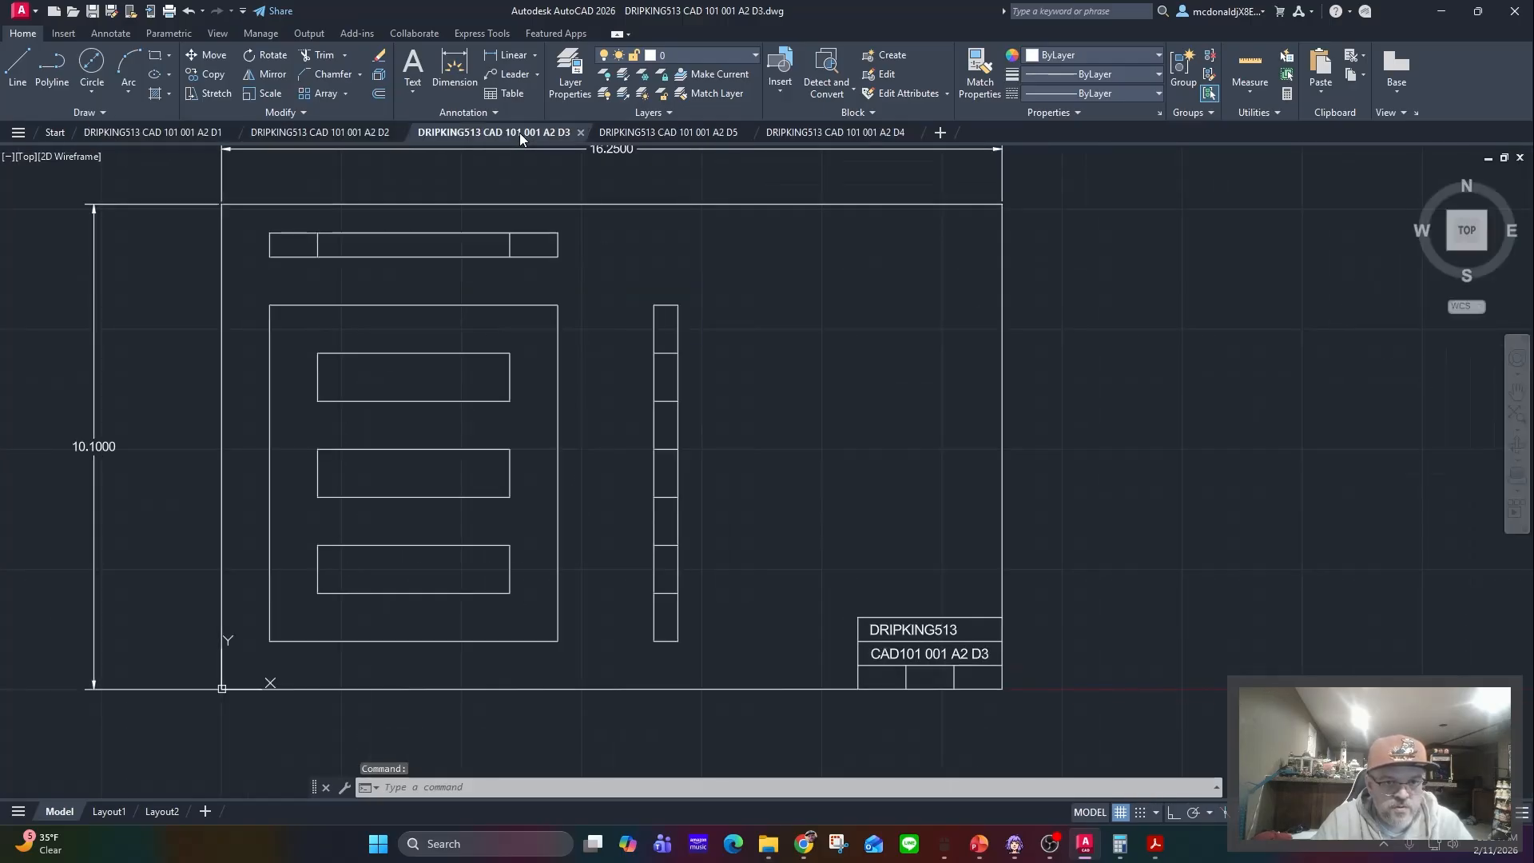
drag(860, 131, 703, 135)
click(702, 132)
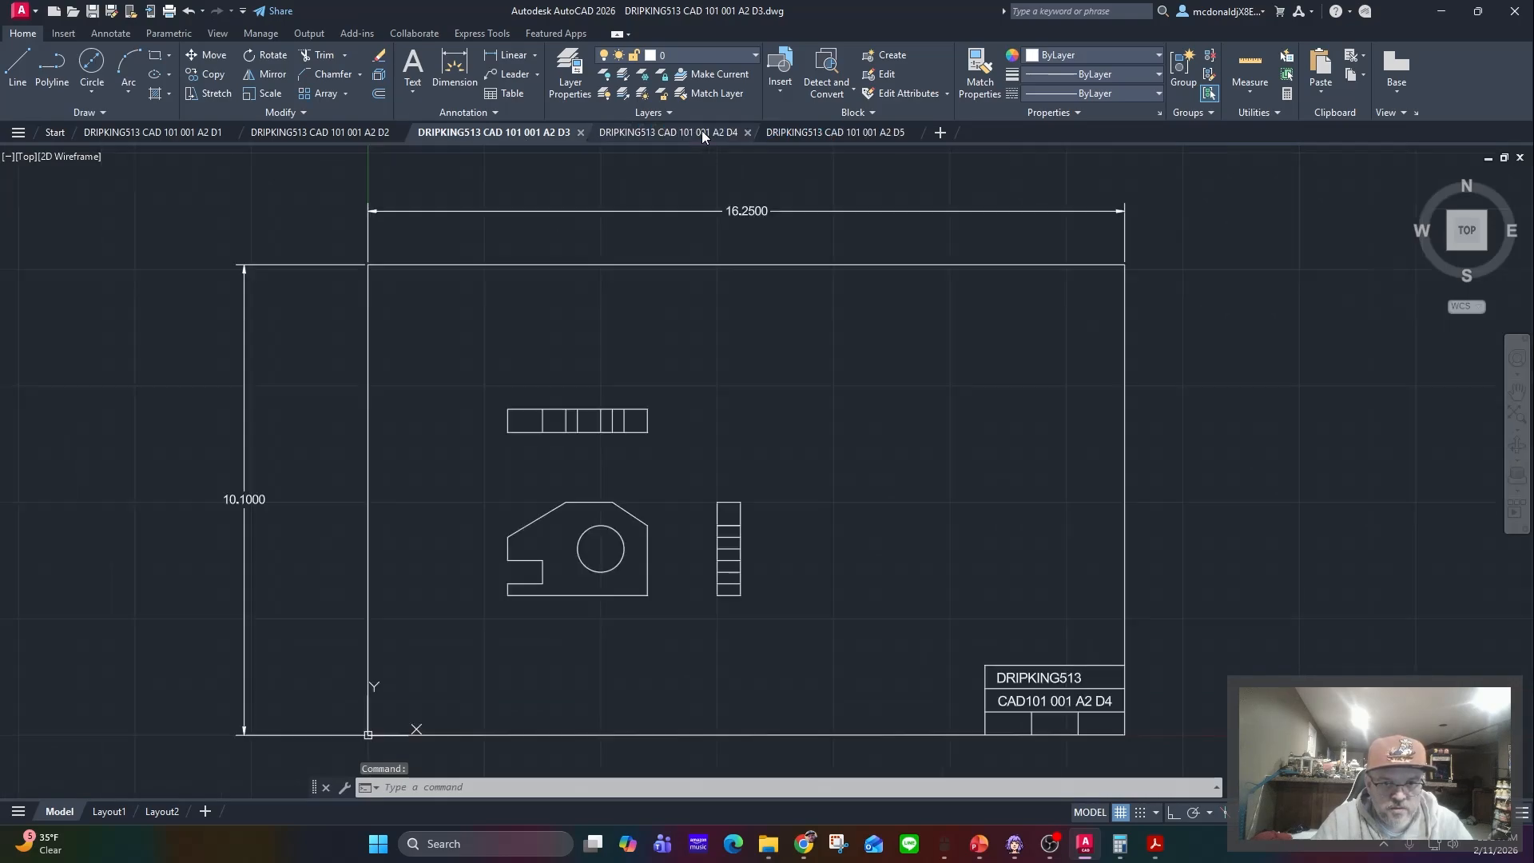
click(852, 135)
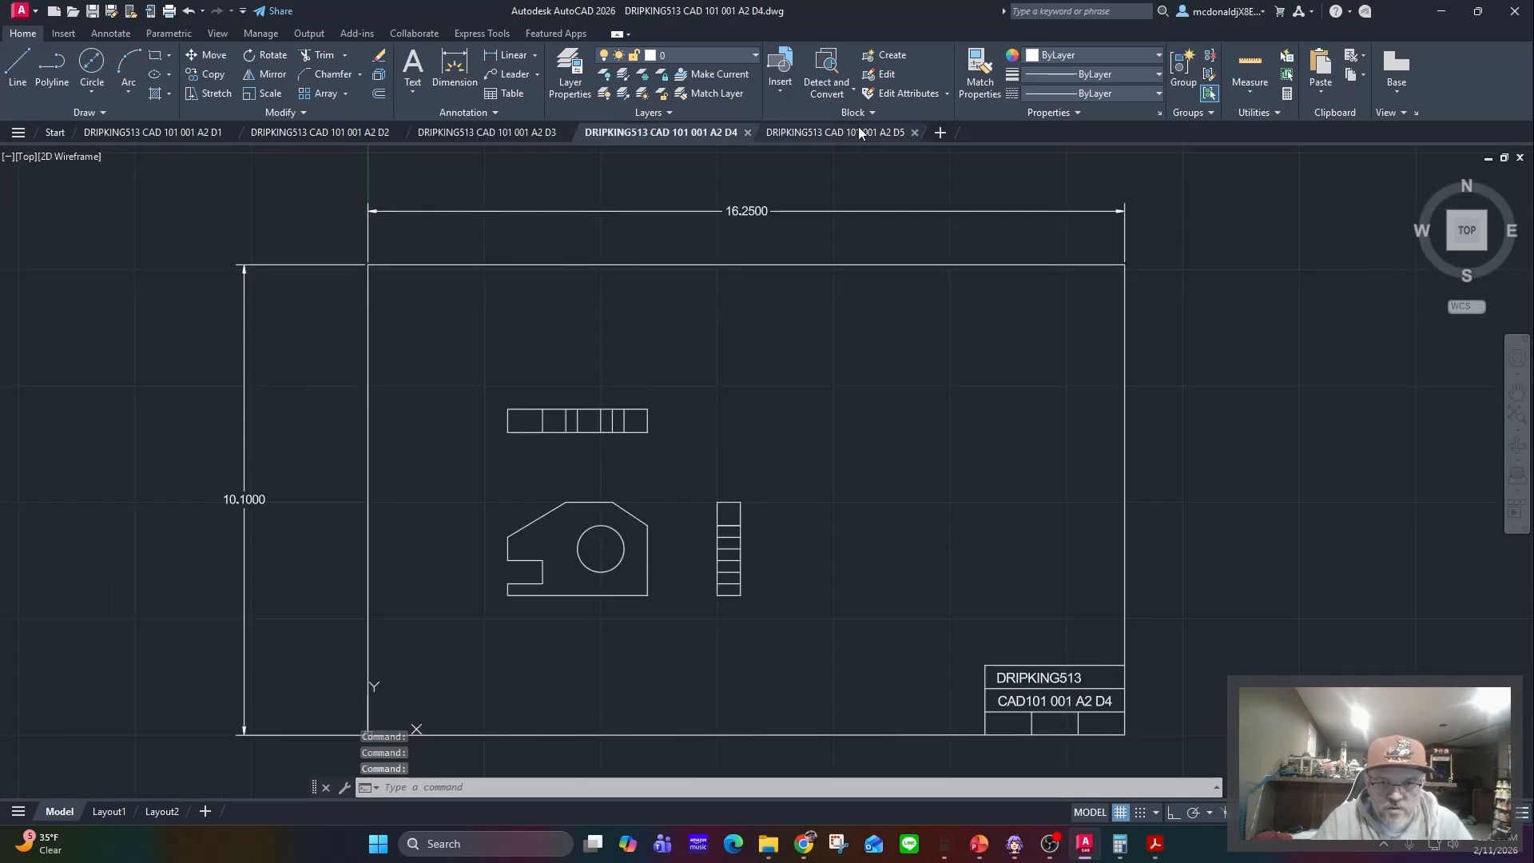